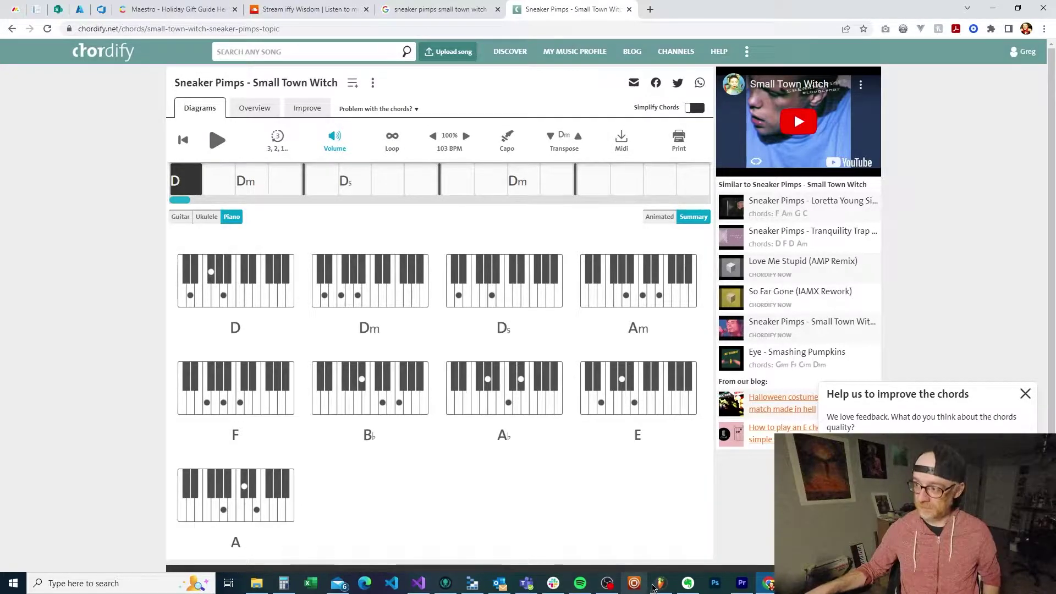
Switch to FL Studio and examine the section markers along the Small Town Witch reference track from intro to outro.
click(661, 583)
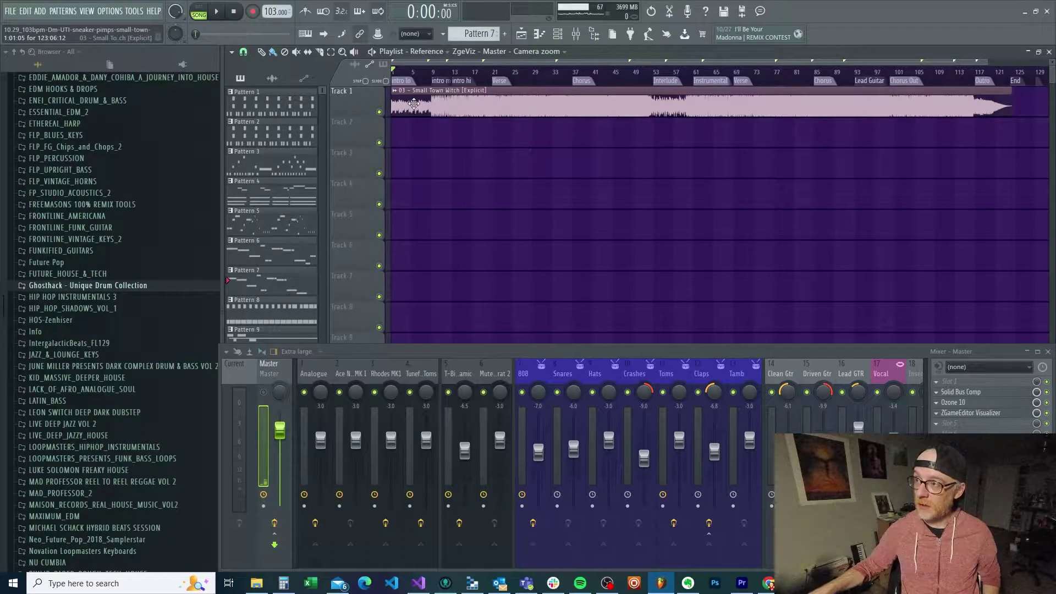
scroll(430, 82, up, 5)
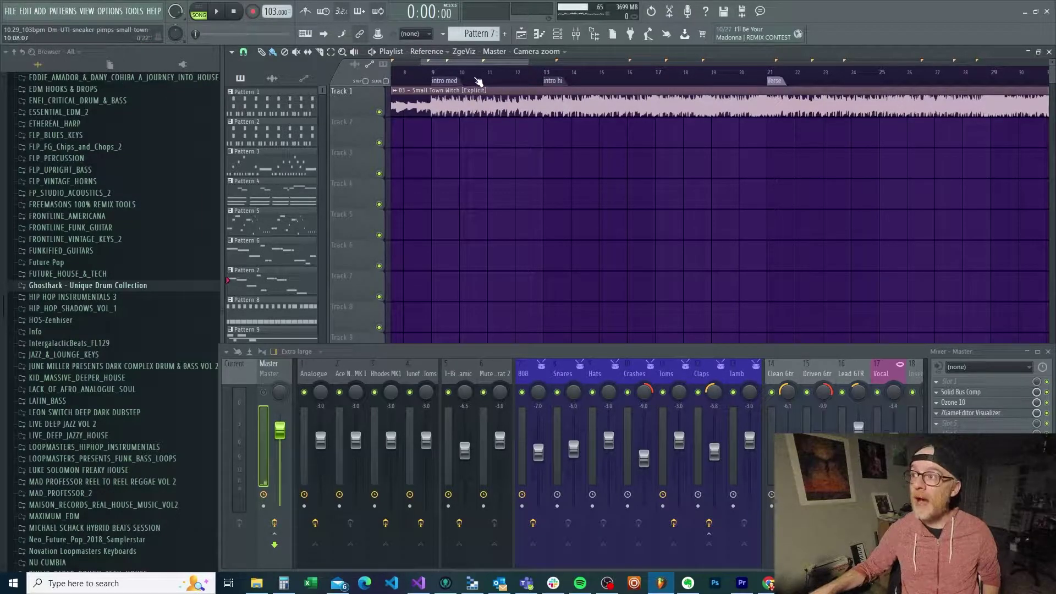
drag(472, 65, 440, 67)
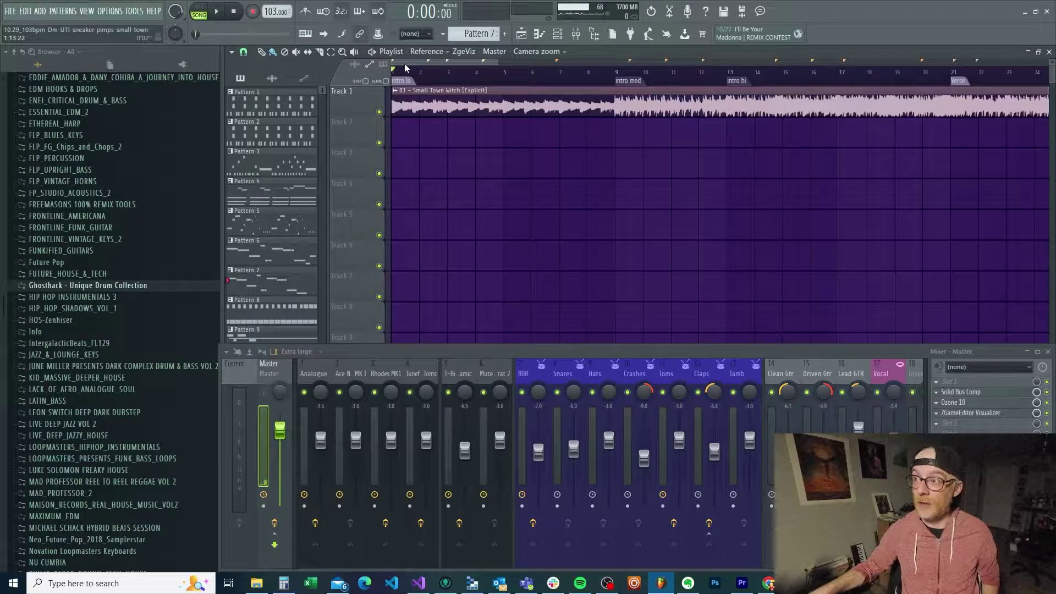
mouse_move(404, 66)
mouse_down()
mouse_move(644, 41)
mouse_move(768, 68)
mouse_up()
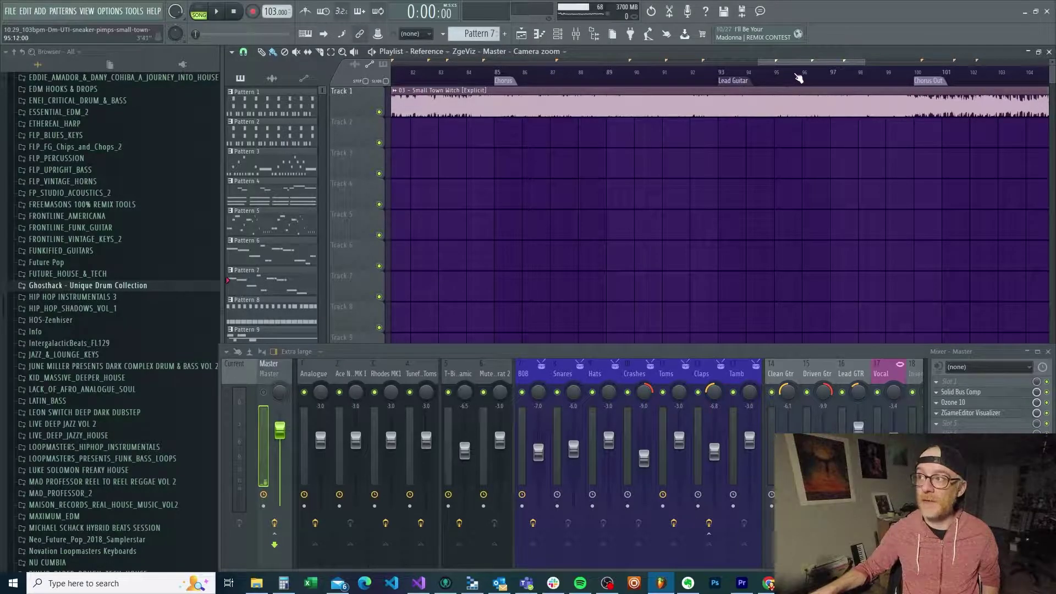
drag(789, 63, 865, 58)
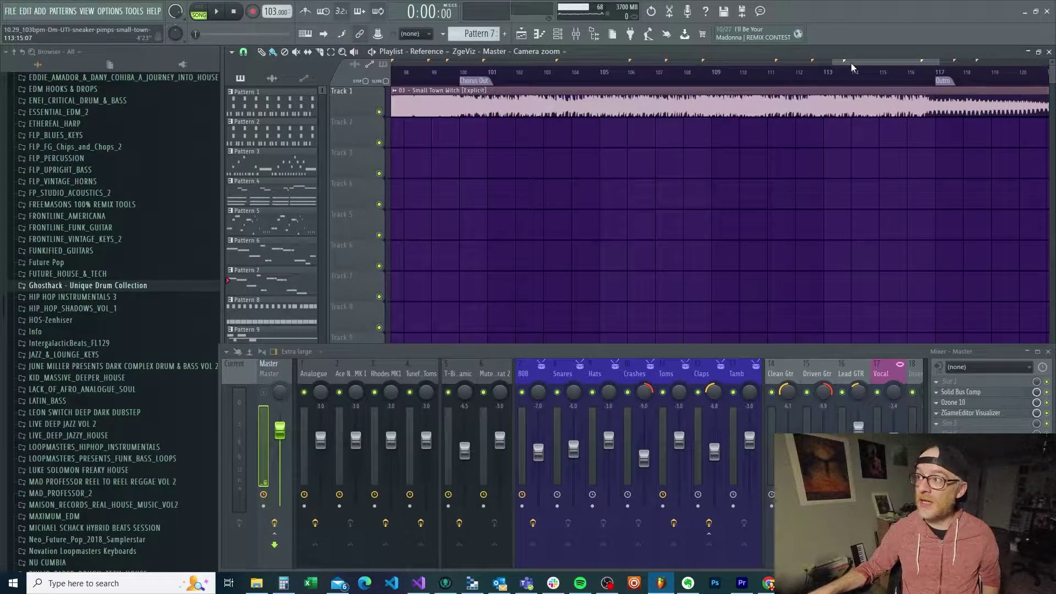
drag(850, 63, 857, 61)
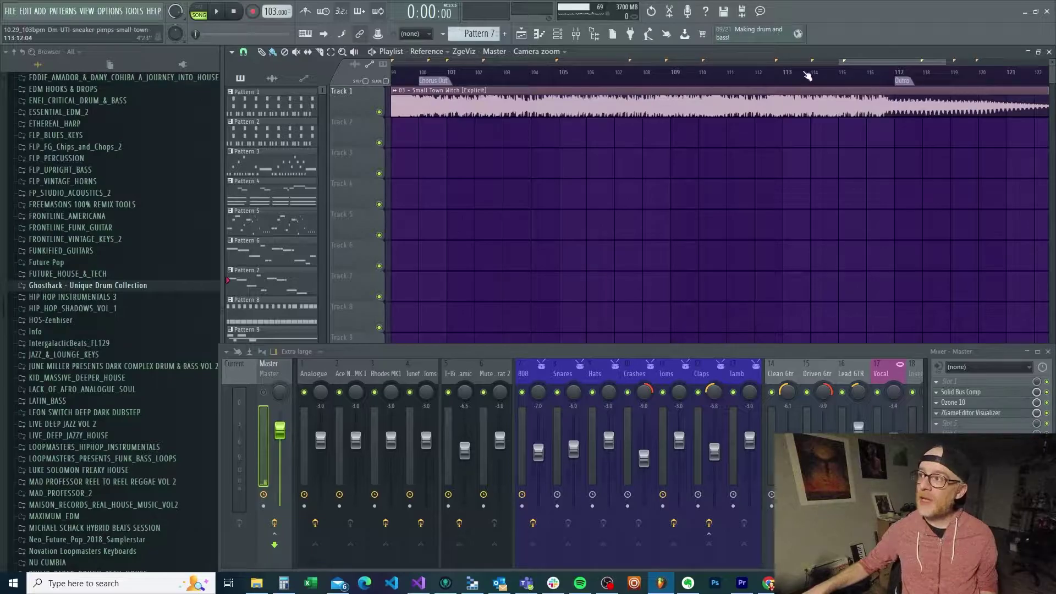
drag(838, 62, 224, 62)
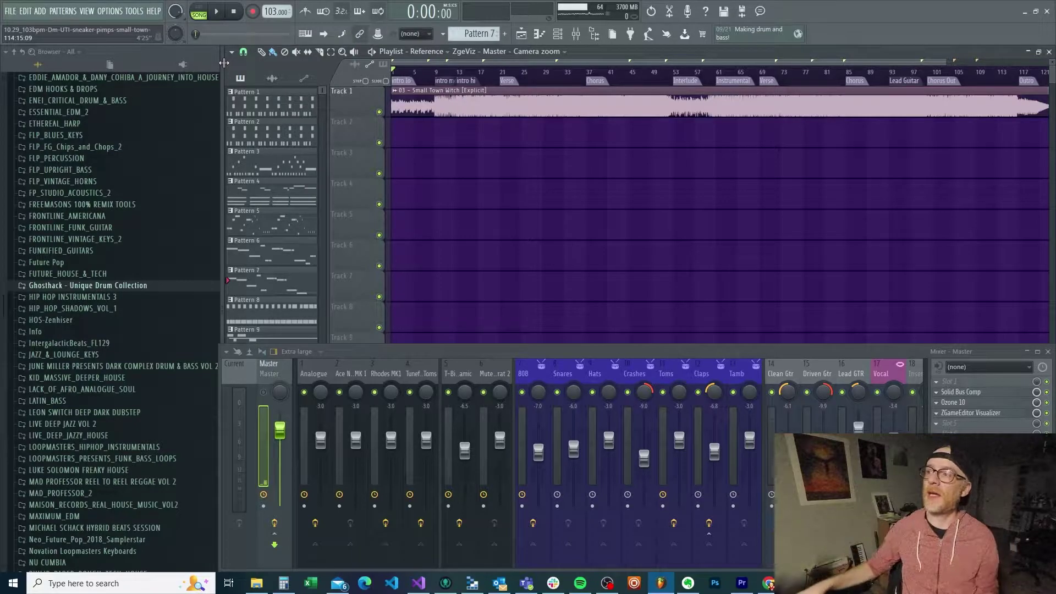
View the ARRANGEMENT and VOCAL_FINAL arrangements in the playlist, closing the mixer to show all of VOCAL_FINAL's tracks.
click(427, 52)
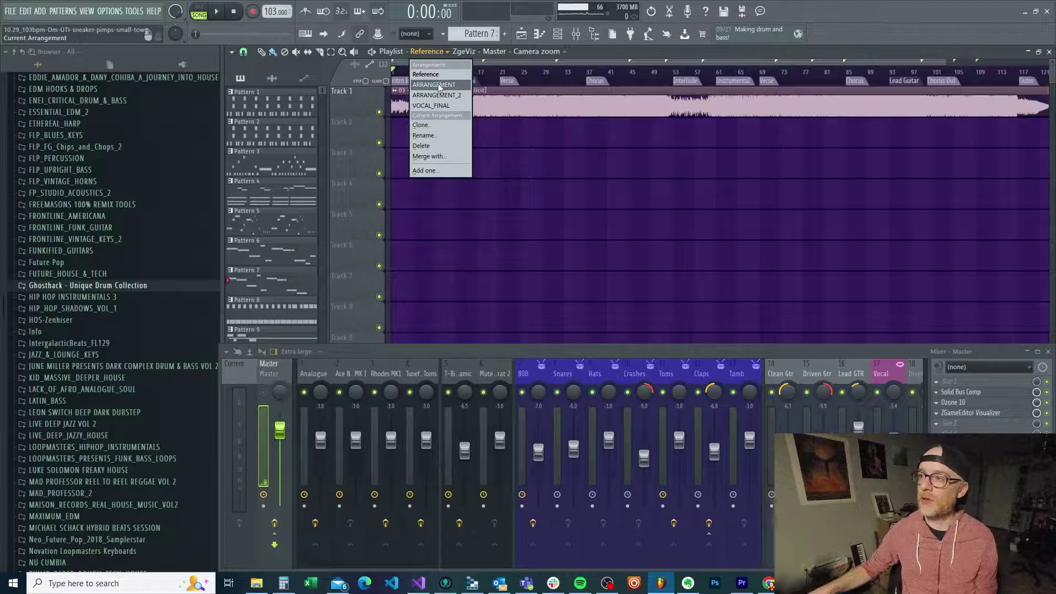
click(434, 85)
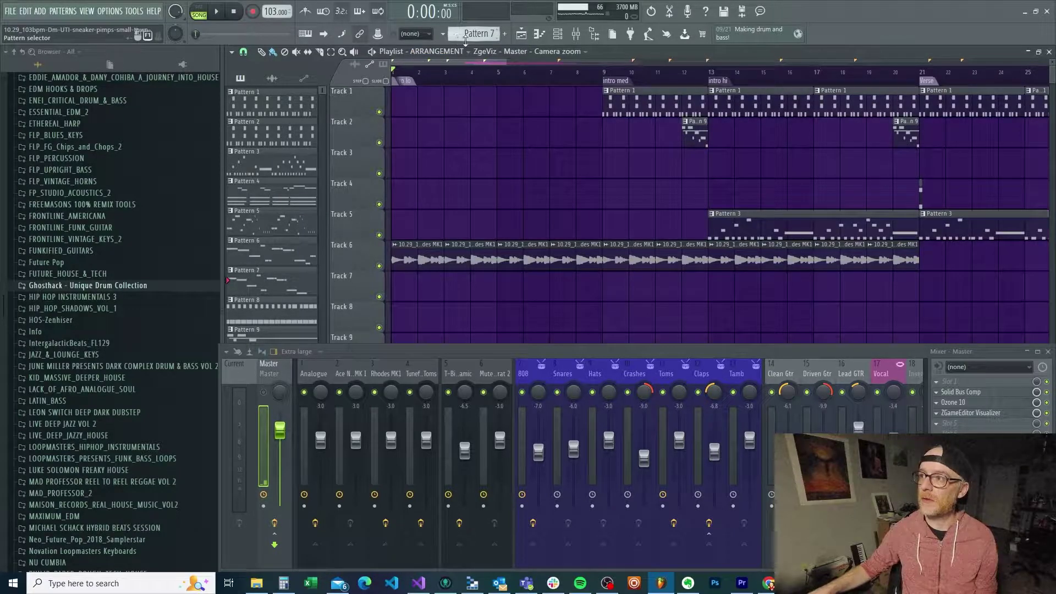
click(435, 51)
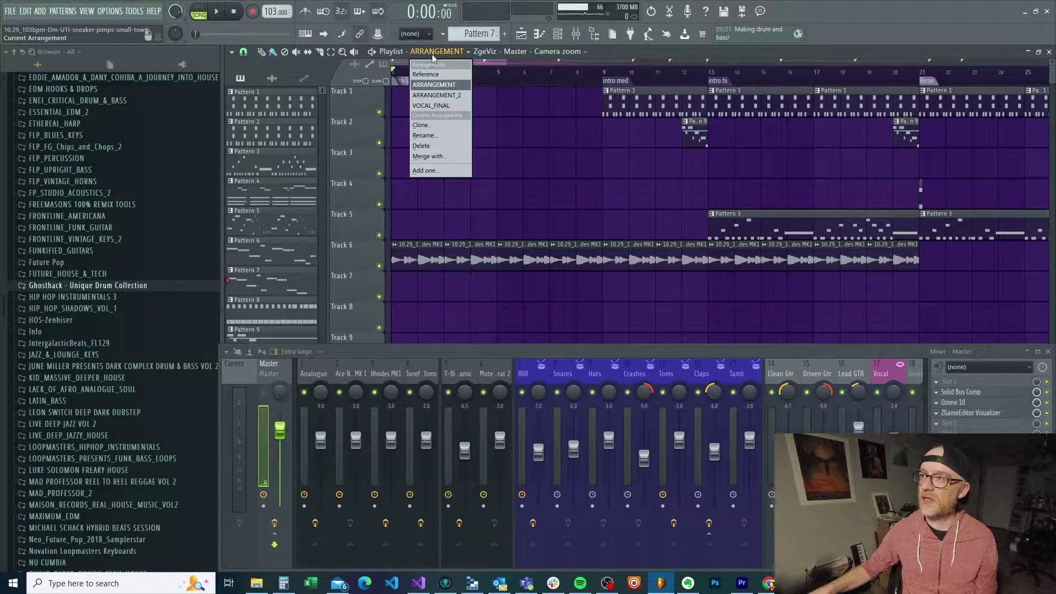
click(452, 107)
scroll(526, 69, down, 3)
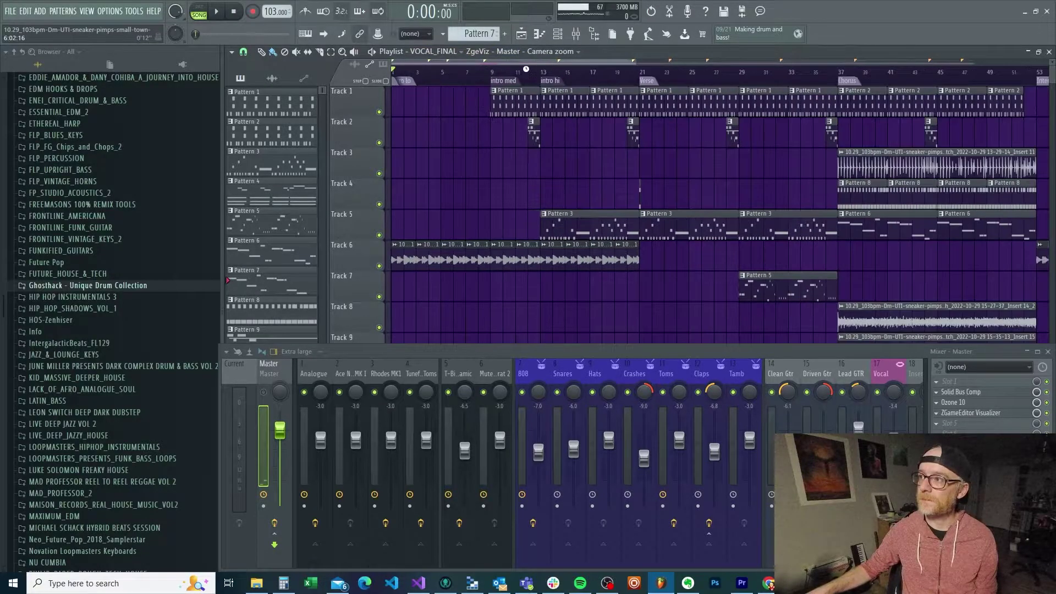
scroll(527, 70, down, 3)
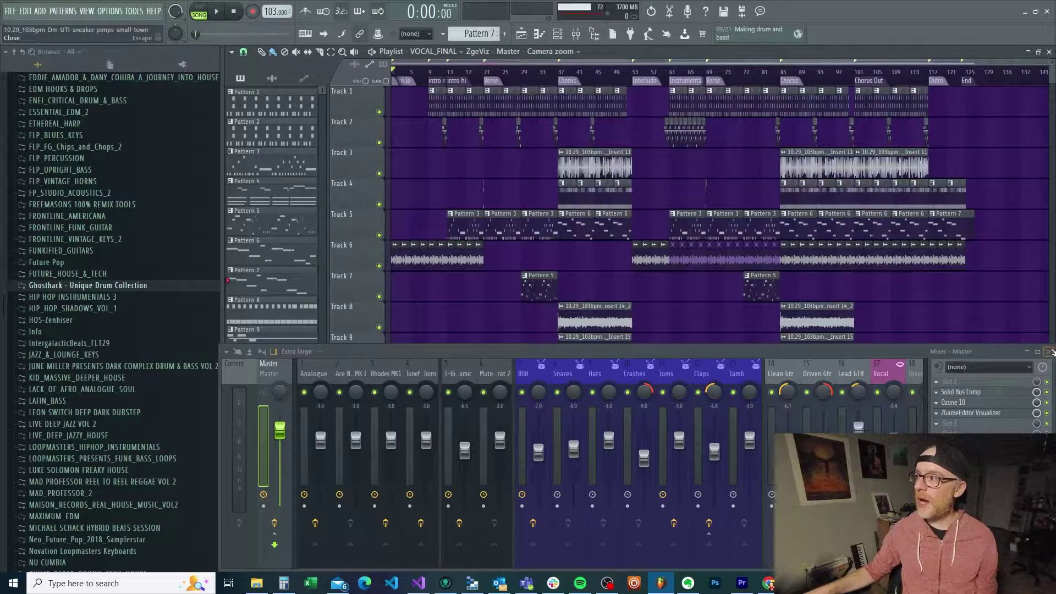
click(1049, 353)
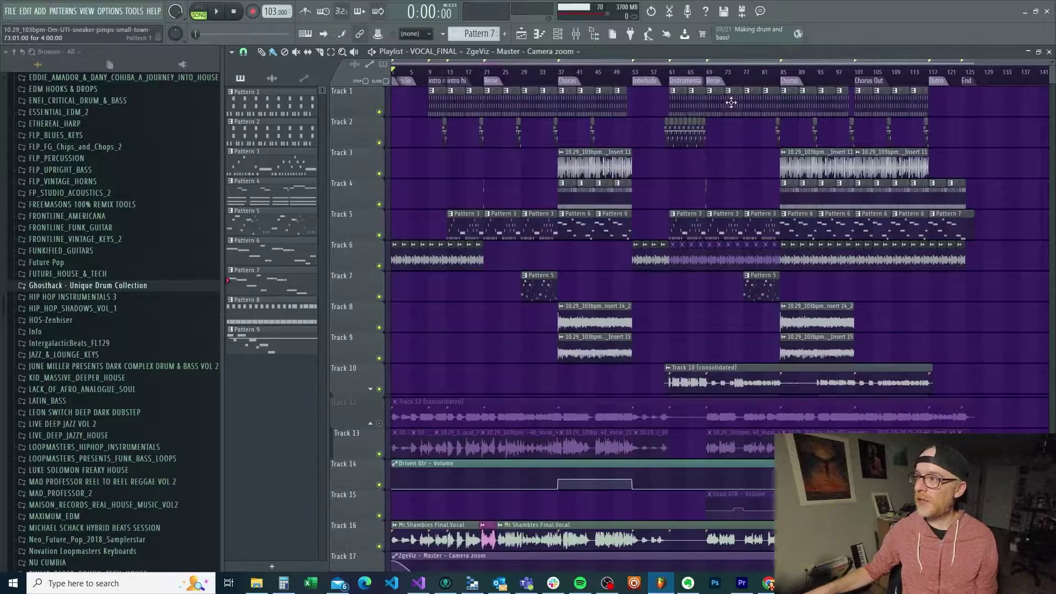
Select the first Chorus and the first Verse section by their time markers, and switch back to the Chordify chord page.
click(568, 83)
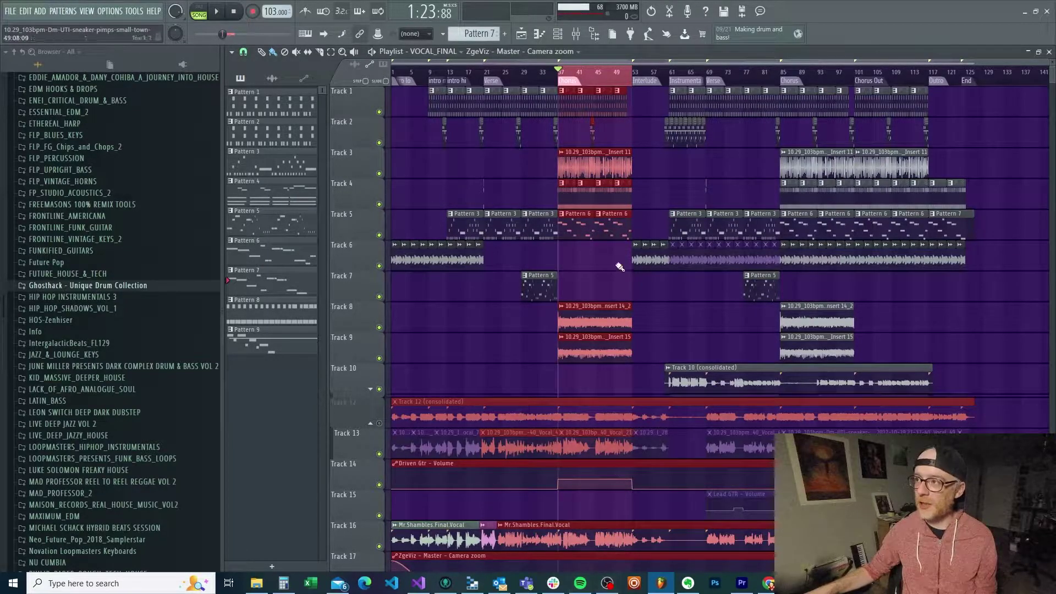
click(491, 81)
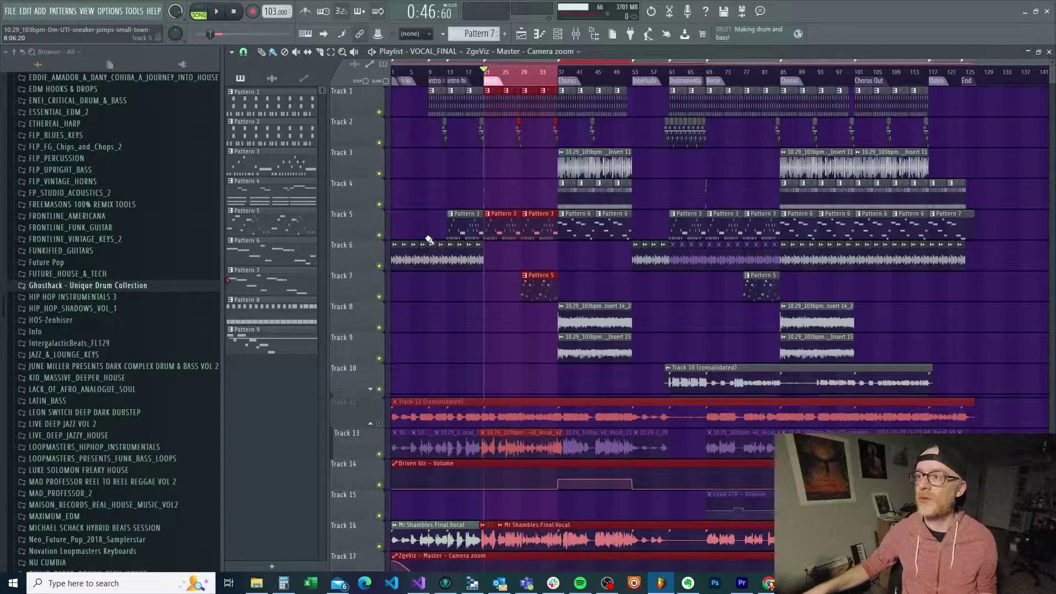
key(alt+Tab)
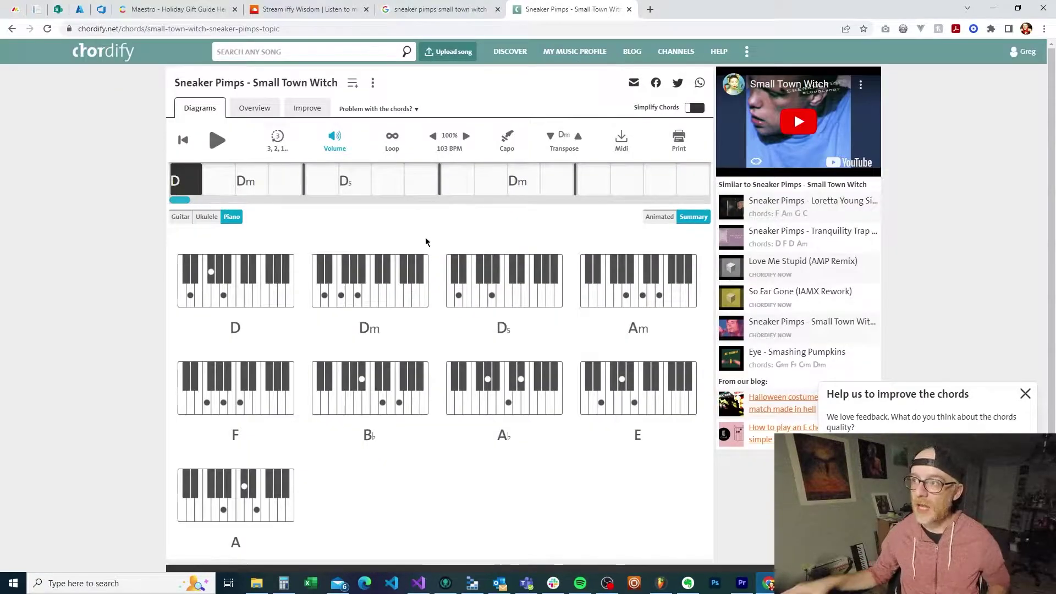
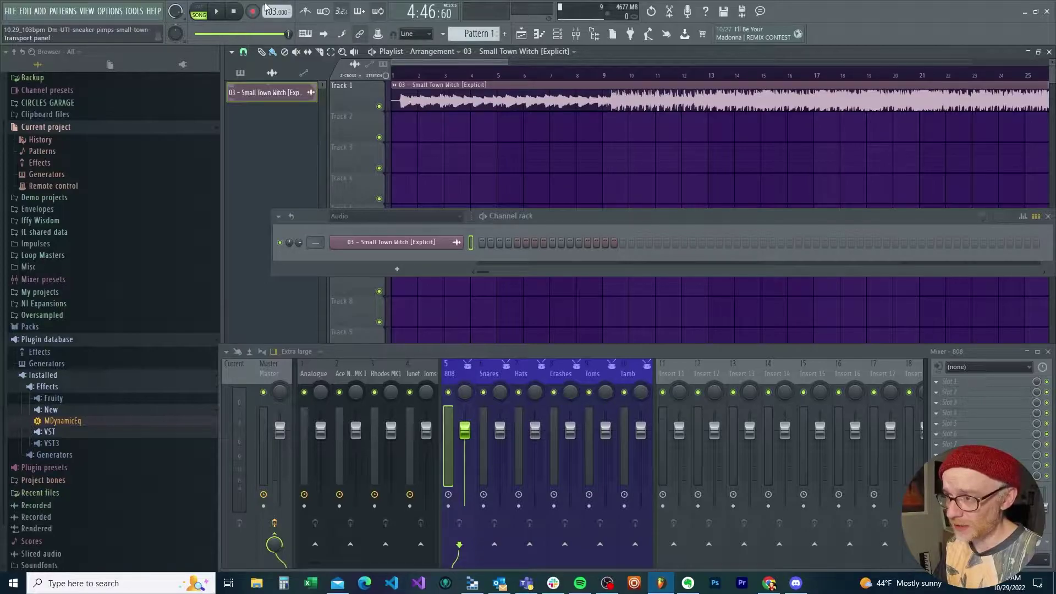
right_click(271, 11)
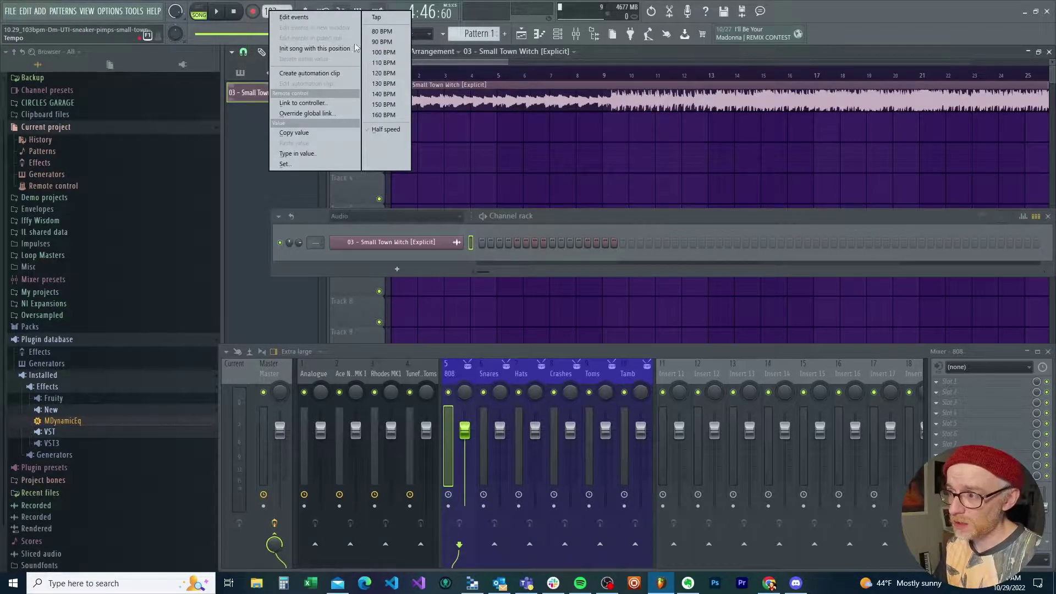
click(266, 18)
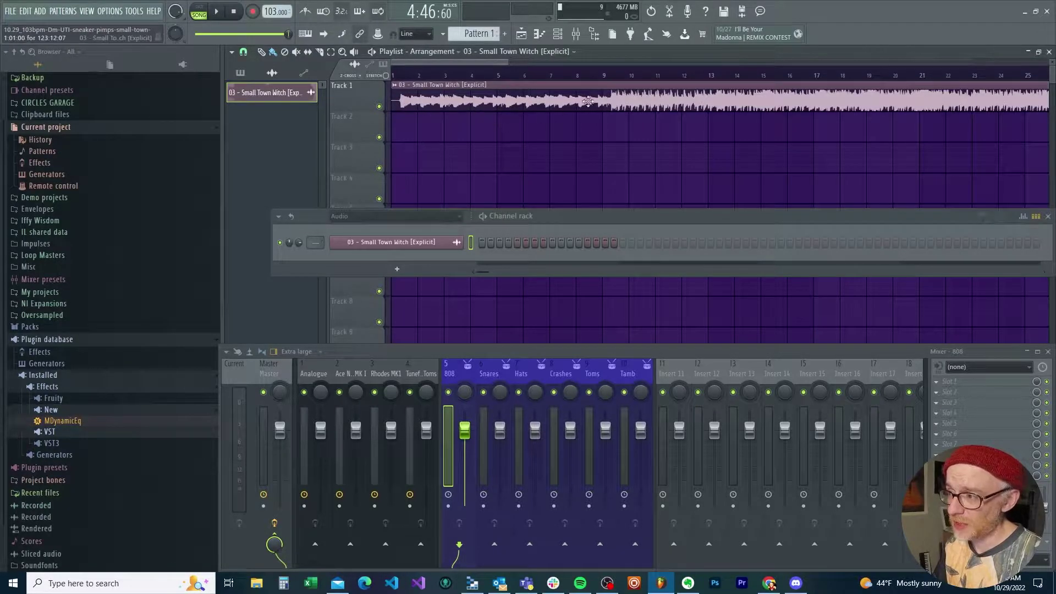
Try shifting the Small Town Witch clip on Track 1 so its loud entry lines up with the start of bar 10.
drag(612, 99, 629, 99)
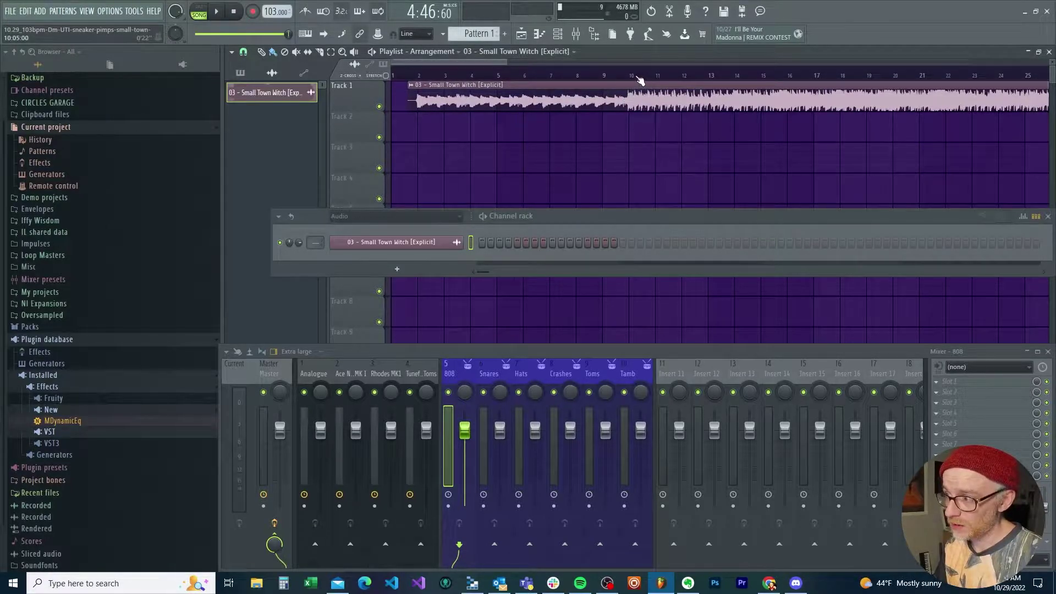
scroll(640, 81, up, 6)
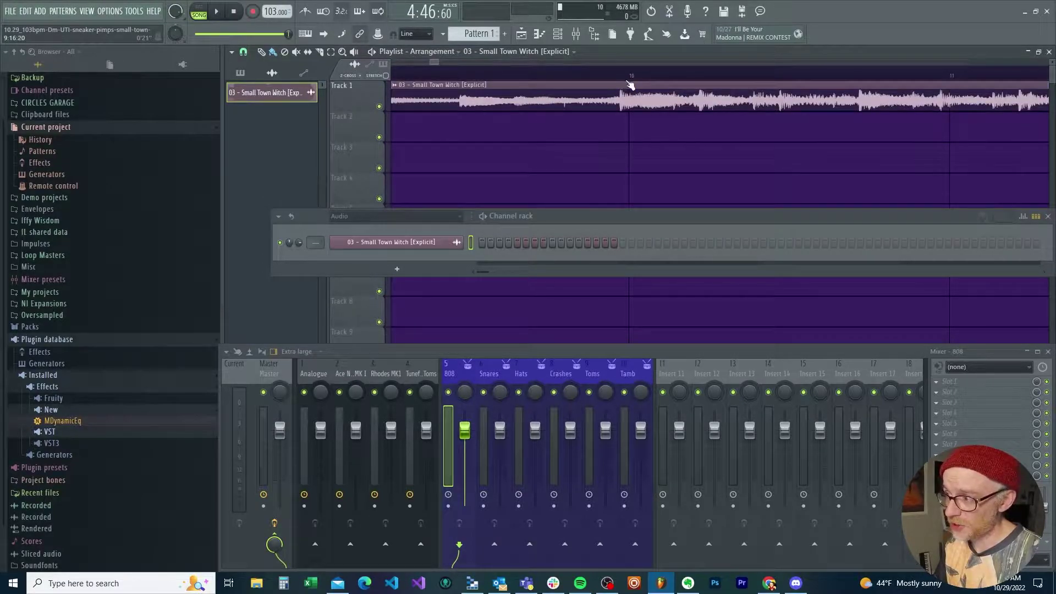
scroll(631, 82, down, 5)
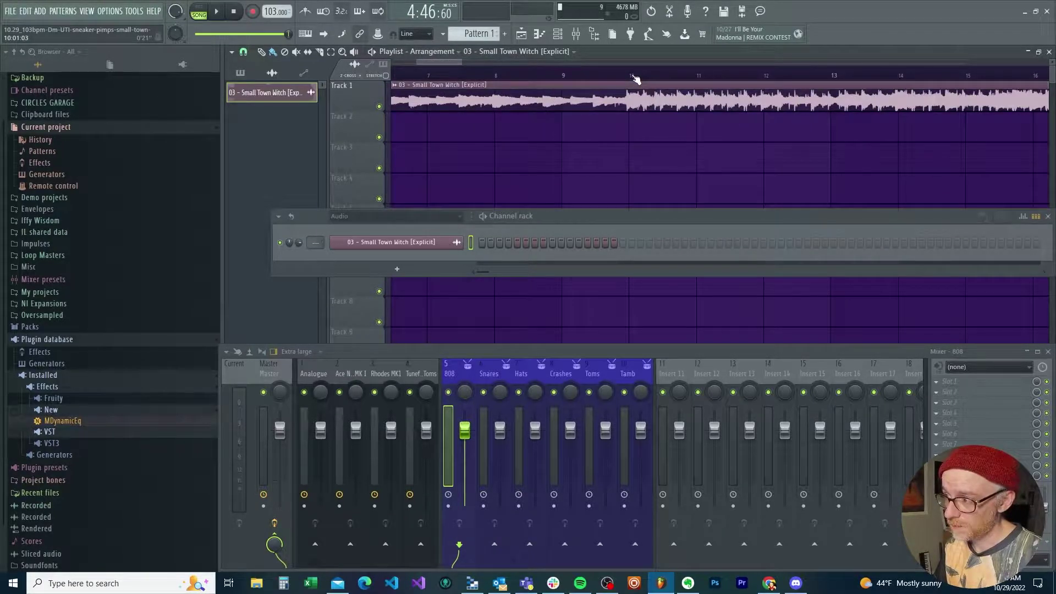
scroll(632, 83, down, 1)
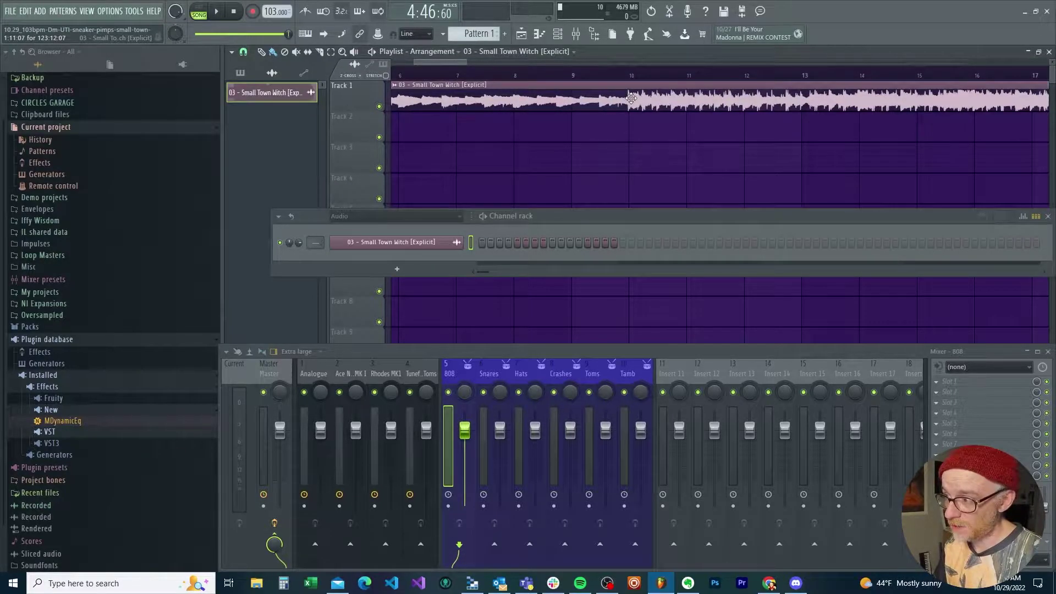
scroll(629, 94, up, 5)
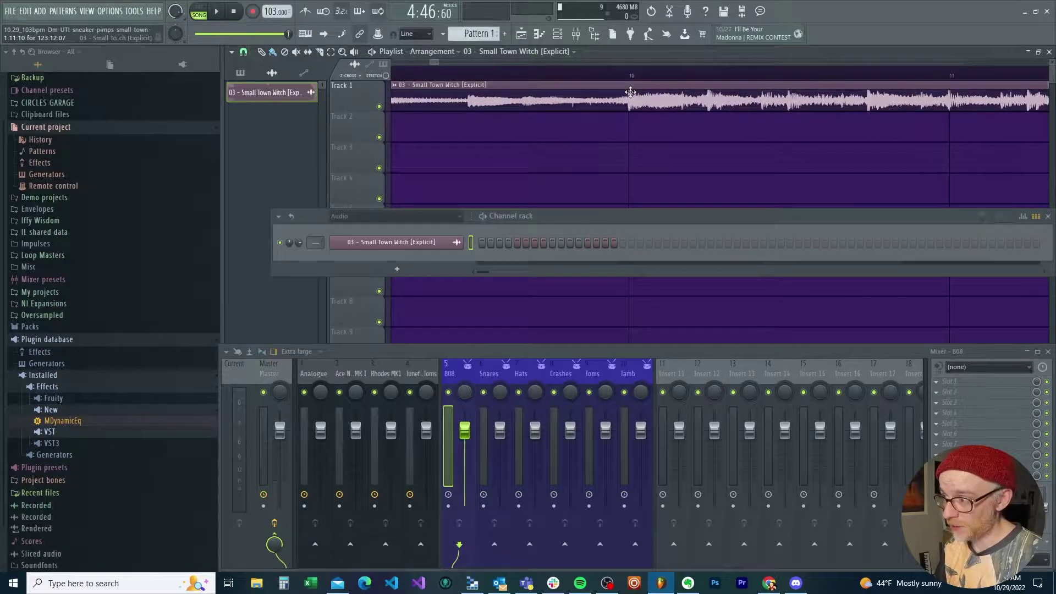
scroll(635, 82, down, 8)
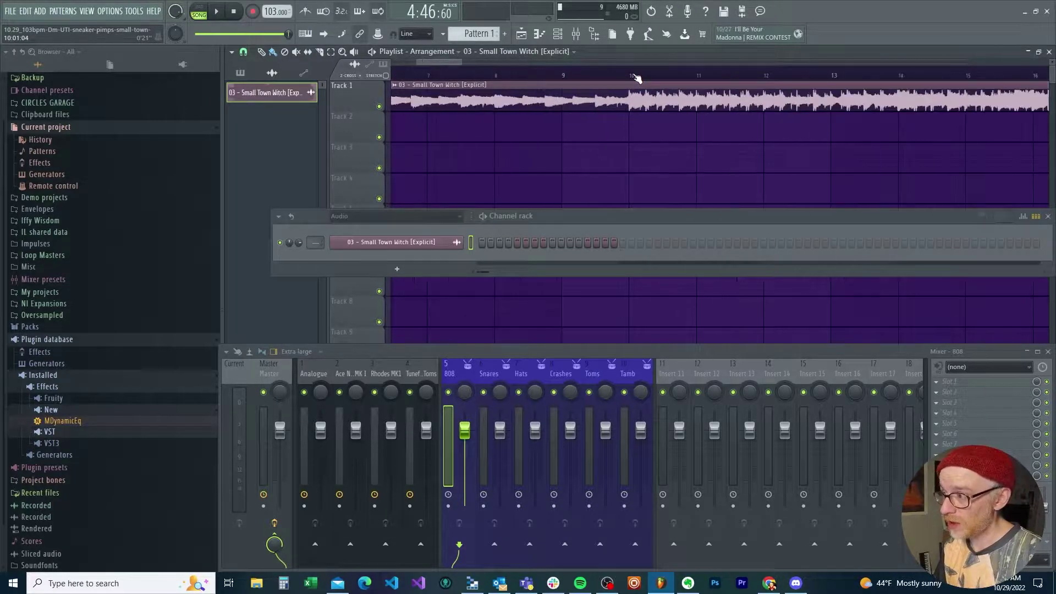
scroll(636, 78, down, 2)
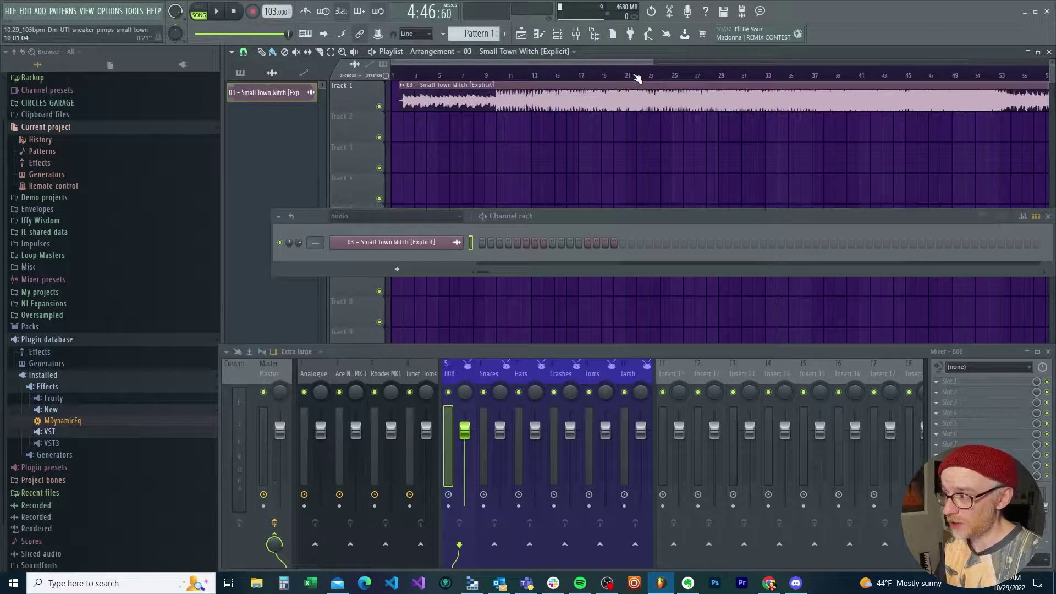
Replace the shifted song clip with a fresh, selected copy starting at bar 1 and move it up to Track 1.
right_click(558, 101)
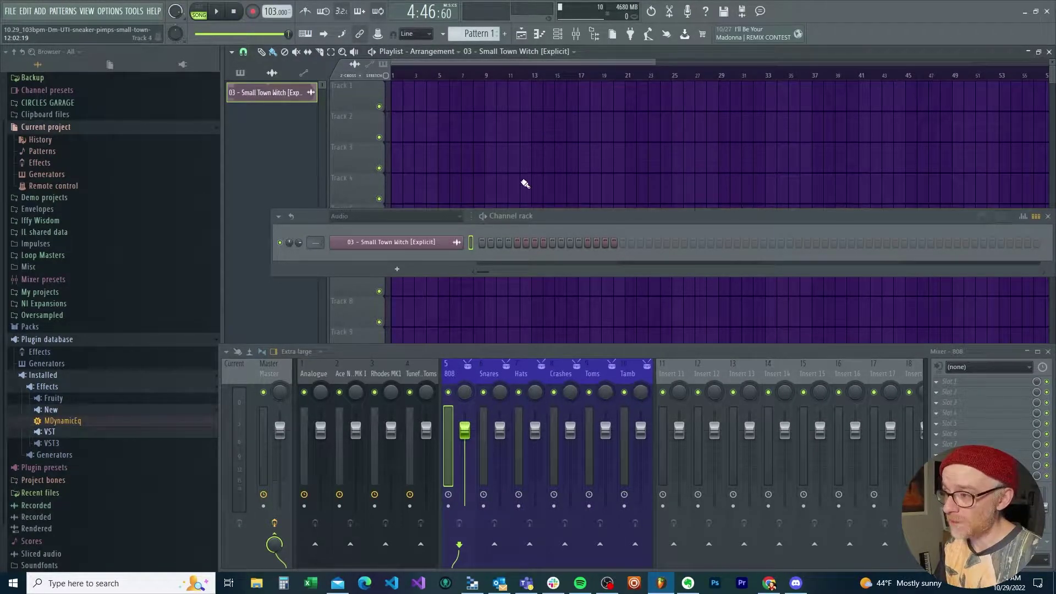
scroll(521, 181, down, 2)
ctrl+click(520, 181)
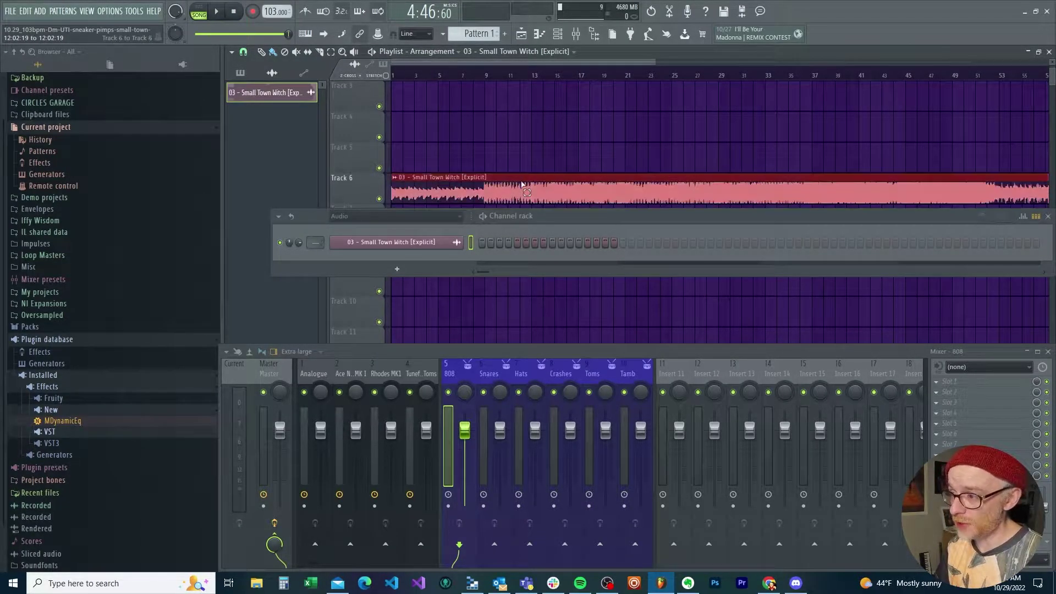
key(shift+Up)
key(shift+Up)
key(shift+Up)
key(shift+Up)
key(shift+Up)
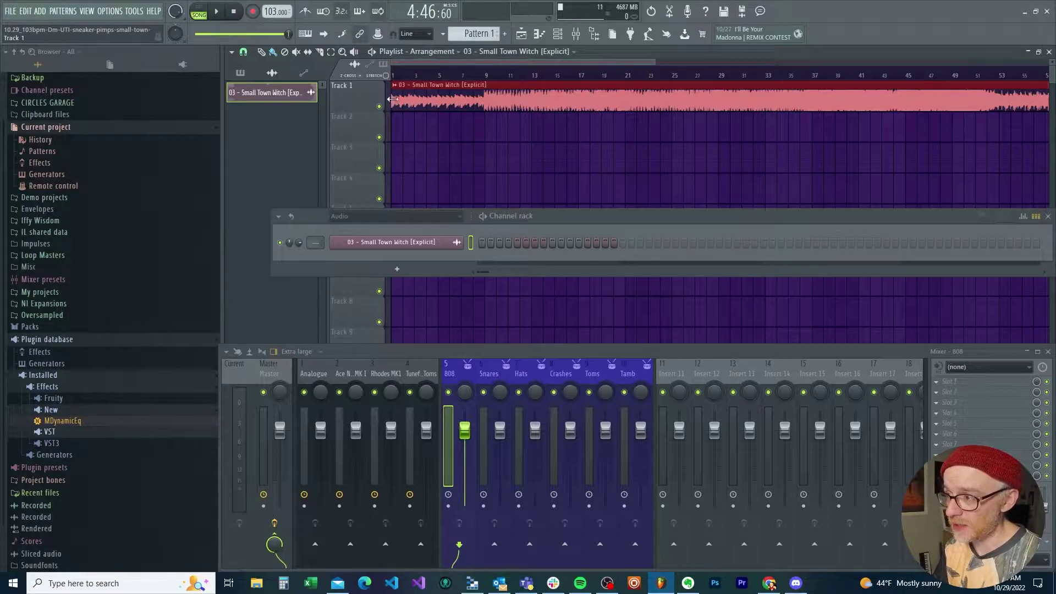
Nudge the Small Town Witch clip on Track 1 so its loud entry lines up with the start of bar 9.
scroll(488, 81, up, 5)
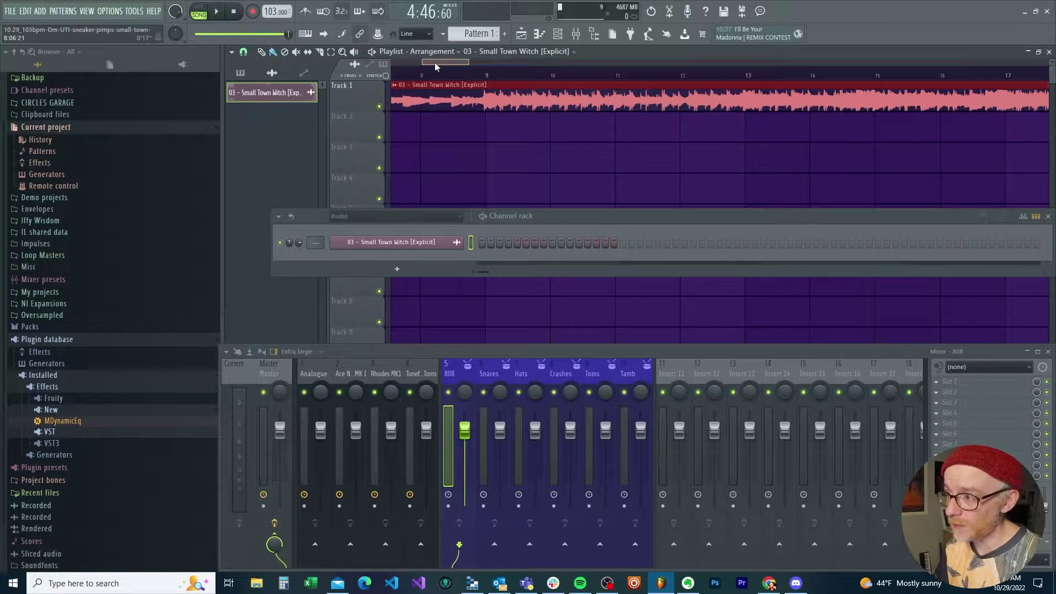
mouse_move(435, 62)
mouse_down()
mouse_move(390, 67)
mouse_move(433, 59)
mouse_up()
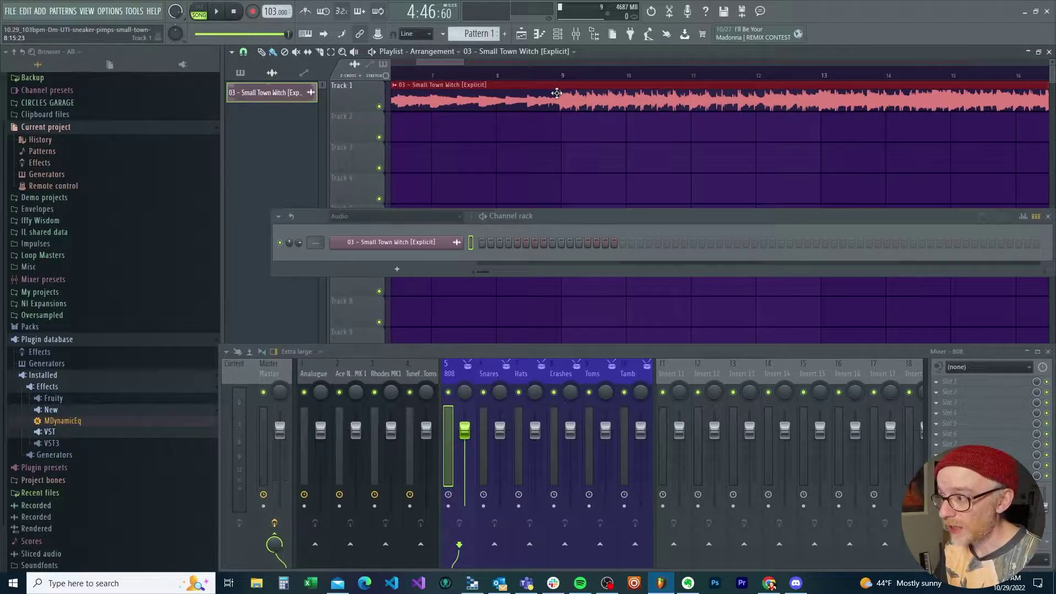
drag(556, 93, 558, 95)
scroll(563, 84, up, 5)
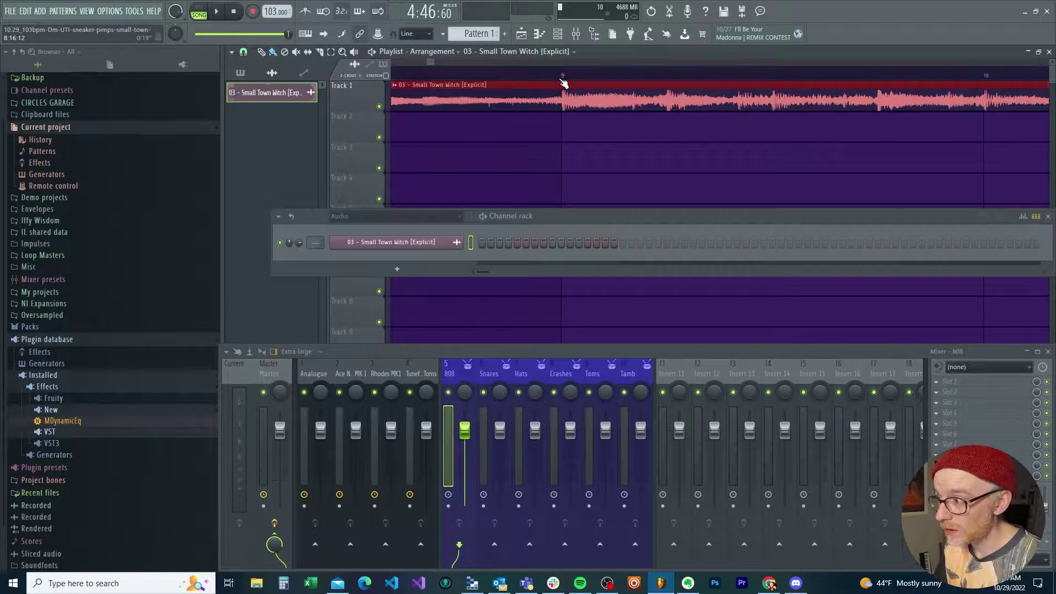
scroll(563, 84, down, 8)
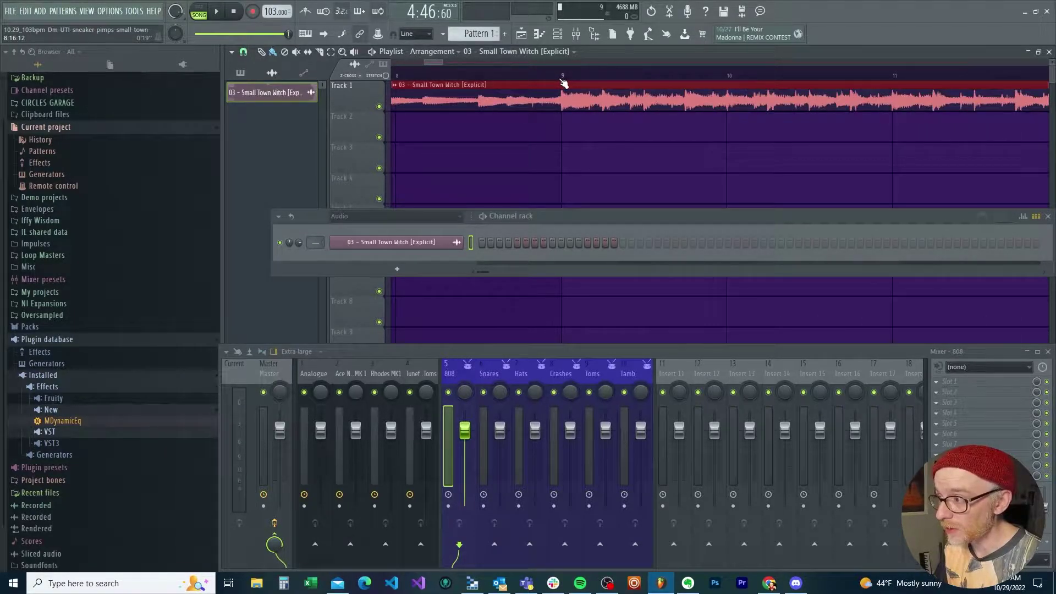
scroll(563, 83, down, 6)
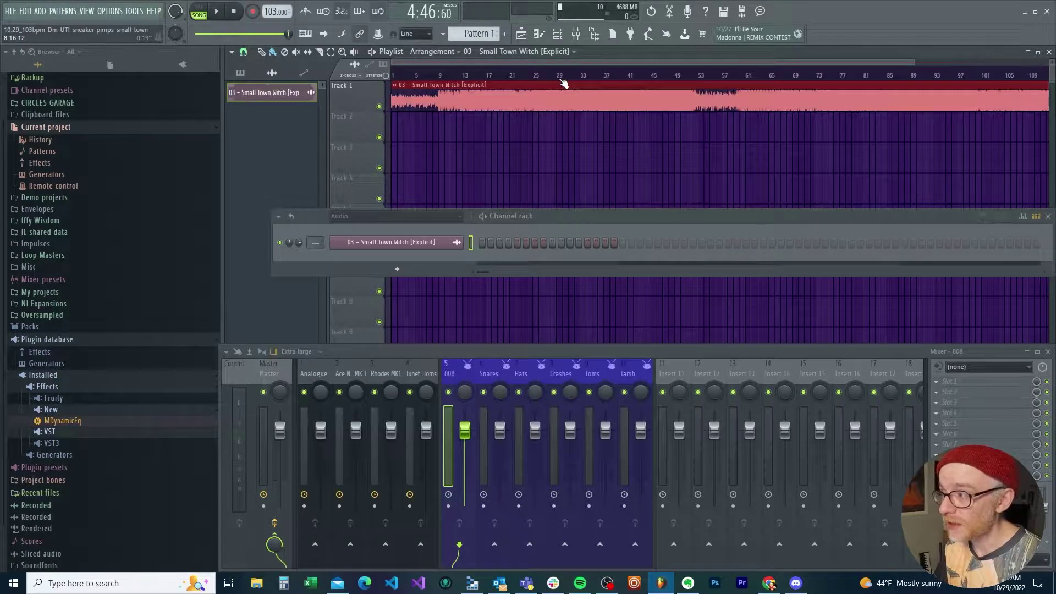
Rename the playlist arrangement as Reference.
click(432, 51)
click(431, 75)
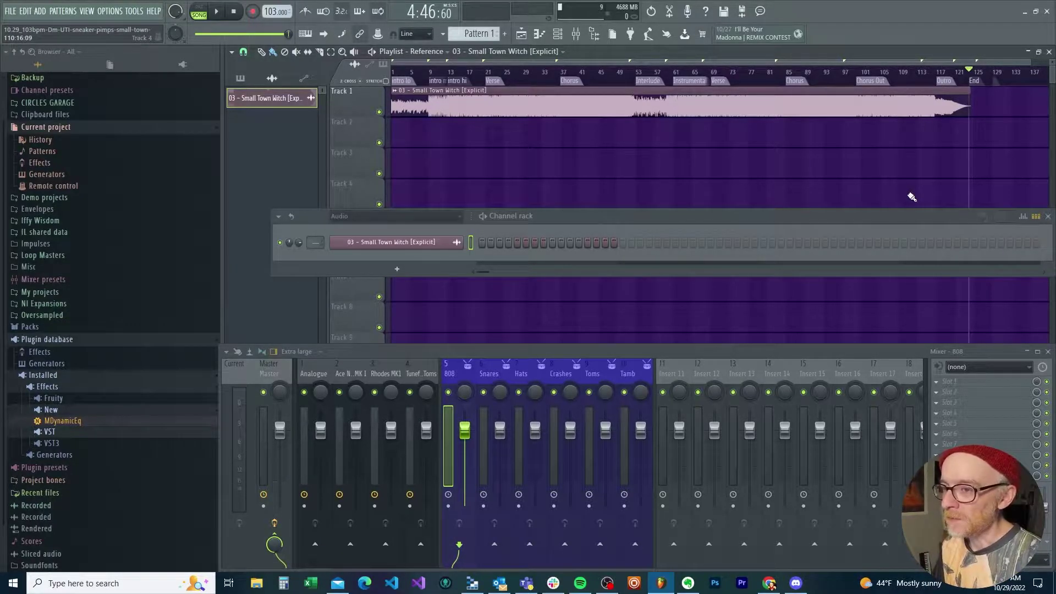
Show the Unsorted channel group in the Channel rack and select the instrument channels in turn to audition their sounds.
click(366, 216)
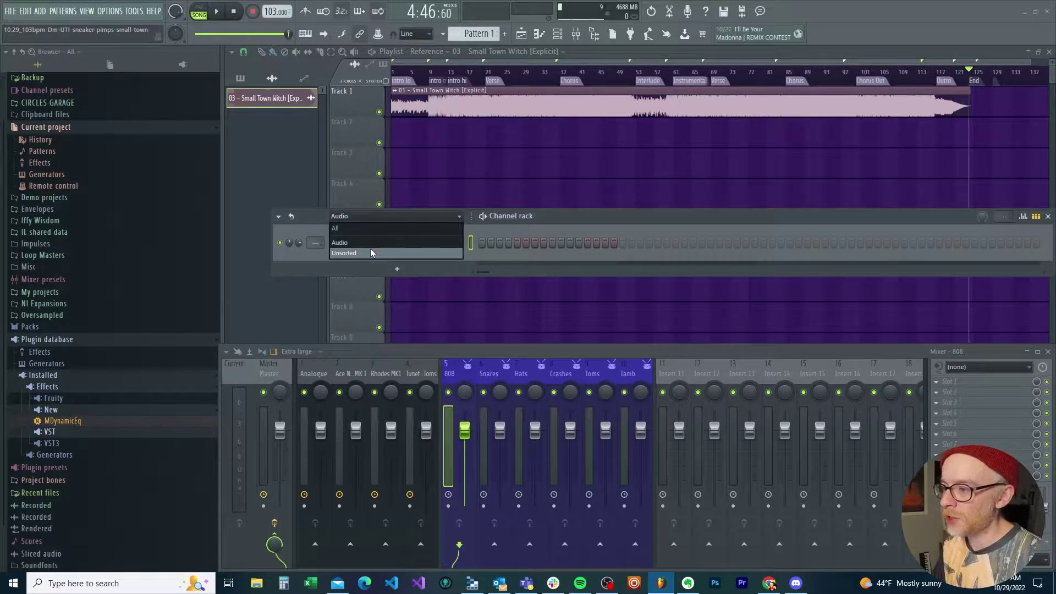
click(372, 251)
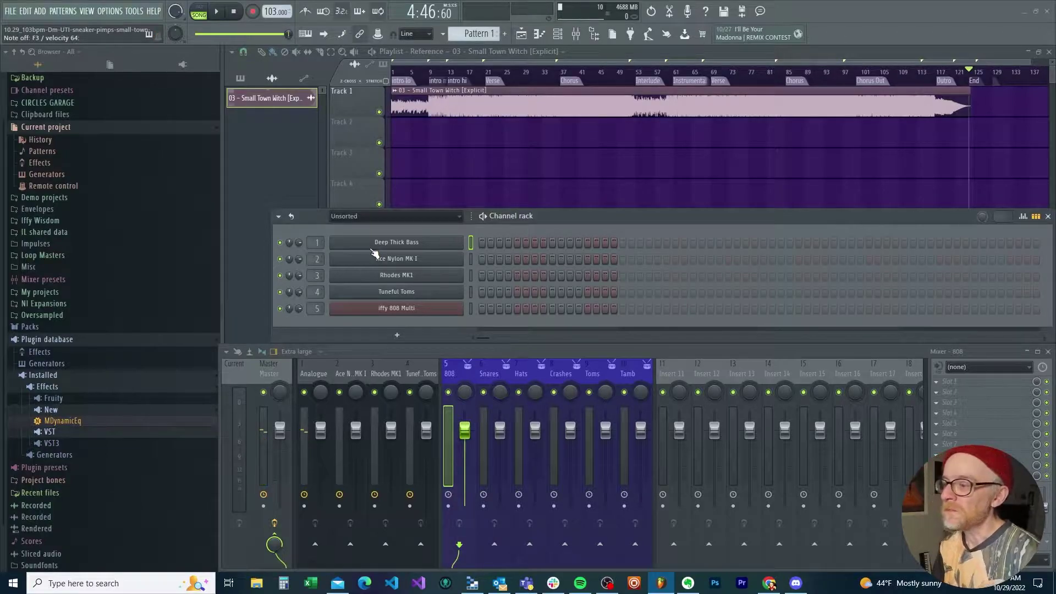
click(471, 259)
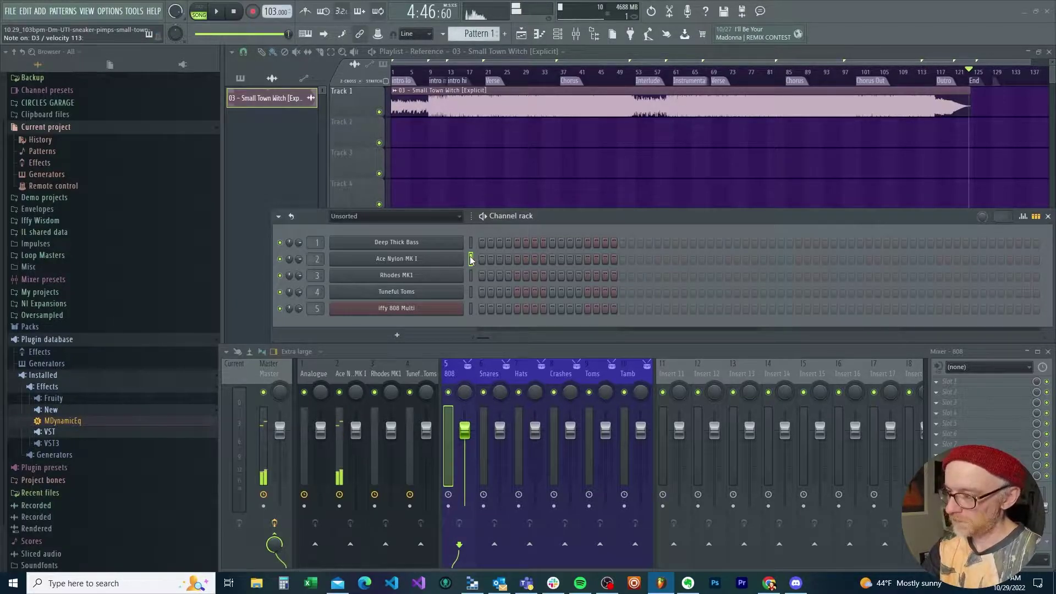
click(471, 276)
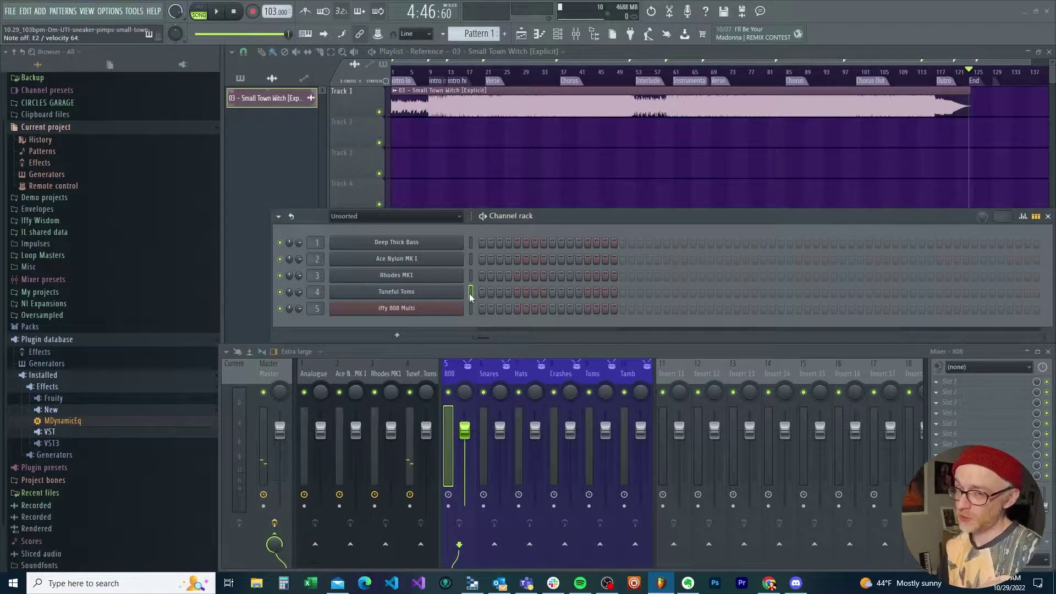
Lower the Rectify macro of the Tuneful Toms FLEX instrument to its minimum and turn its Growl macro down.
click(456, 293)
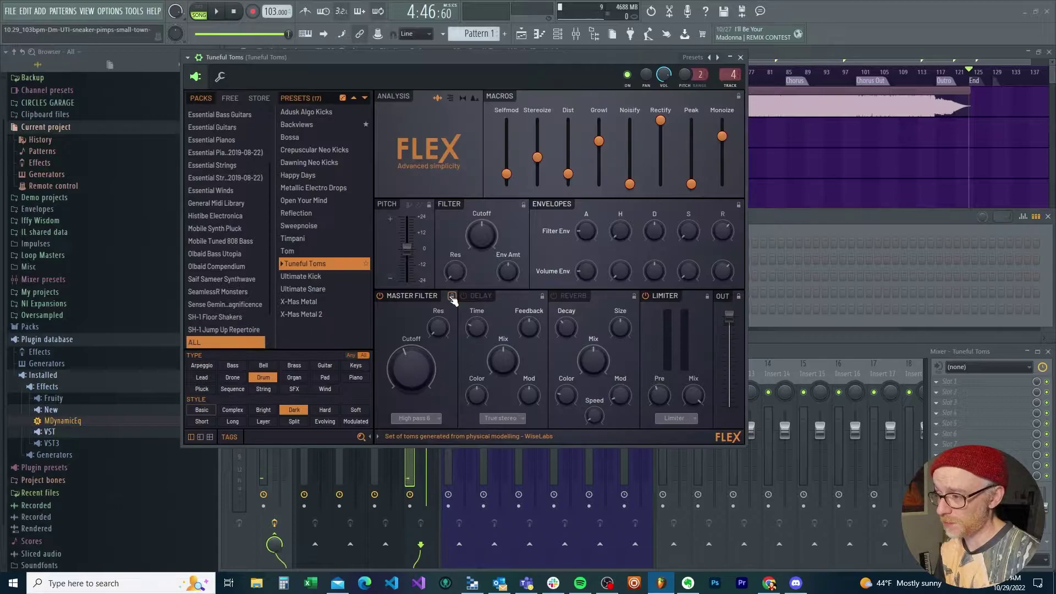
drag(660, 121, 662, 188)
drag(598, 141, 599, 173)
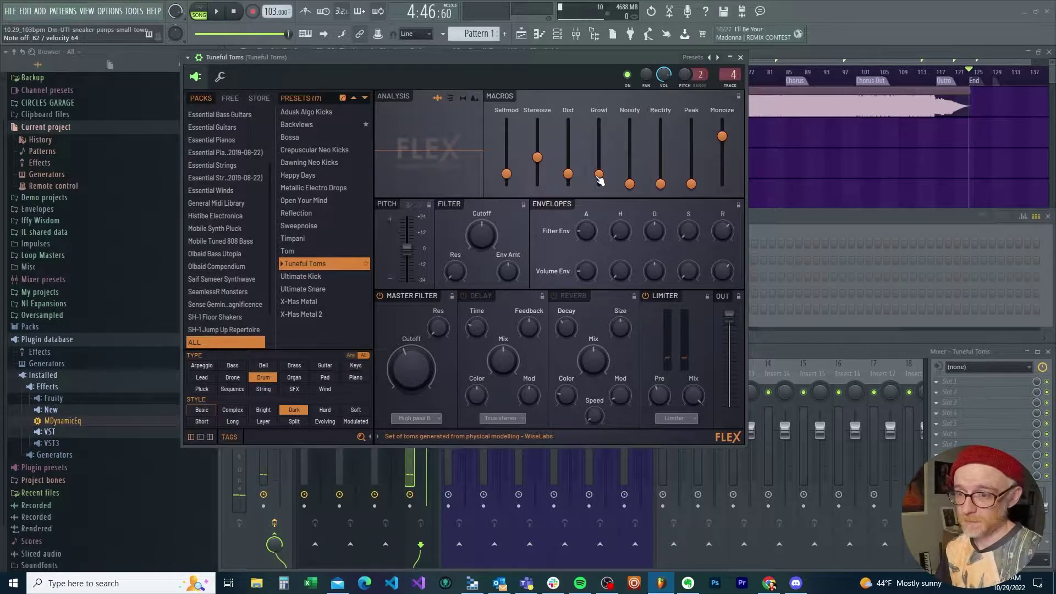
click(741, 57)
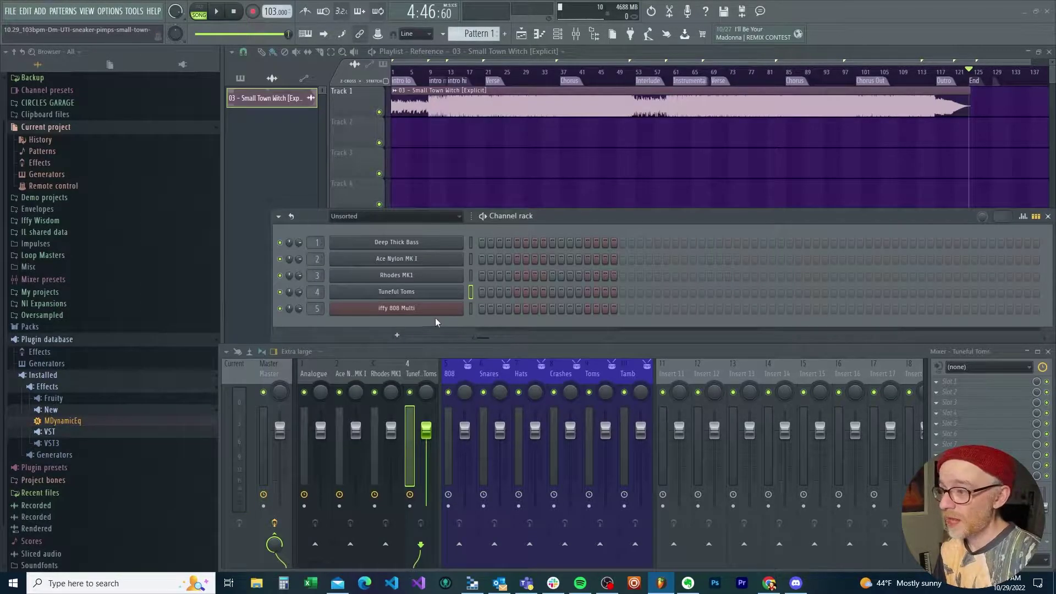
Select only the iffy 808 Multi channel, open its drum kit and audition the Kick Drum pad.
click(463, 311)
key(ctrl+a)
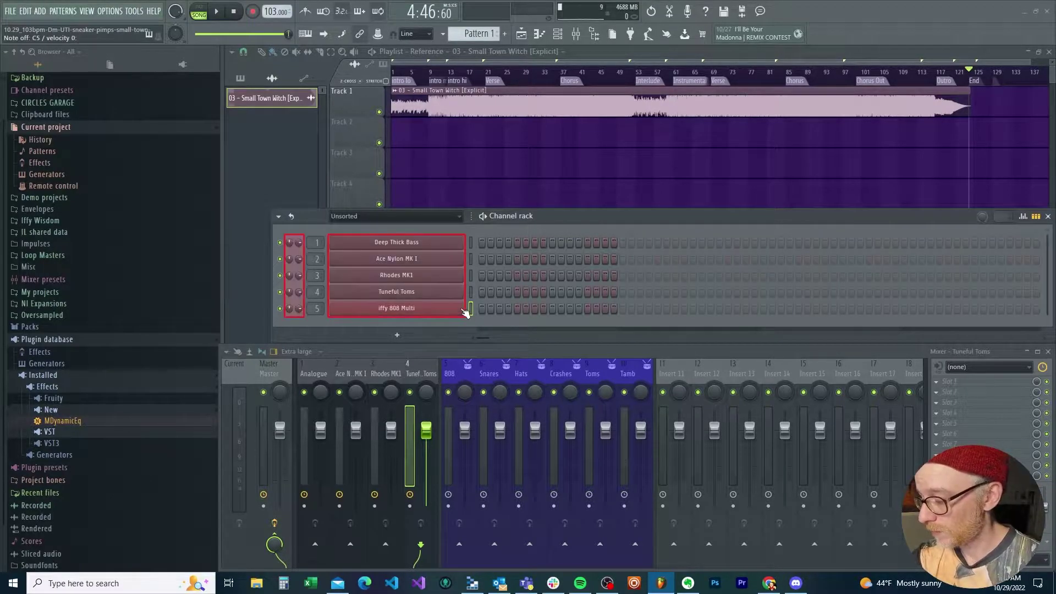
click(462, 309)
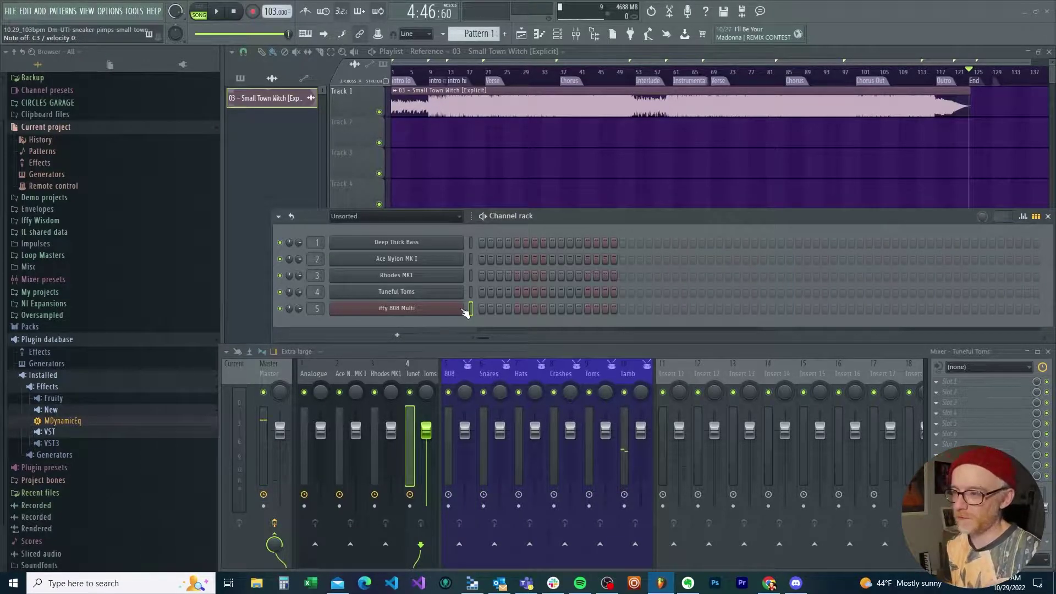
click(460, 310)
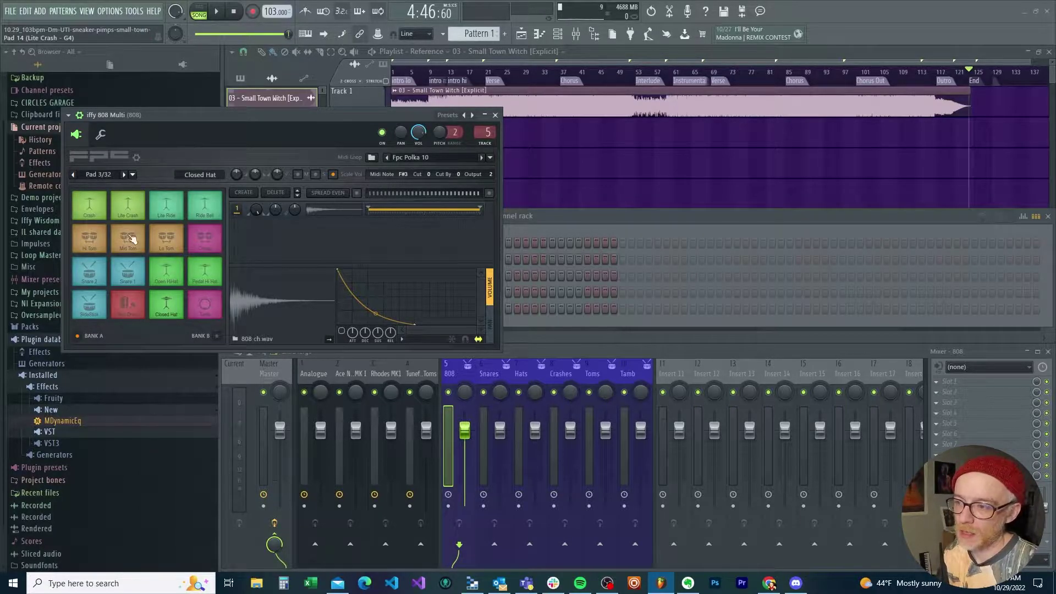
click(137, 320)
click(136, 320)
click(136, 320)
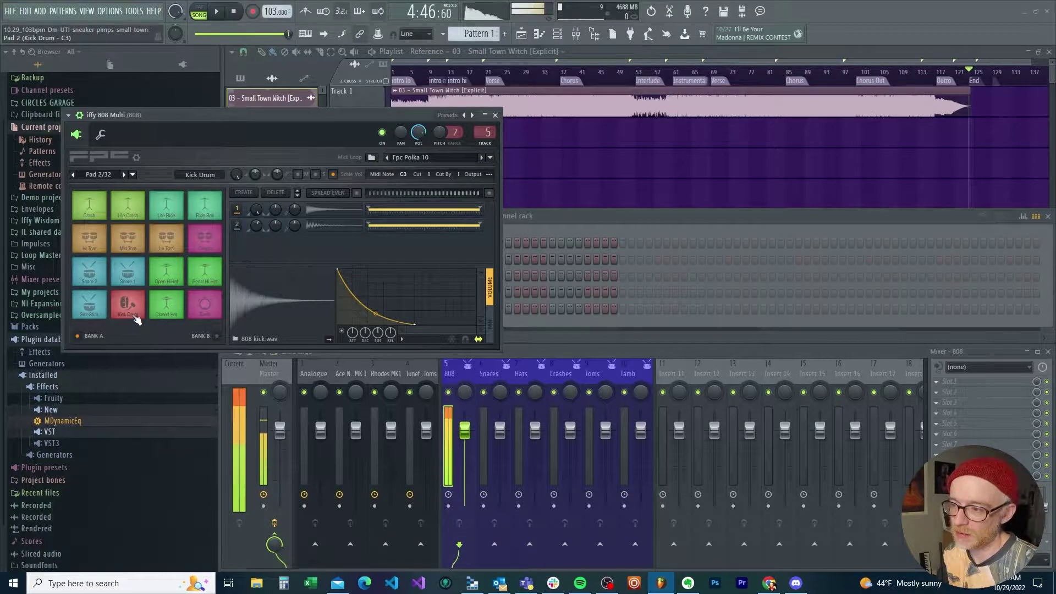
click(137, 320)
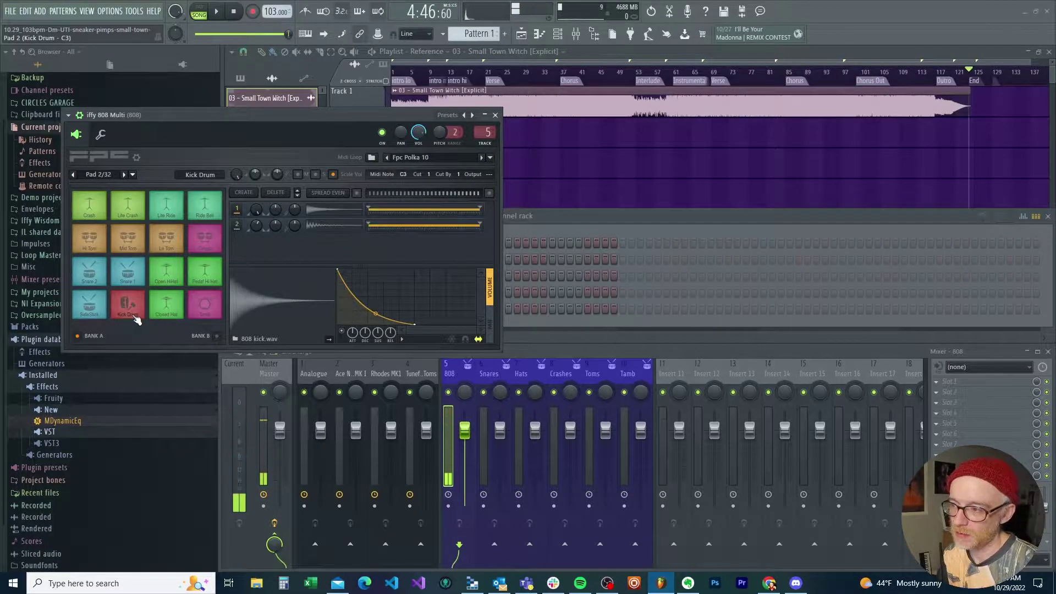
Audition the Tamb and SideStick pads of the iffy 808 Multi kit.
click(197, 315)
click(199, 305)
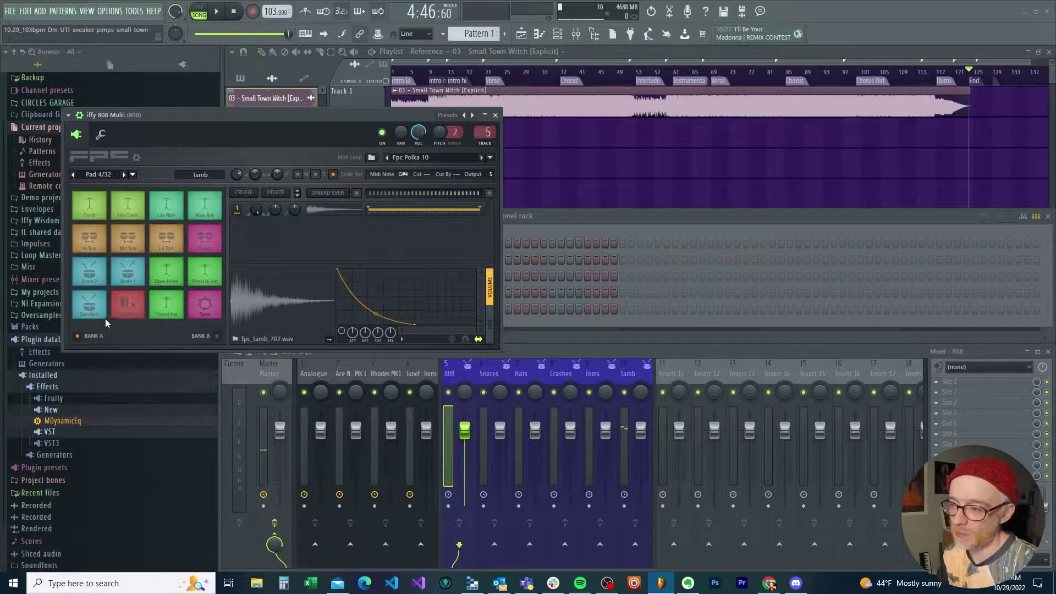
click(89, 306)
click(88, 307)
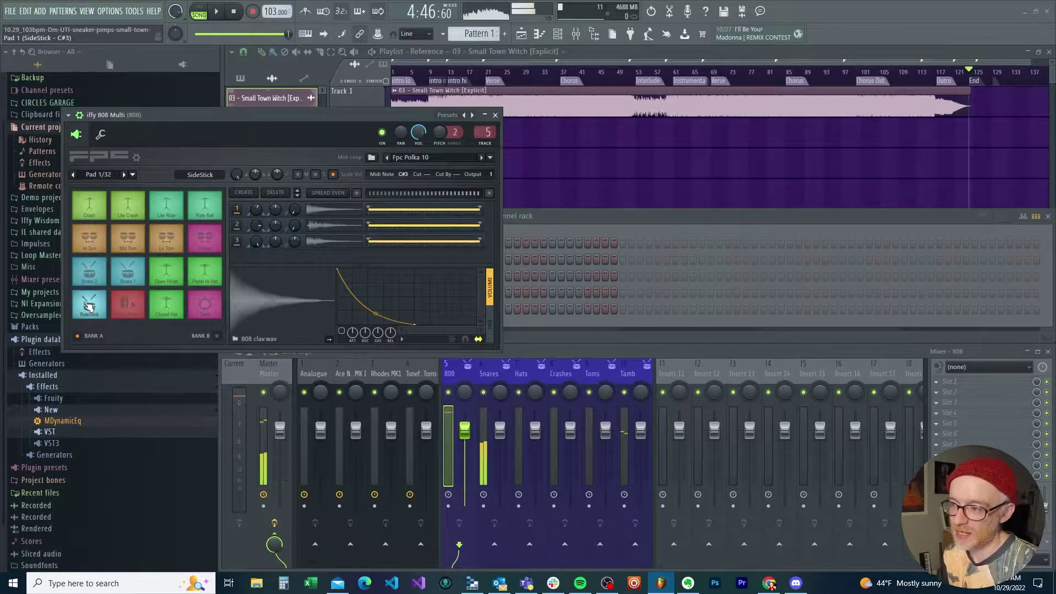
click(87, 314)
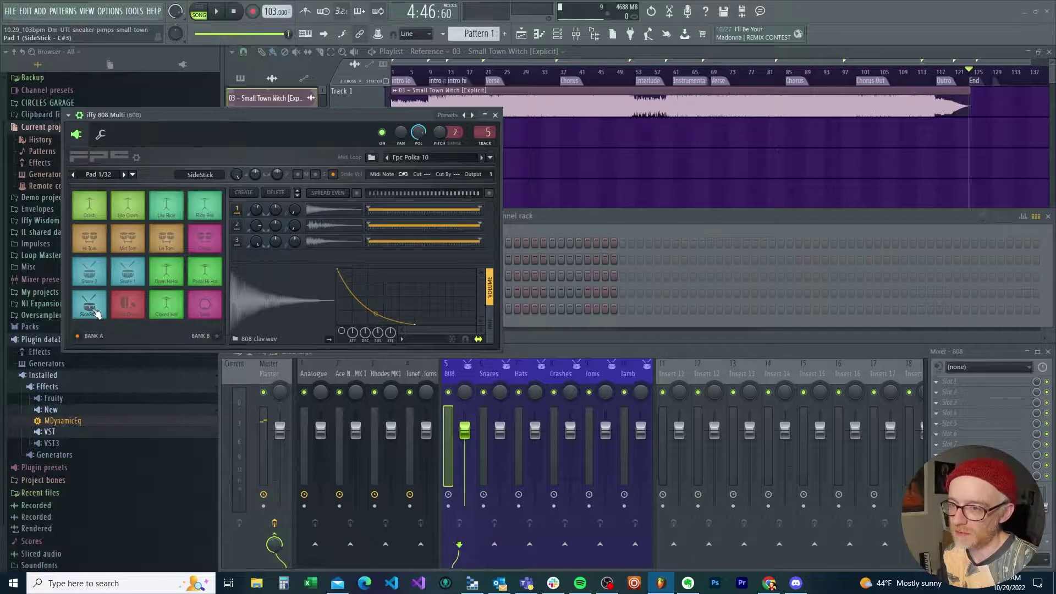
click(88, 311)
Audition the Snare 1 pad repeatedly and close the iffy 808 Multi drum kit.
click(132, 274)
click(135, 275)
click(134, 274)
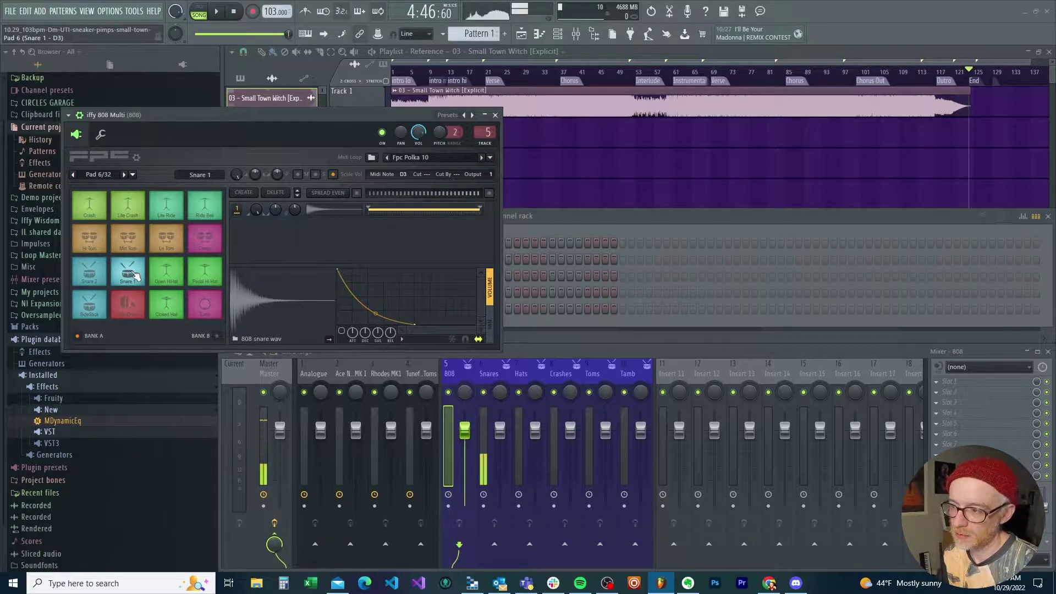
click(135, 274)
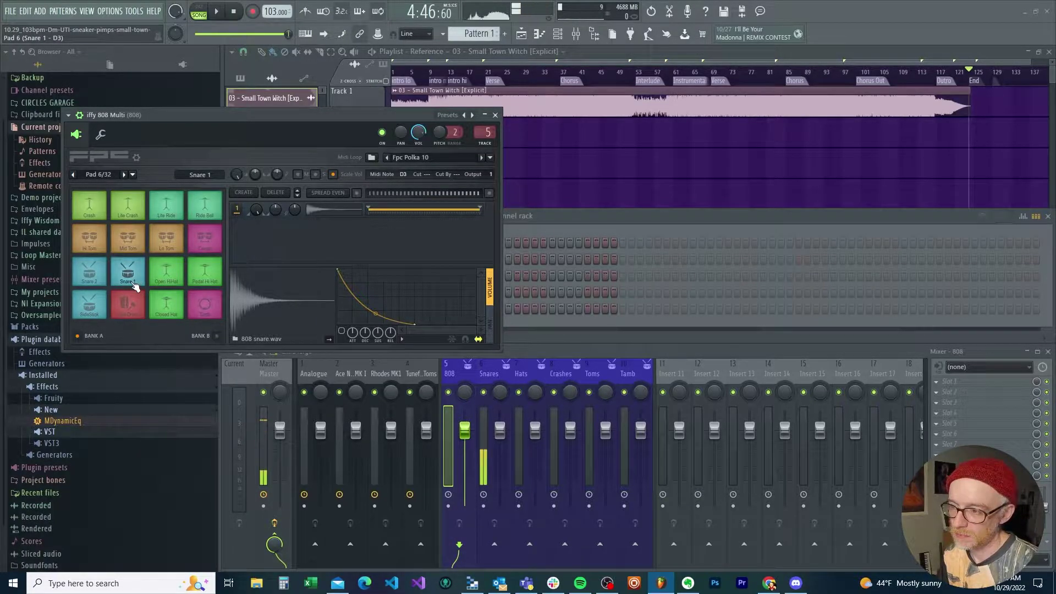
click(135, 285)
click(134, 285)
click(135, 284)
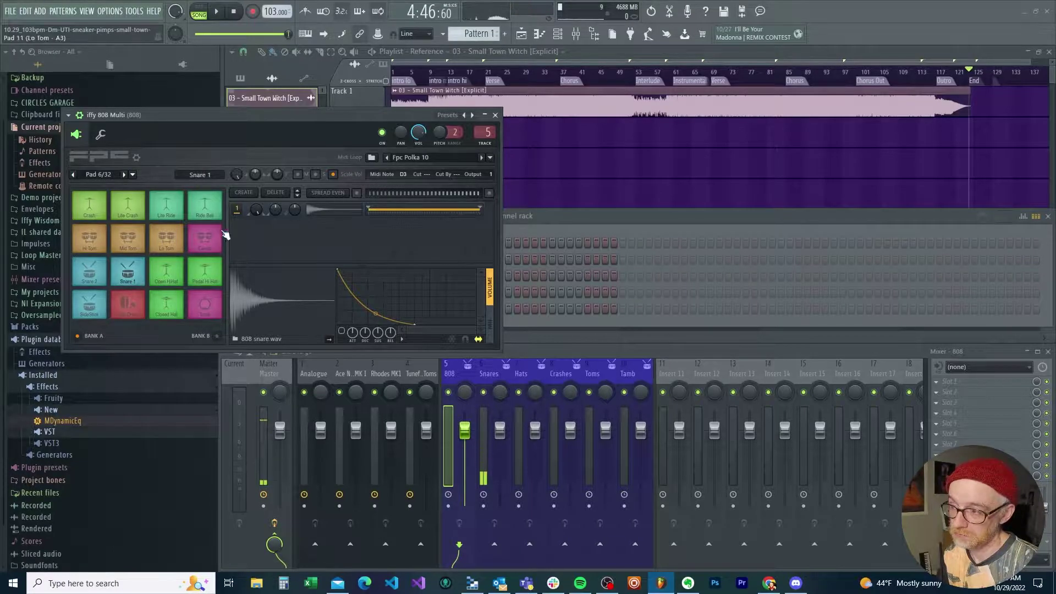
click(495, 116)
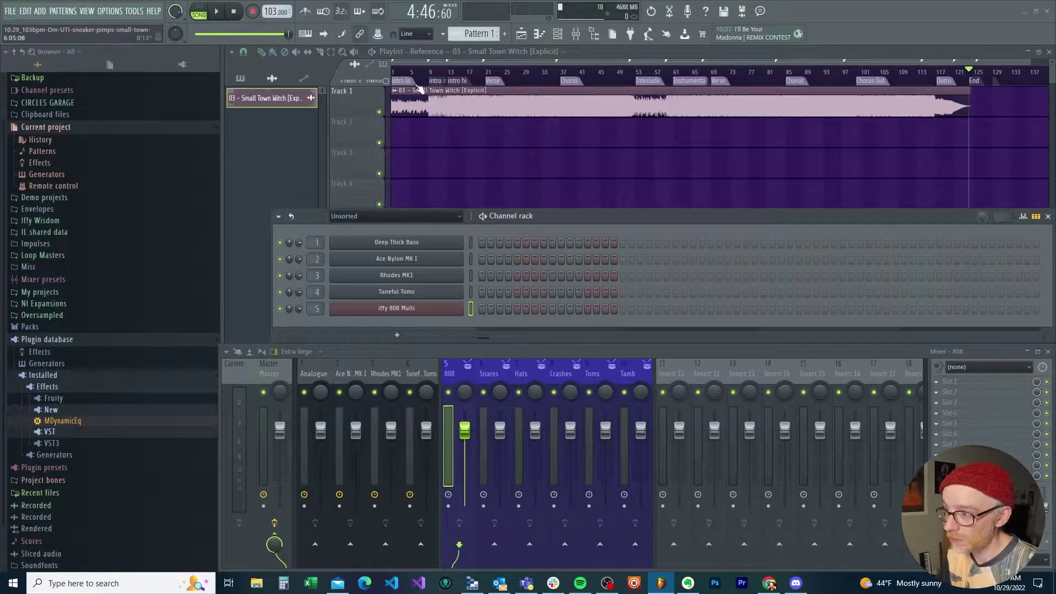
Select the low, medium and high intro sections one after another in the Reference playlist to compare them.
double_click(402, 82)
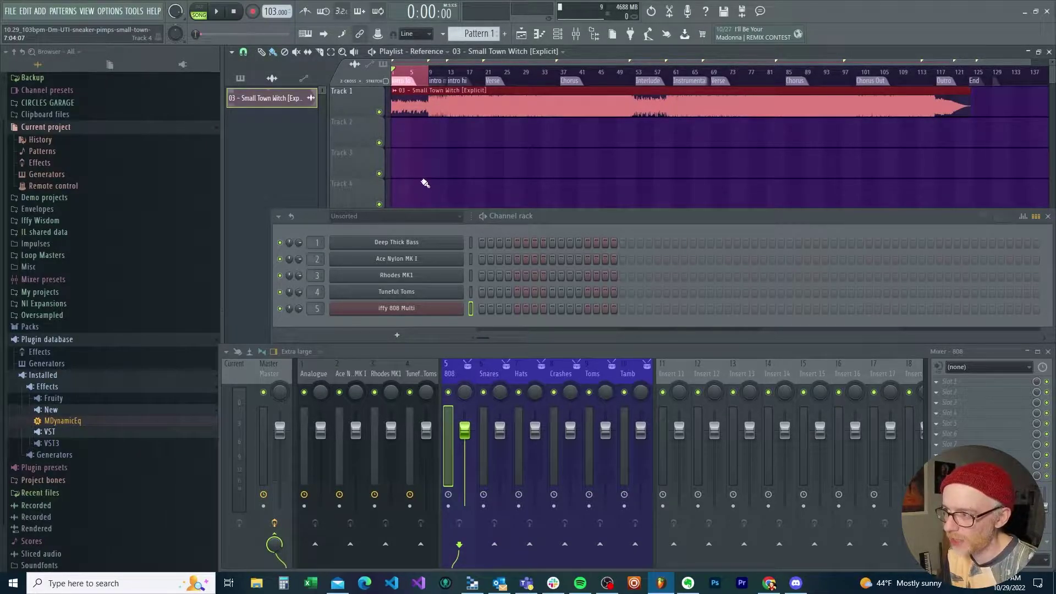
double_click(440, 82)
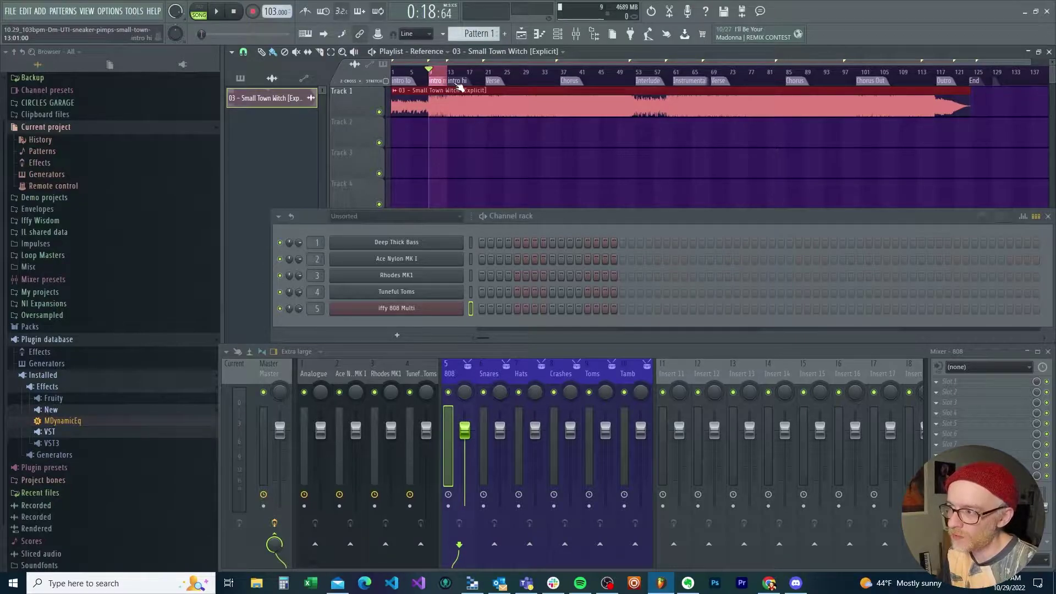
double_click(458, 83)
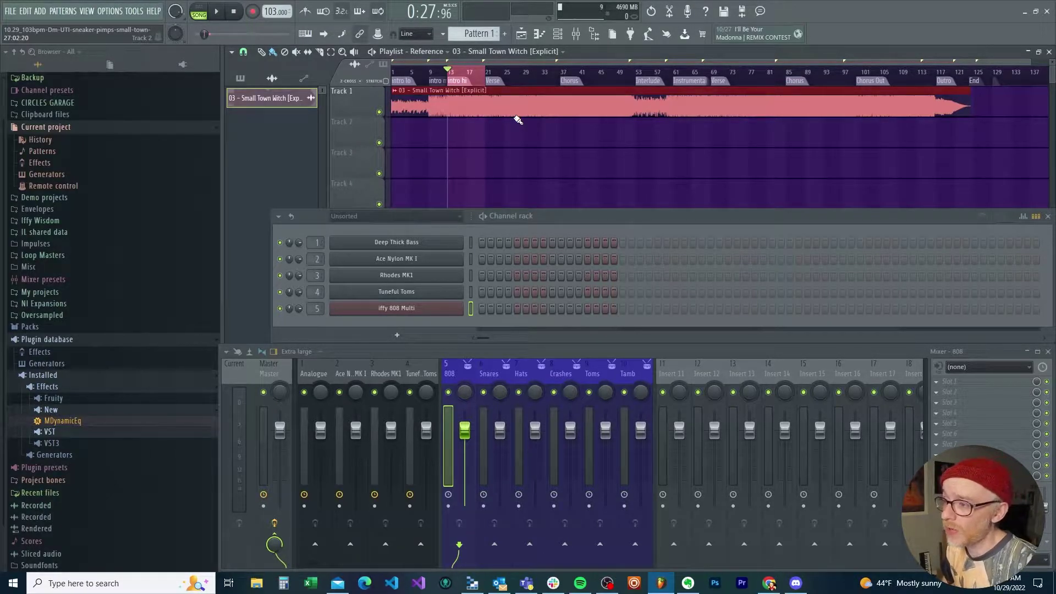
Switch the playlist to the arrangement named ARRANGEMENT and select its intro med section.
click(430, 52)
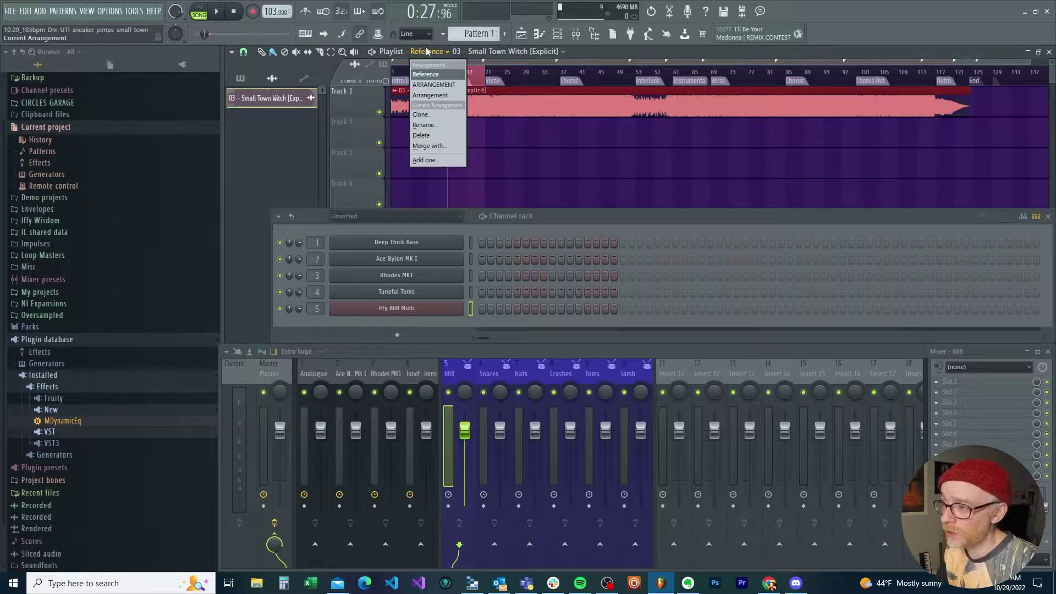
click(434, 84)
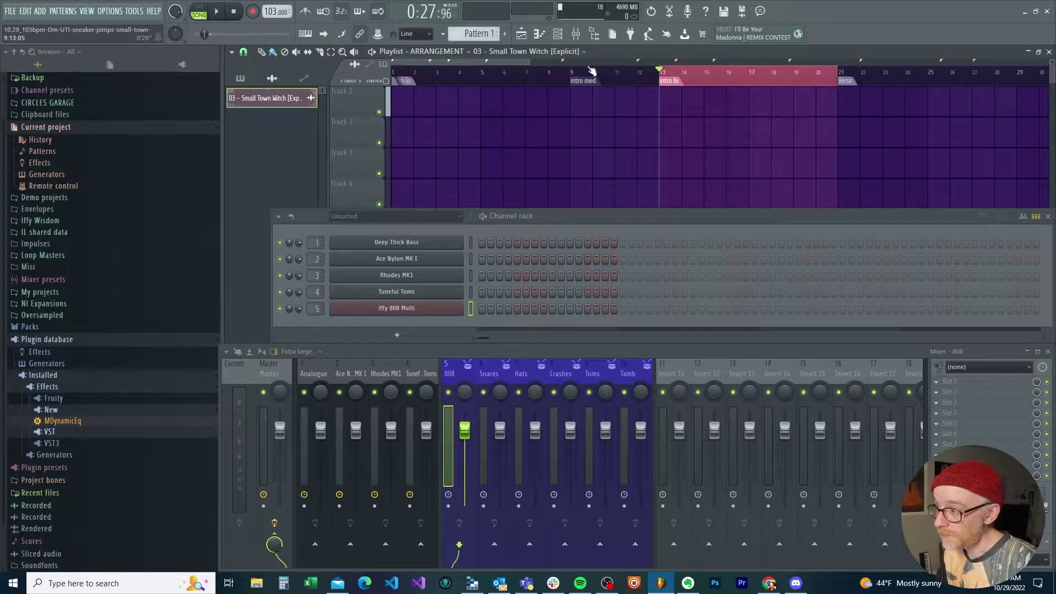
click(571, 82)
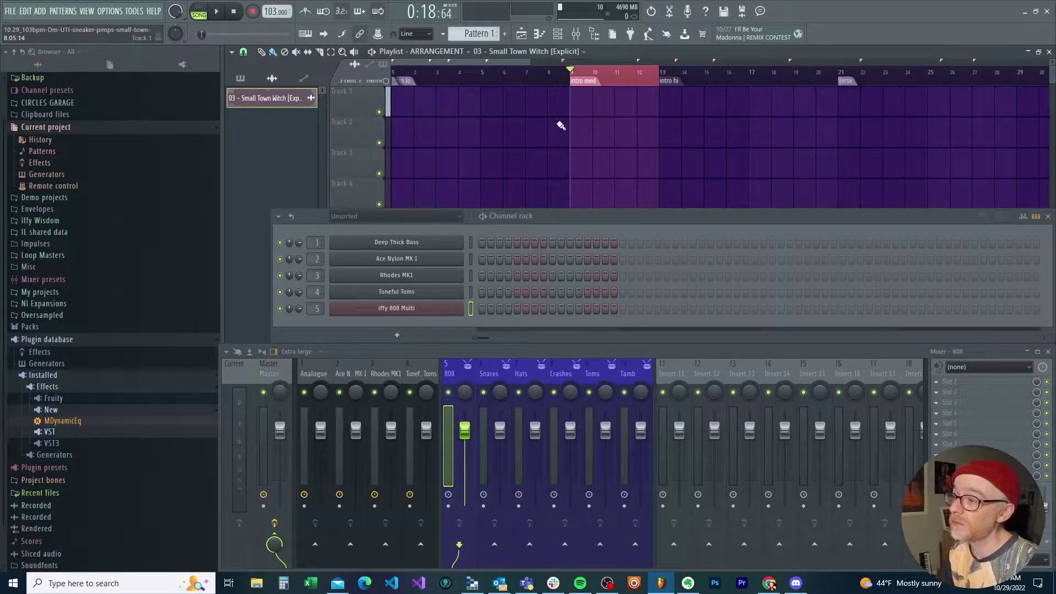
Place a Pattern 1 clip on Track 1 at bar 9, removing any song clip placed there by mistake.
click(582, 105)
right_click(582, 106)
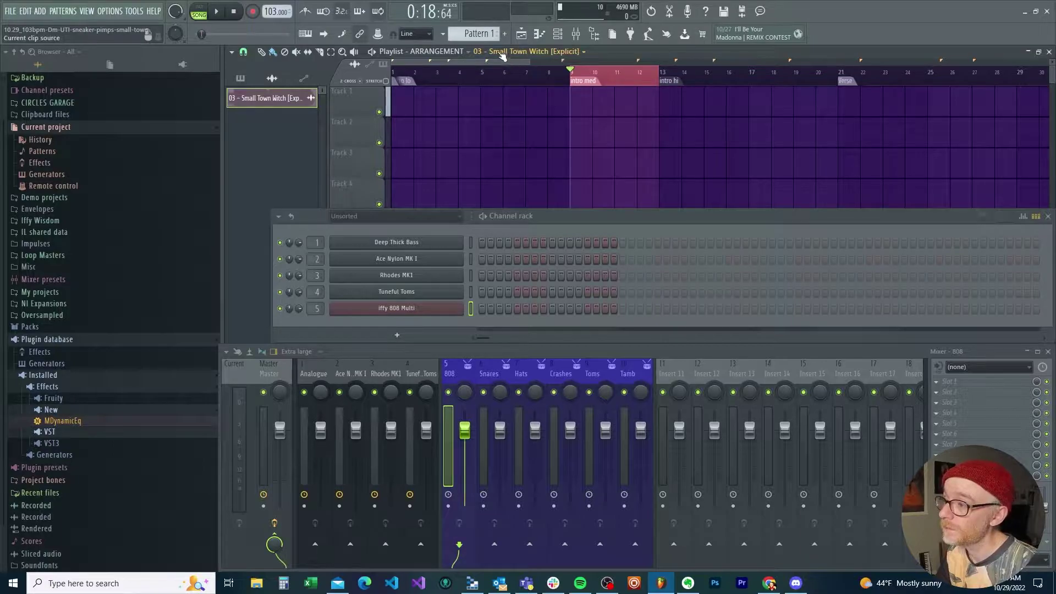
click(468, 35)
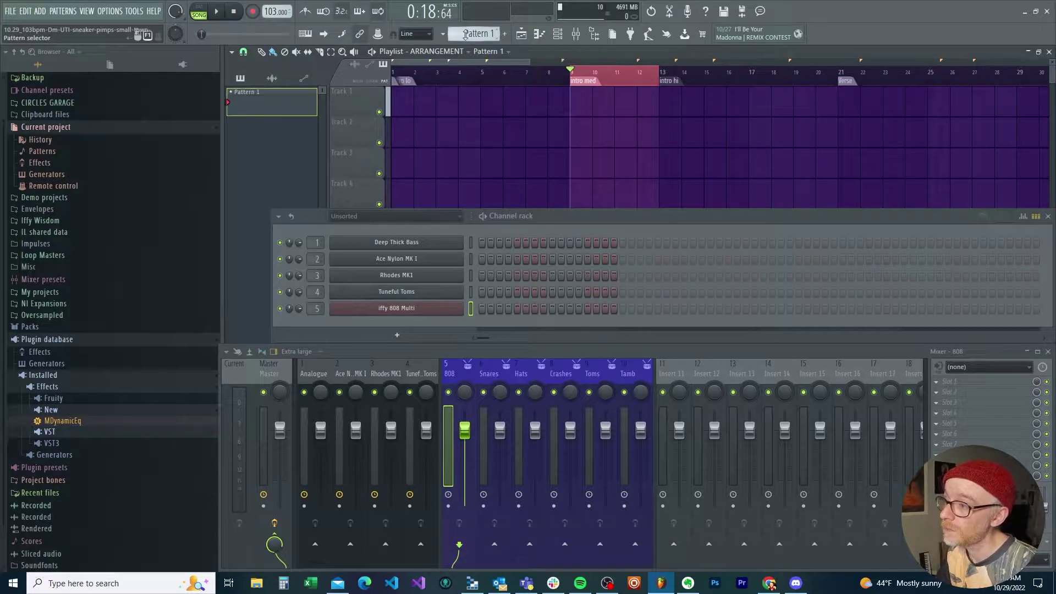
click(575, 97)
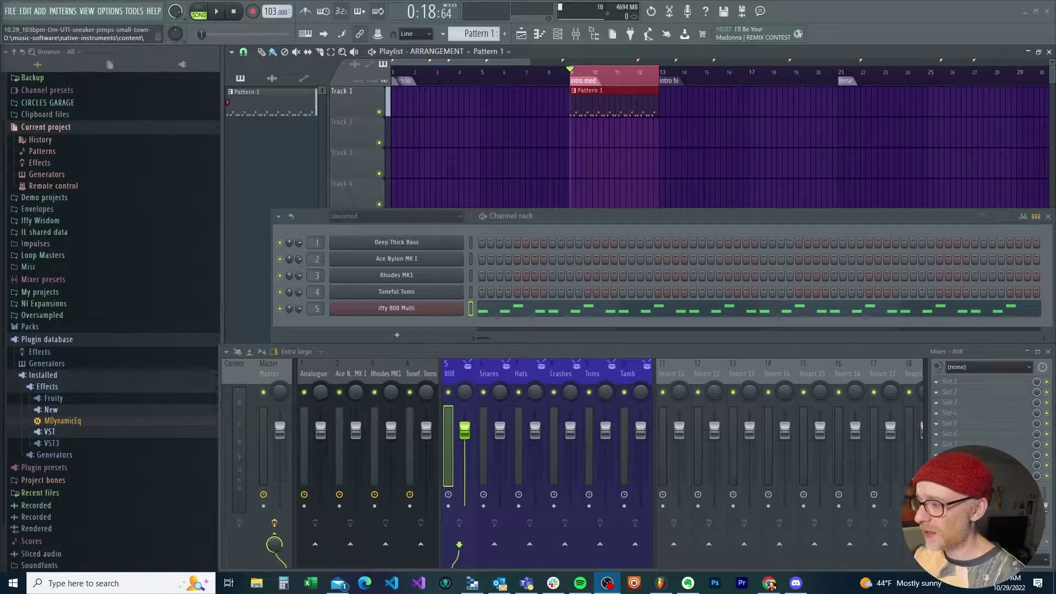
Play the intro med section and open the iffy 808 Multi notes of Pattern 1 in the piano roll.
key(space)
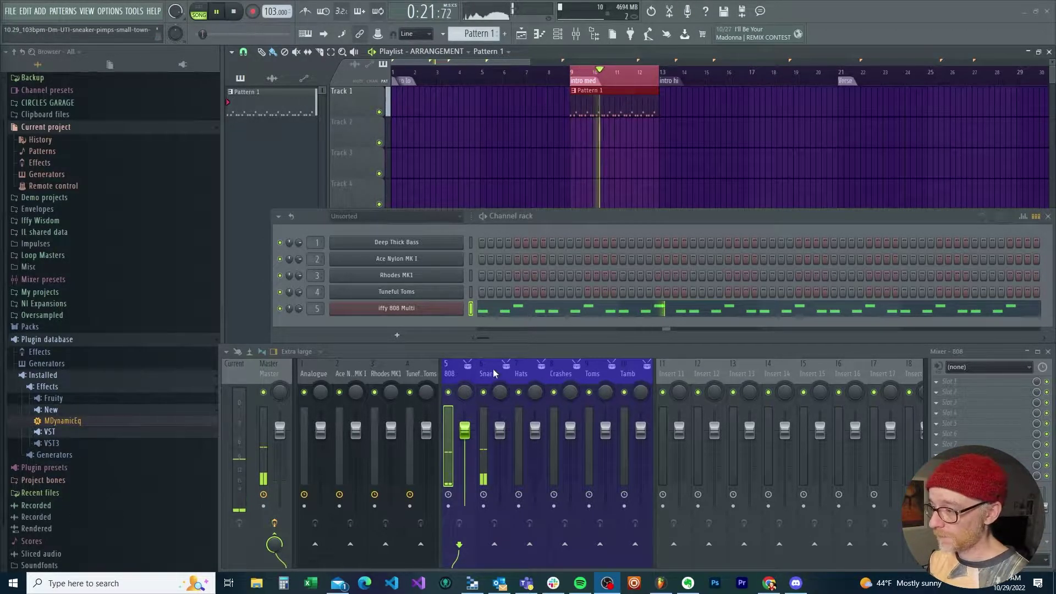
click(553, 311)
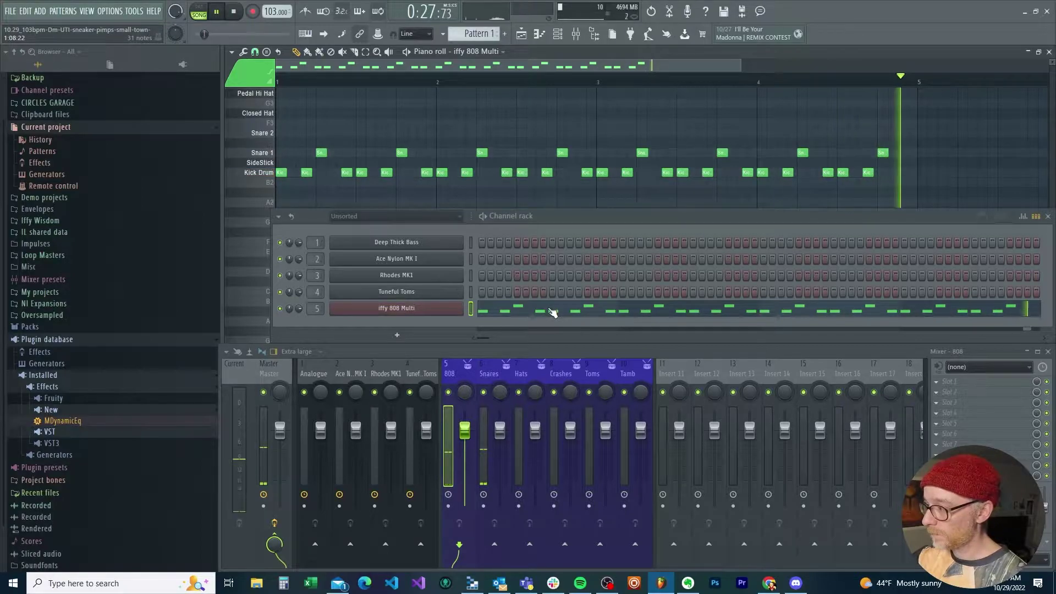
key(space)
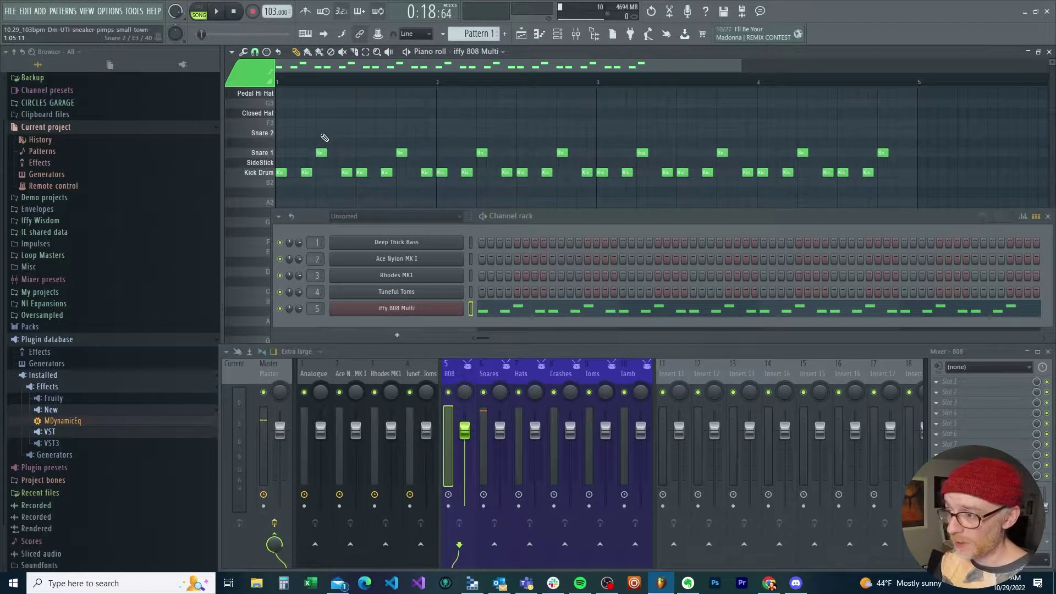
Select all Snare 1 notes in the pattern and duplicate them onto the Snare 2 row.
key(ctrl)
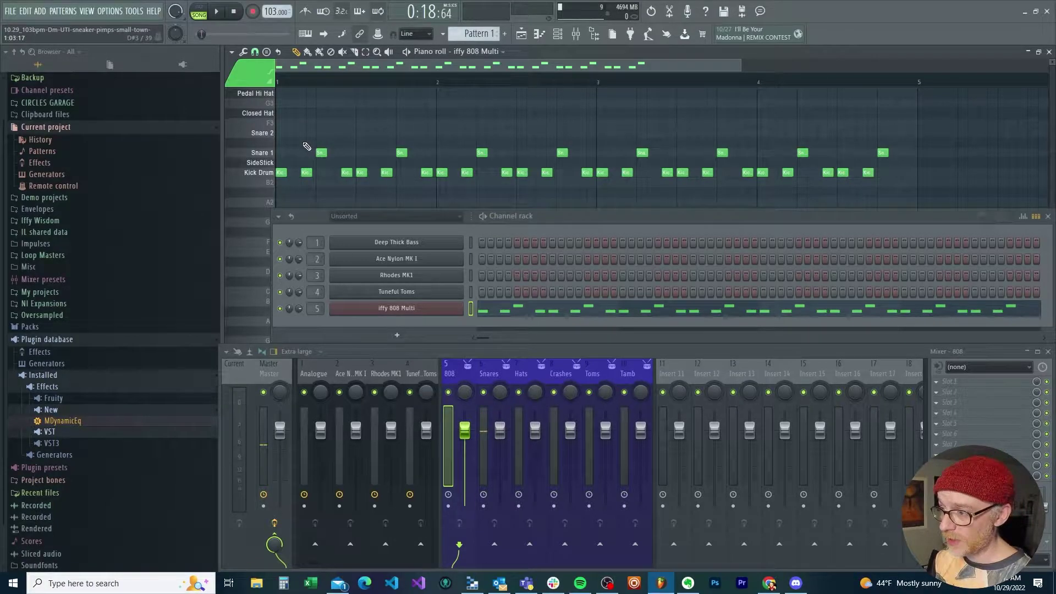
drag(303, 140, 905, 157)
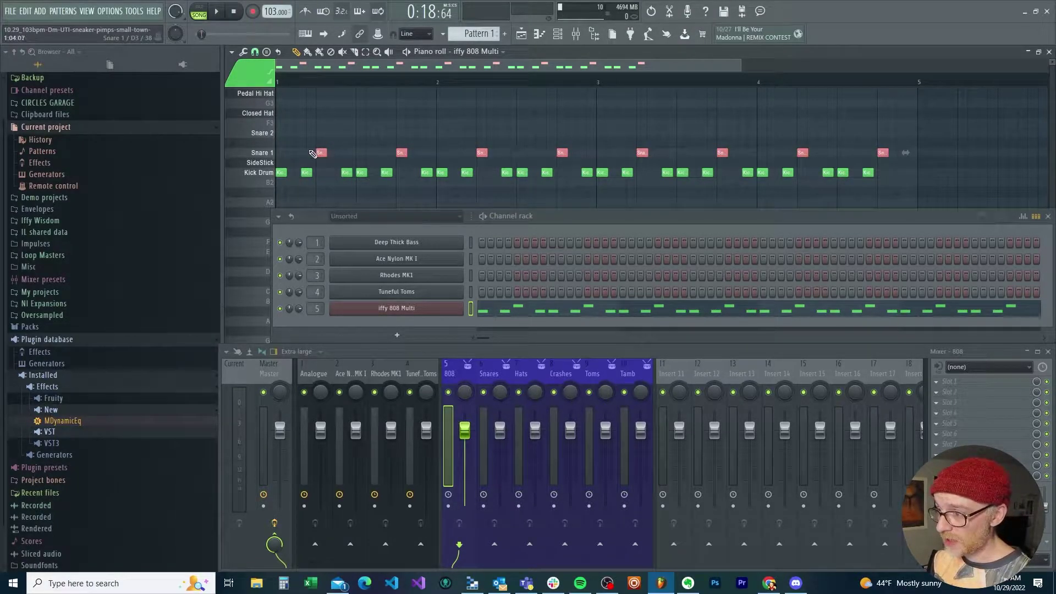
drag(317, 151, 919, 158)
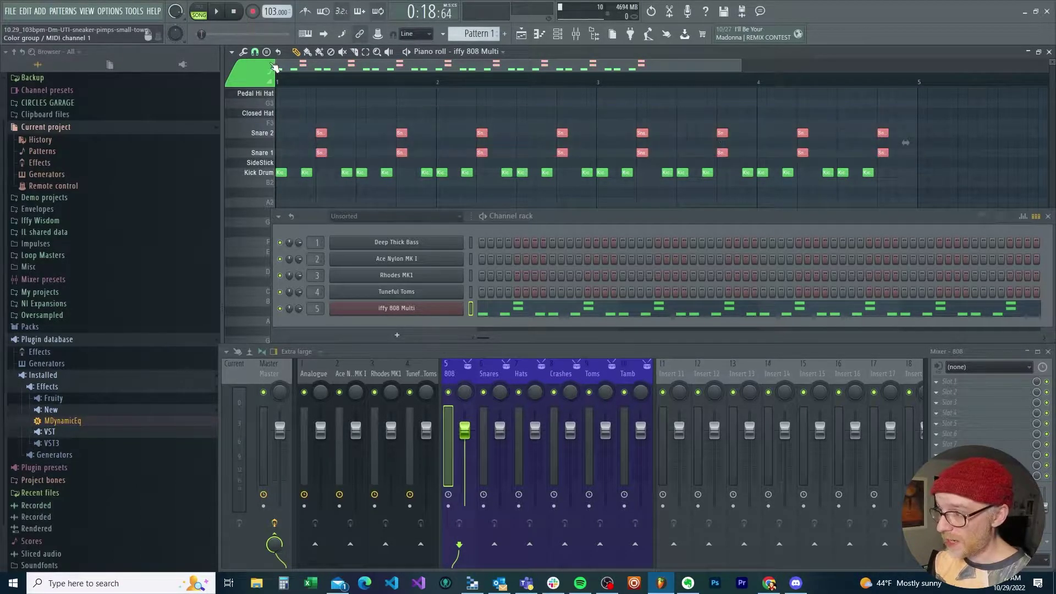
Apply the Flam tool with its default settings to the Snare 1 and Snare 2 notes, undoing any accidental note edit.
click(243, 51)
click(258, 199)
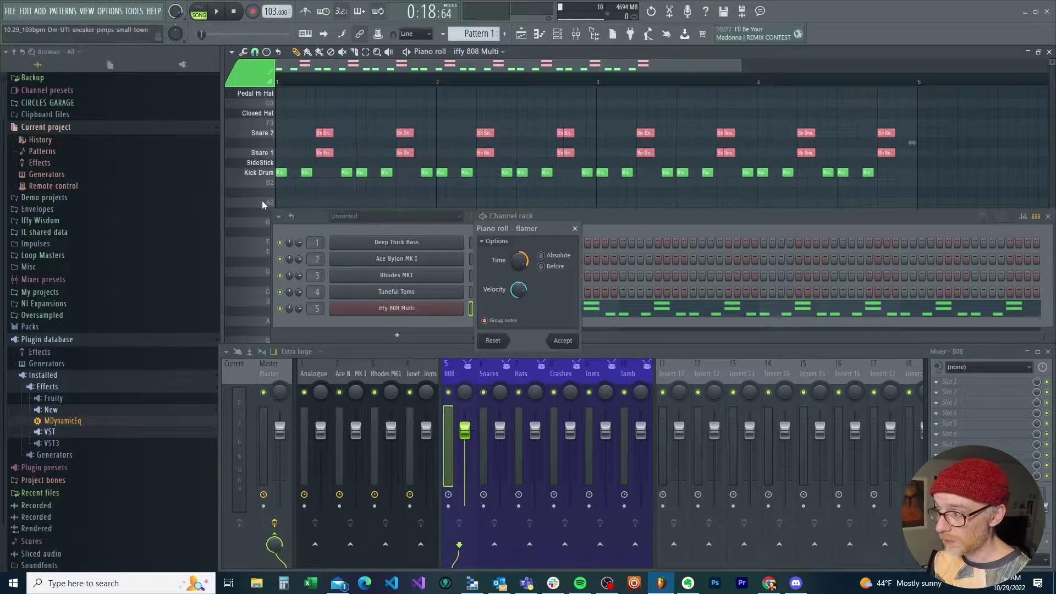
click(562, 340)
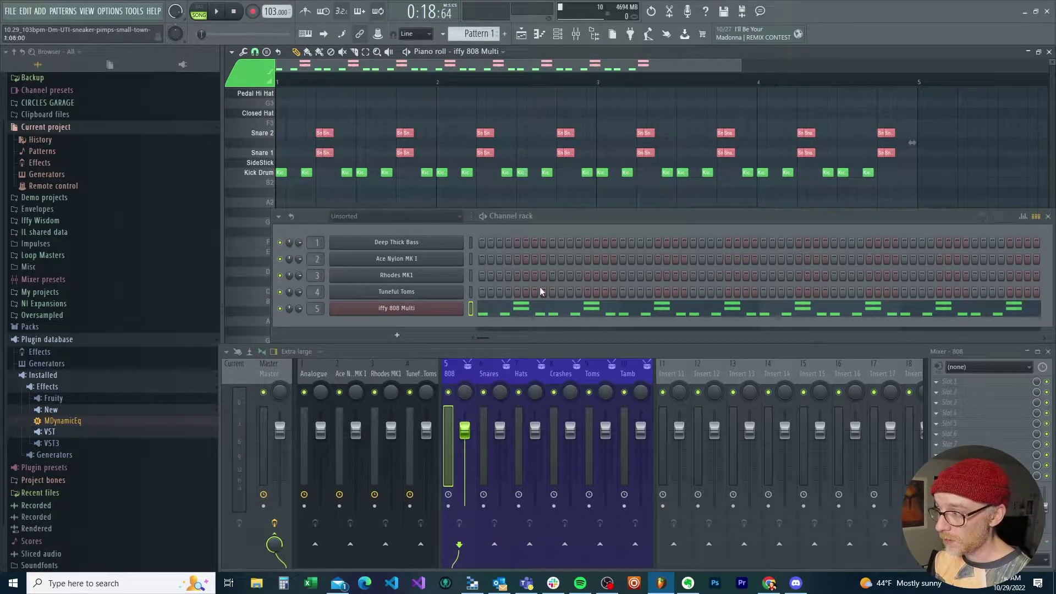
right_click(319, 131)
key(ctrl+z)
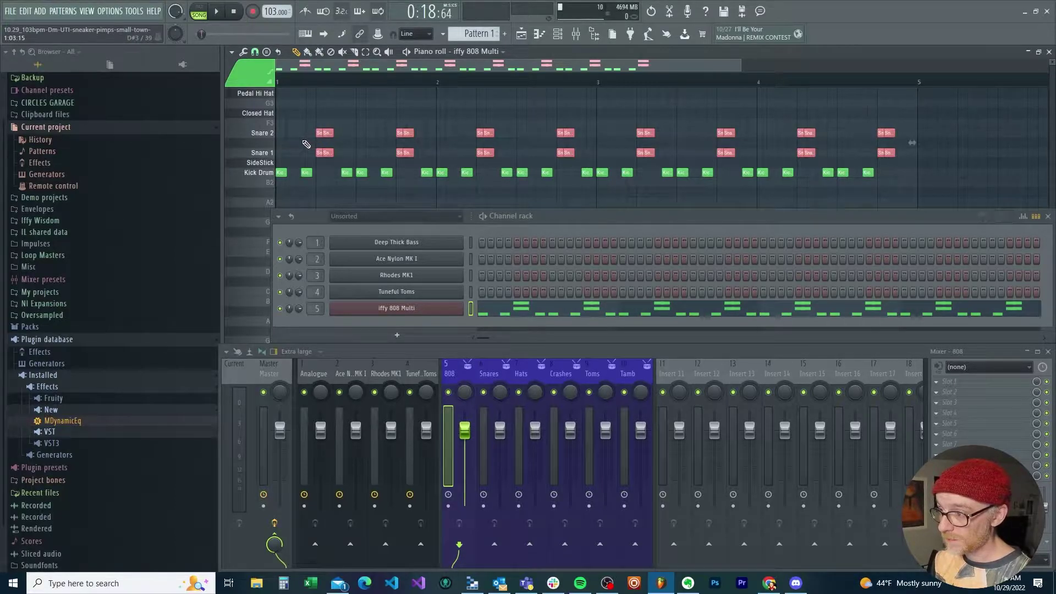
Lower the velocities of the remaining loud second flam hits to about 12–14% and play back the snare pattern.
click(725, 560)
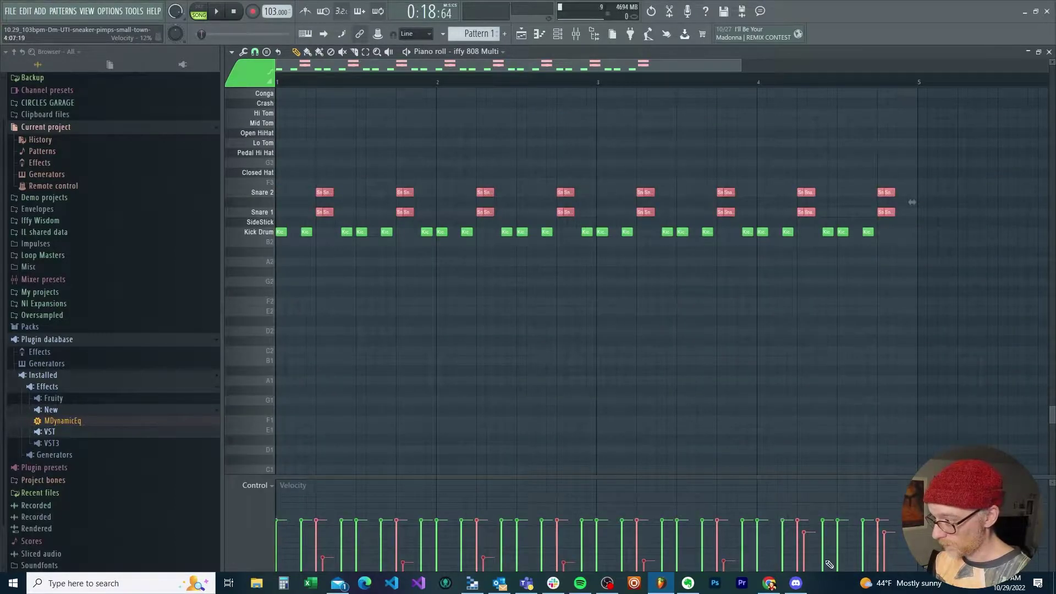
click(806, 559)
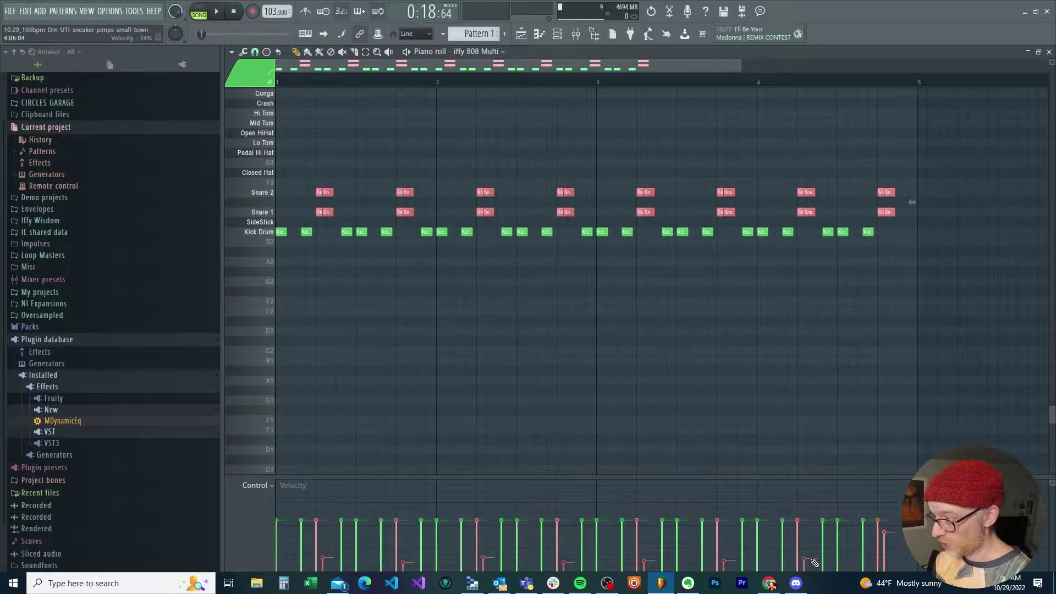
click(887, 561)
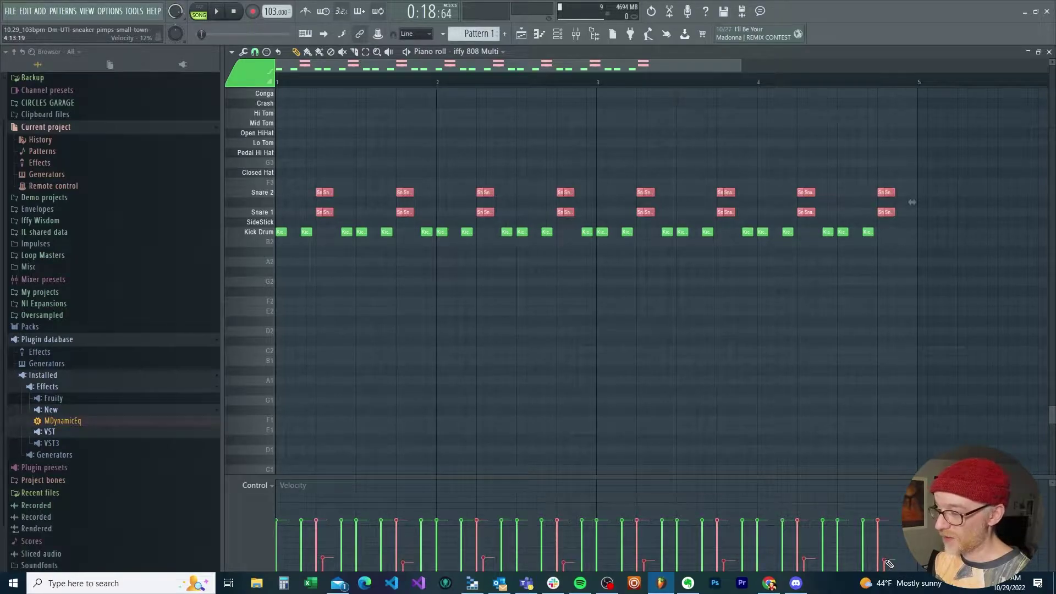
key(space)
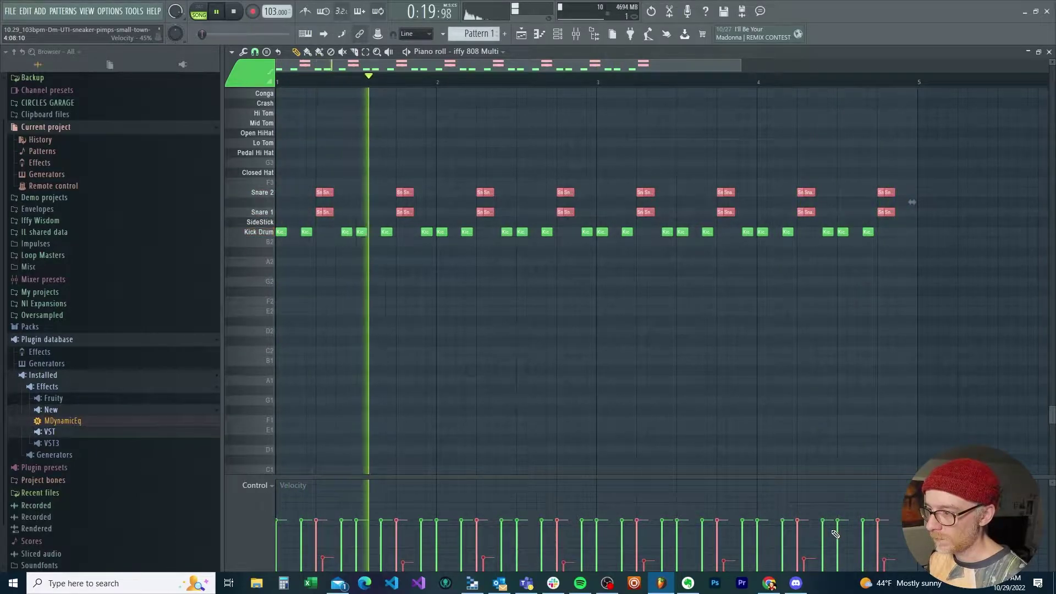
key(space)
Close the piano roll, trim the Pattern 1 clip to end at bar 13, and set the playlist snap to Bar.
key(Escape)
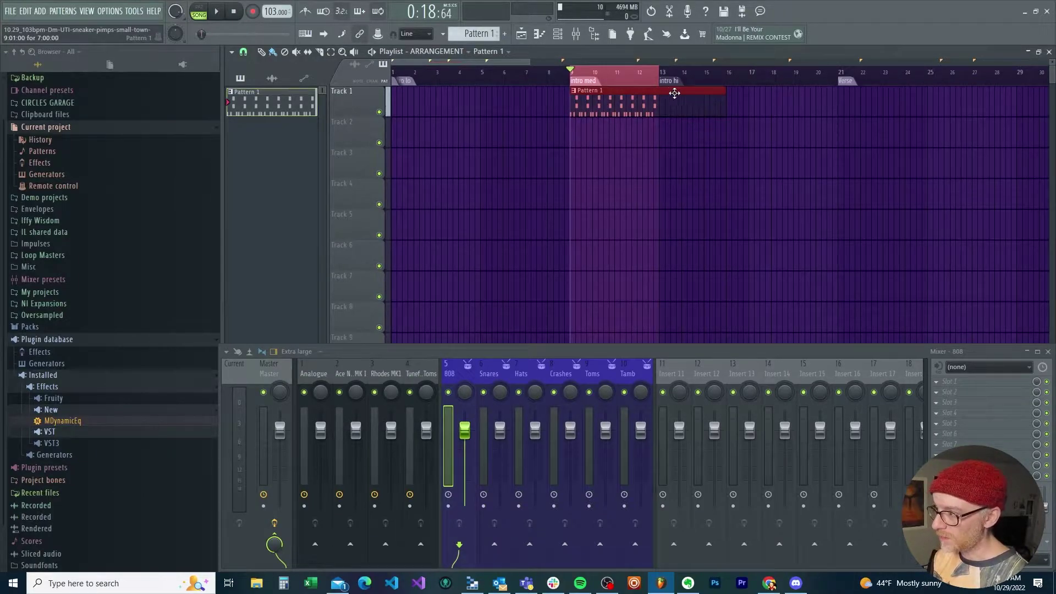
drag(723, 100, 659, 118)
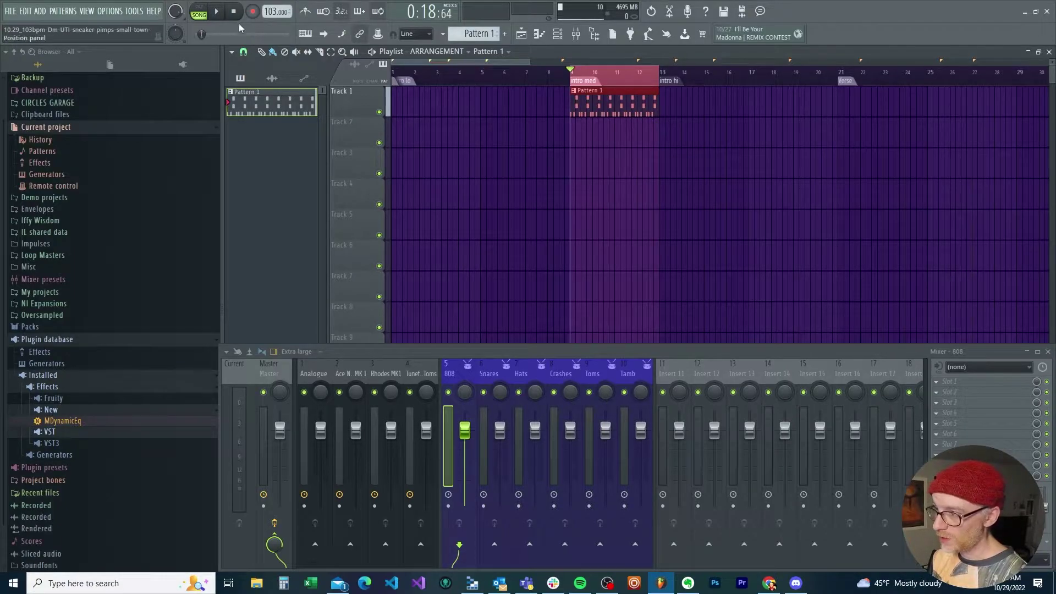
click(244, 51)
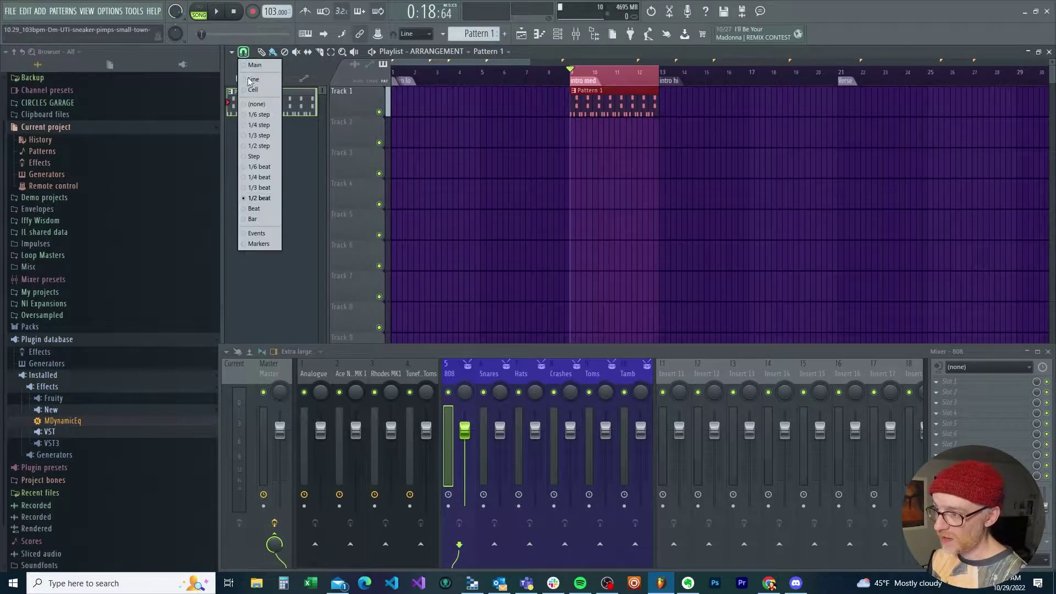
click(264, 219)
Repeat the Pattern 1 clip on Track 1 from bar 13 up to the Outro, leaving the Interlude empty, and select the intro hi section.
scroll(652, 52, up, 5)
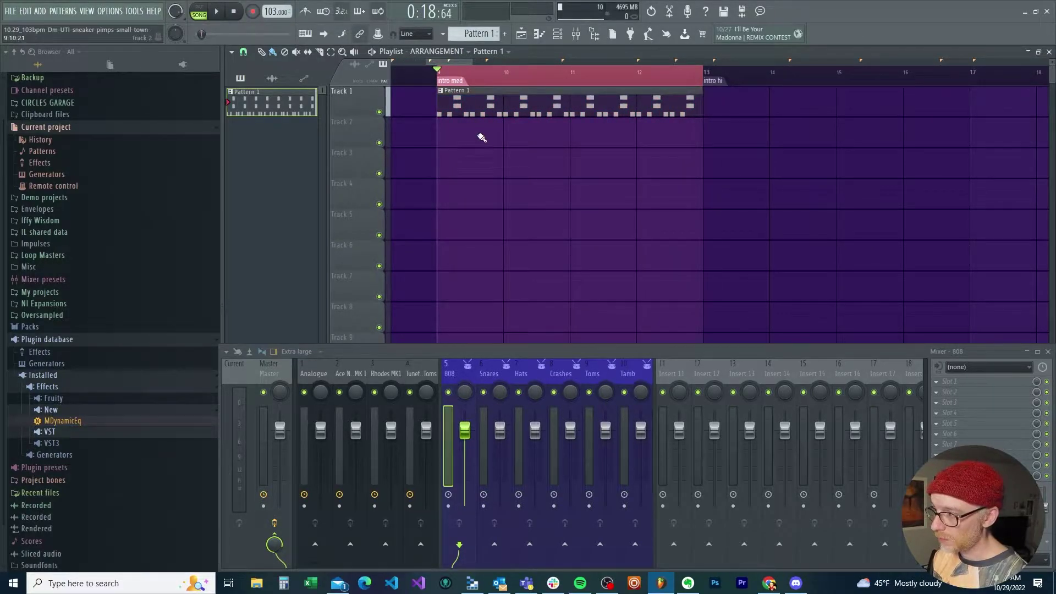
drag(470, 110, 744, 101)
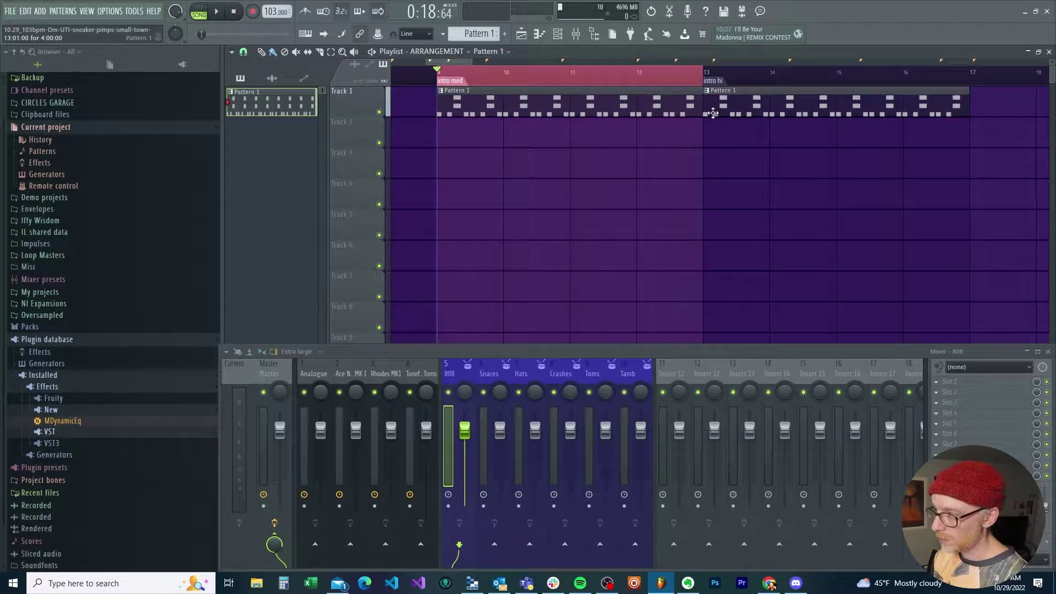
scroll(655, 76, down, 5)
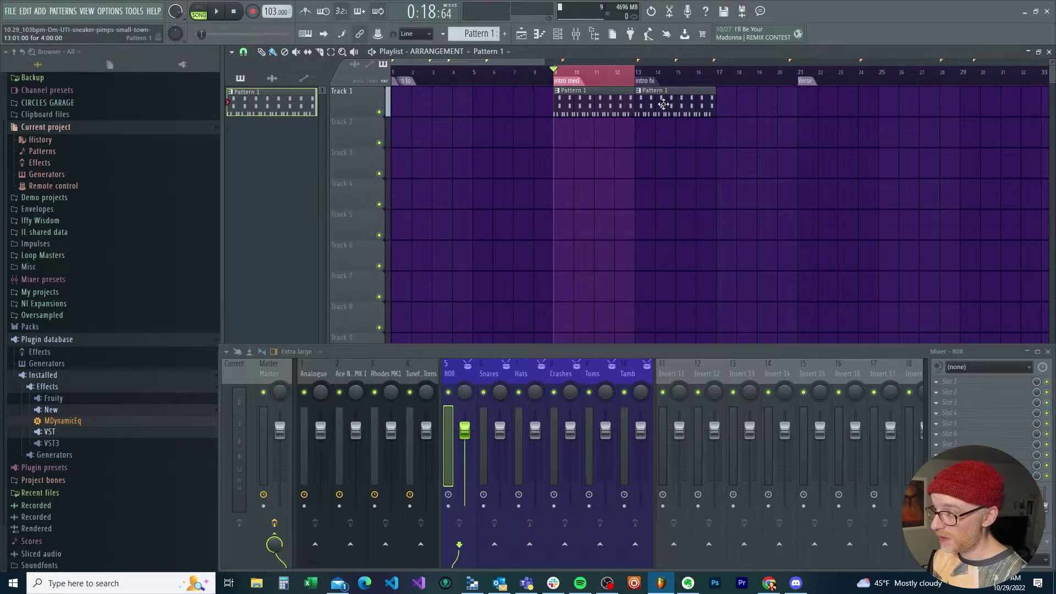
drag(664, 104, 817, 106)
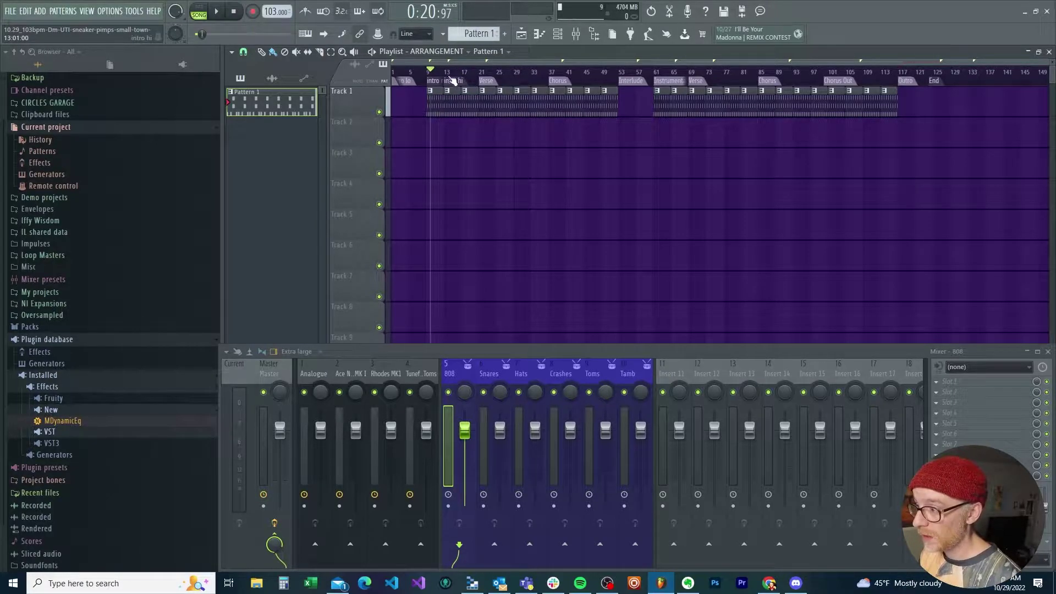
scroll(450, 80, up, 5)
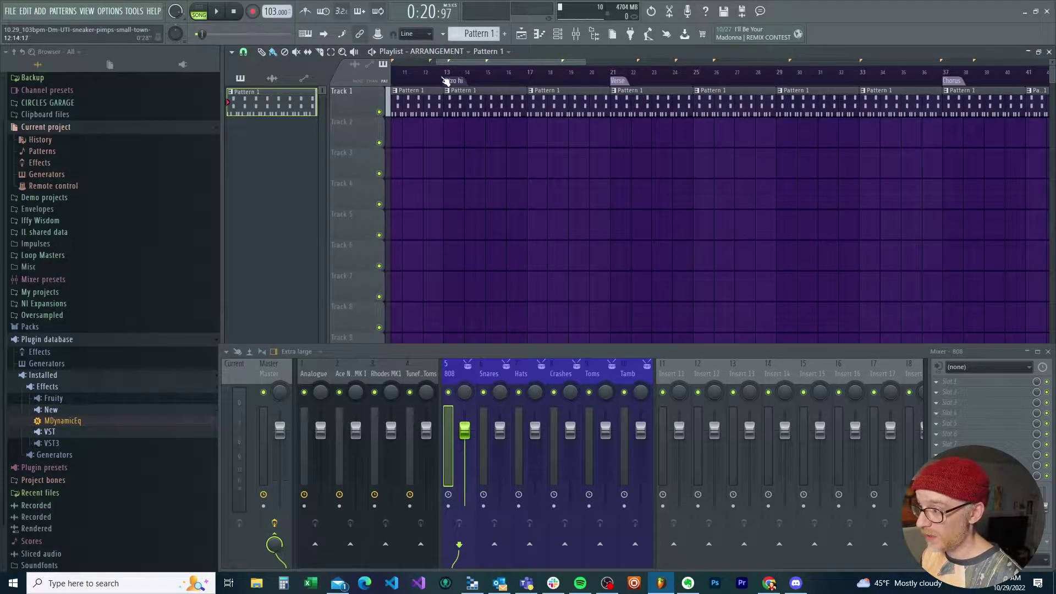
click(455, 82)
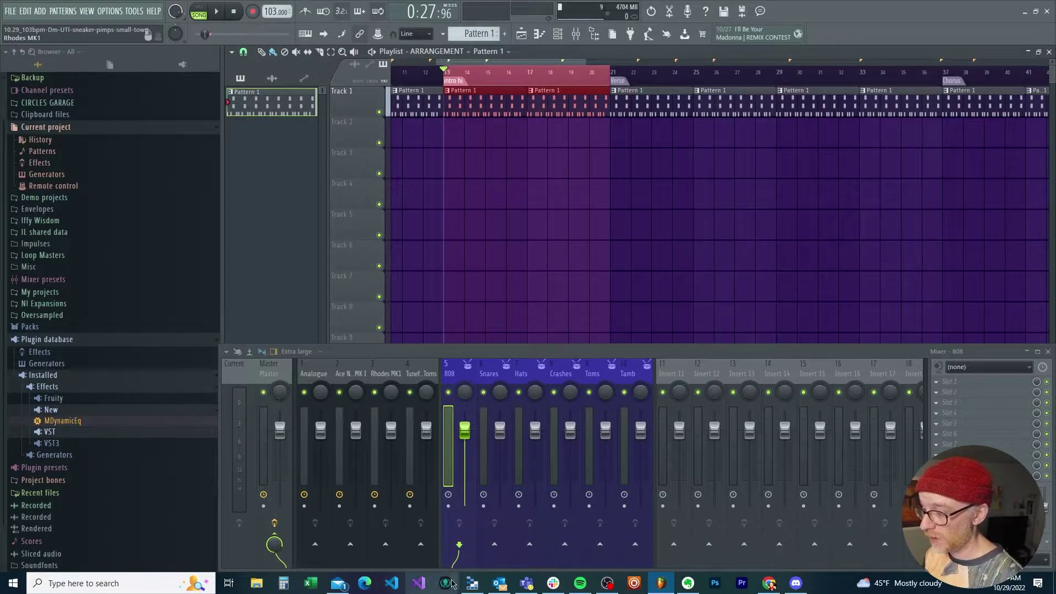
Switch to Chrome and examine the piano chord diagrams for Small Town Witch on Chordify.
click(771, 586)
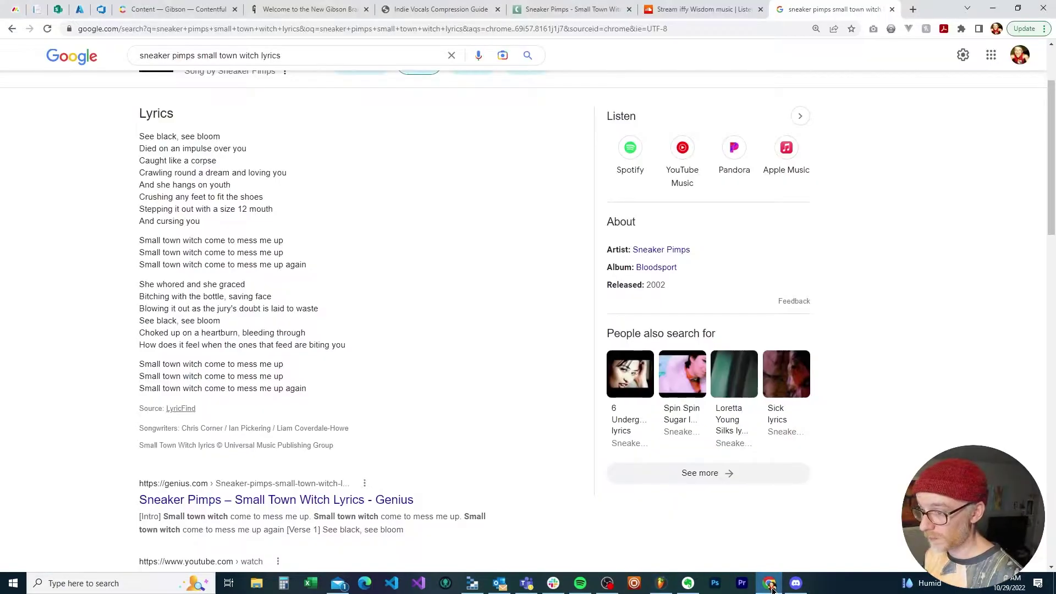
click(548, 9)
scroll(186, 158, up, 2)
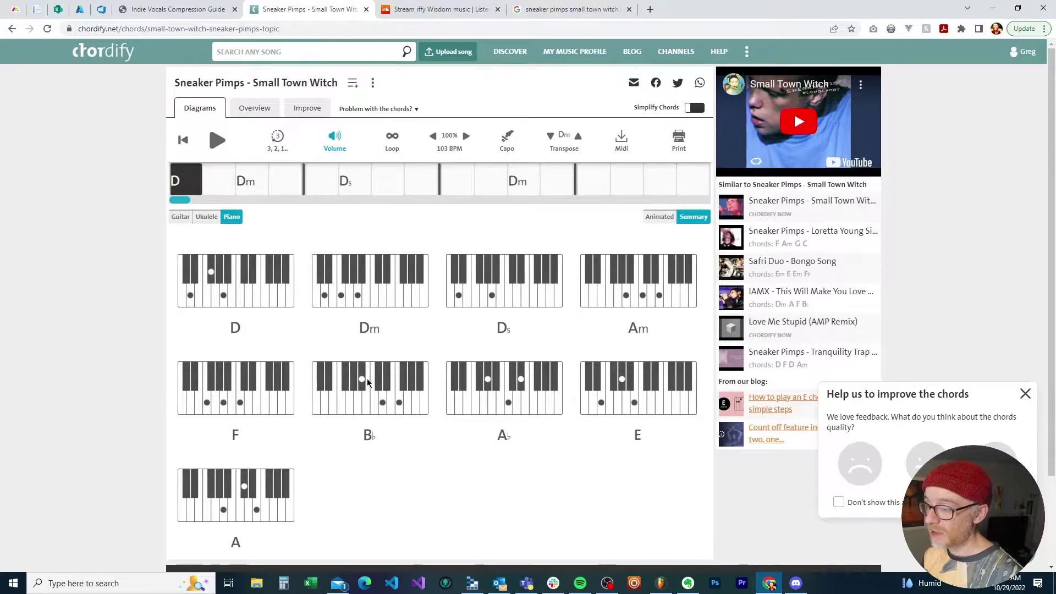
scroll(321, 491, down, 2)
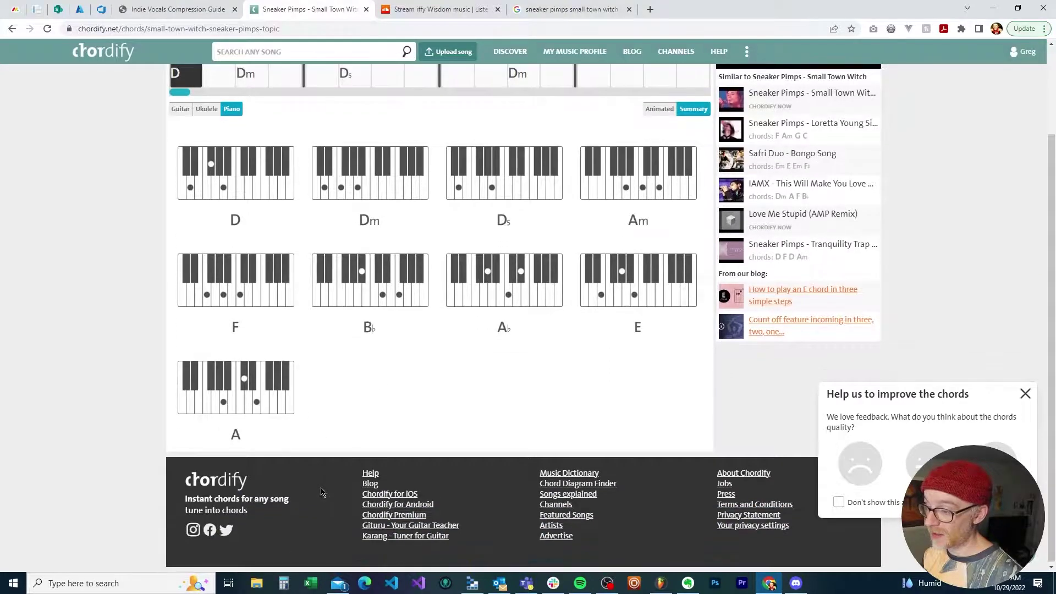
scroll(265, 359, up, 1)
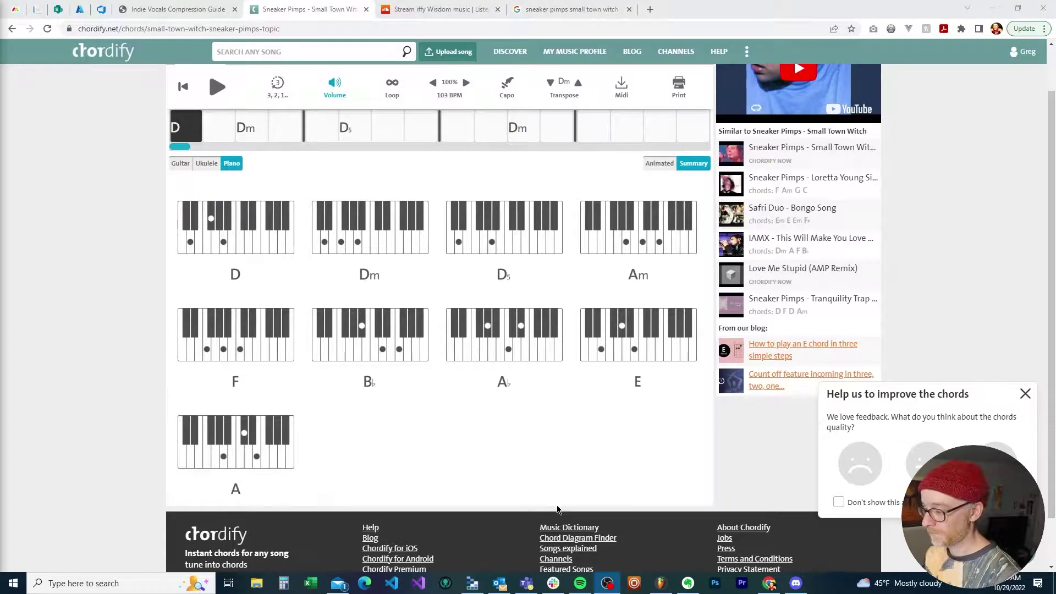
Switch back to FL Studio, play the intro hi section with the bass channel selected, and close the Black Box Analog Design HG-2 window.
click(661, 583)
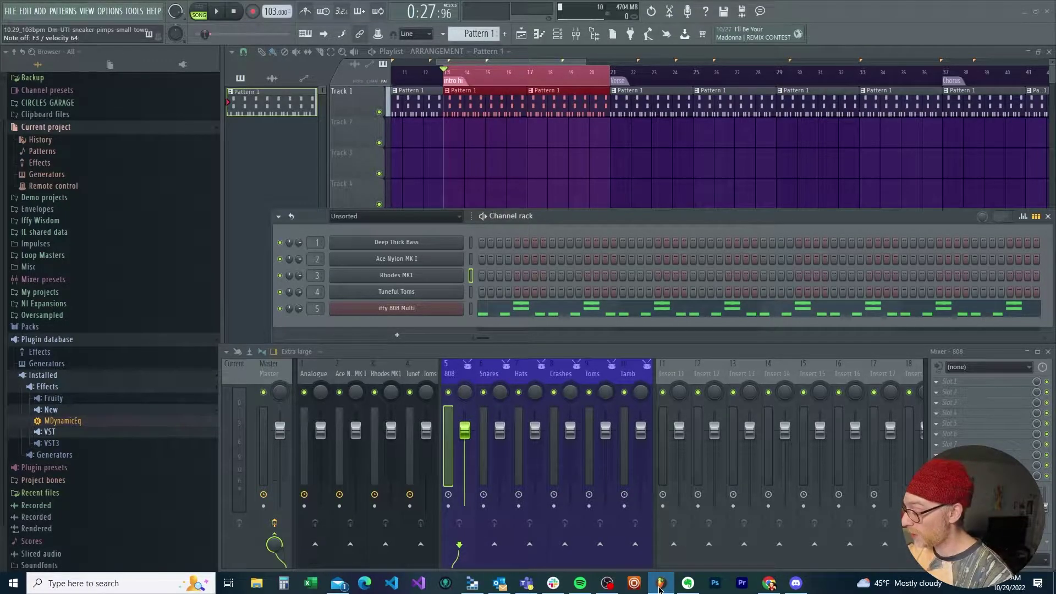
key(space)
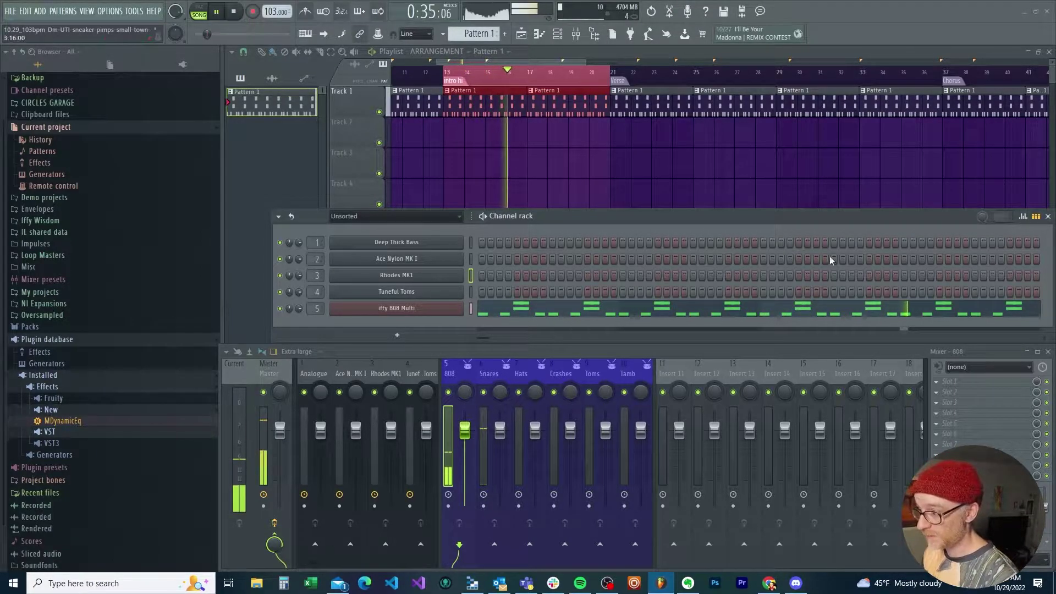
click(471, 242)
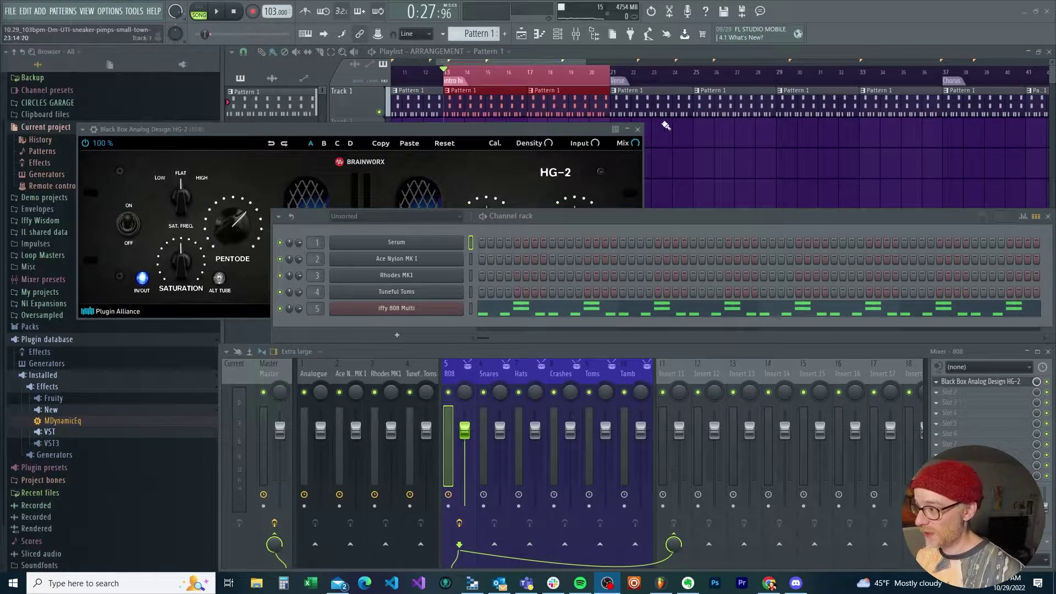
click(638, 129)
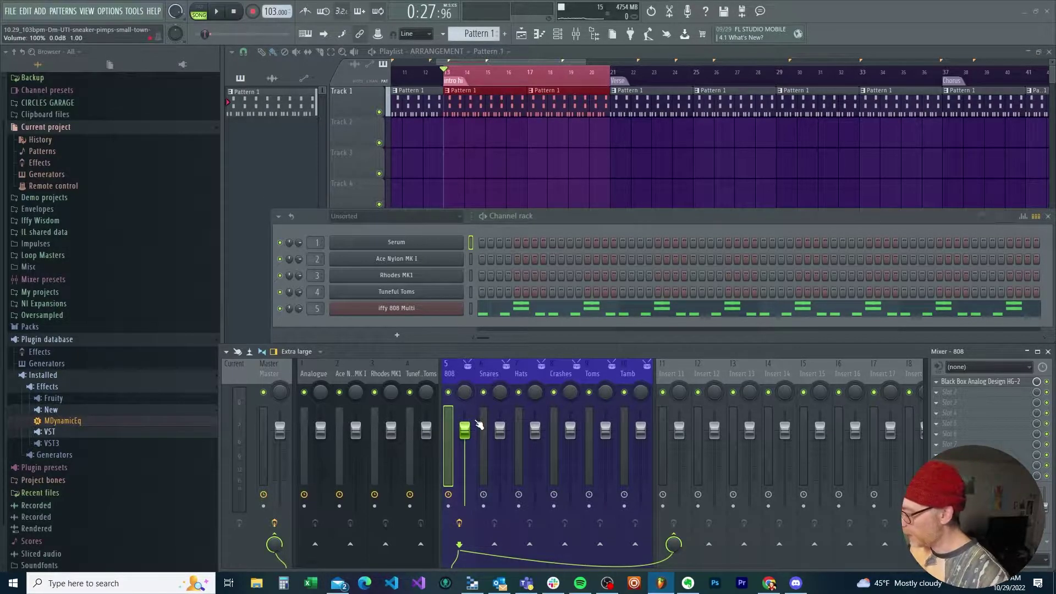
Rehearse over the intro hi section, enable recording, and record a Serum bass line into a new Pattern 2.
key(space)
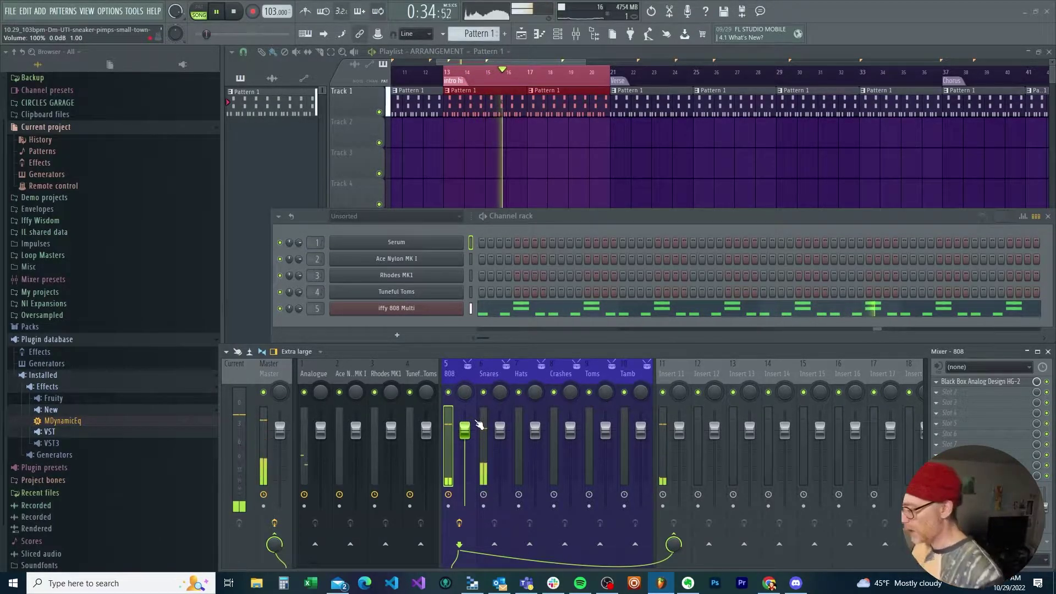
key(space)
key(r)
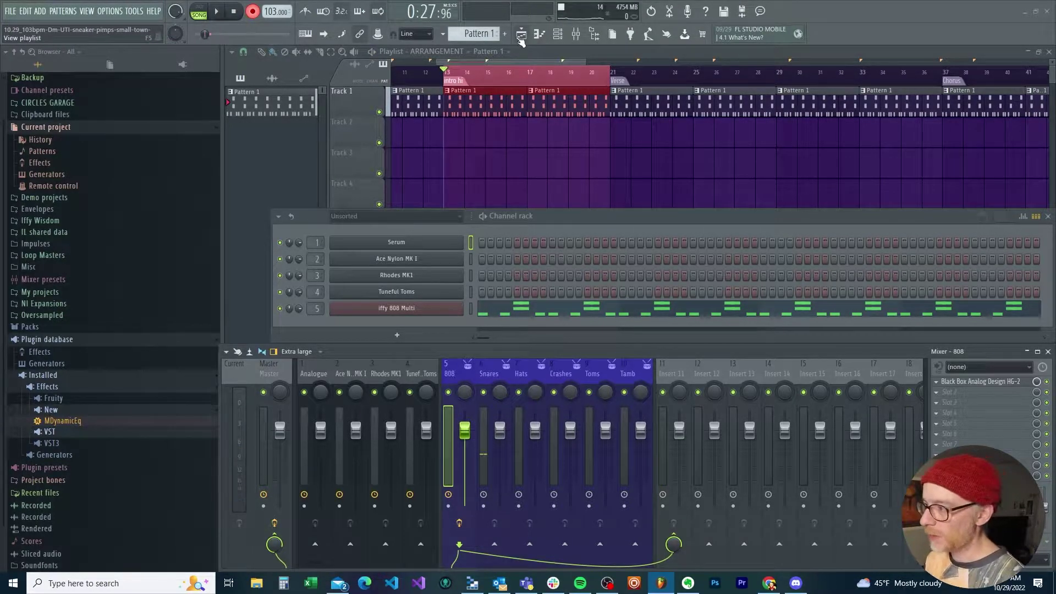
scroll(458, 31, up, 1)
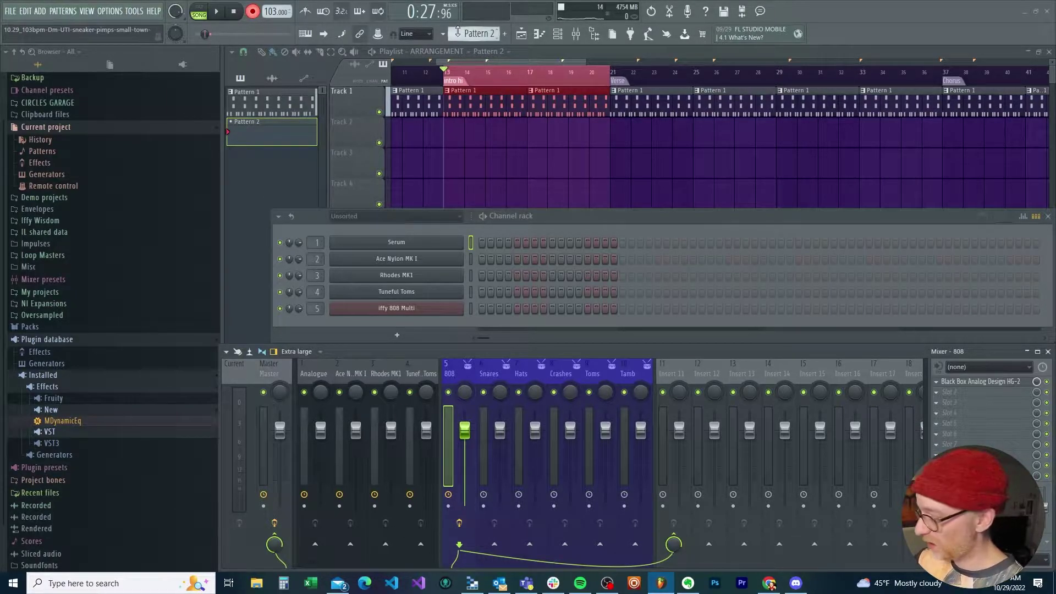
key(space)
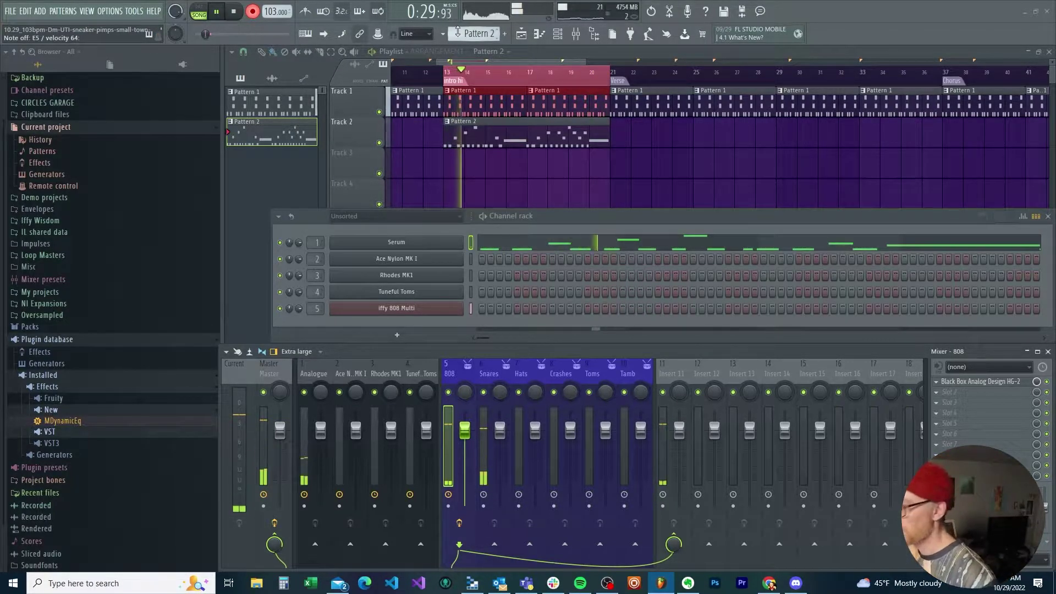
Review the recorded Serum part in the piano roll and playlist during playback, and stop the song.
key(F7)
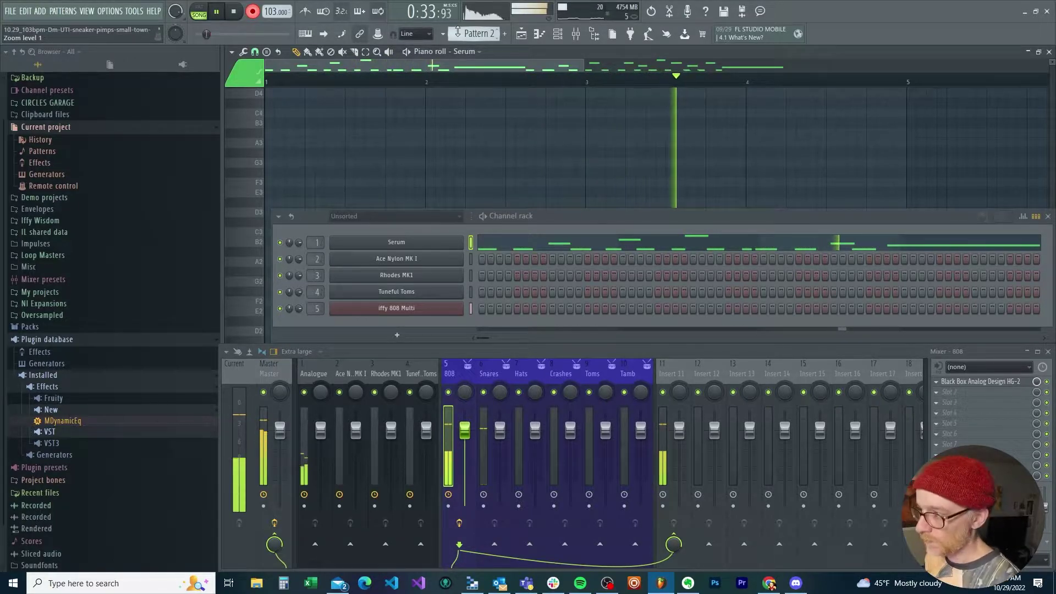
click(522, 43)
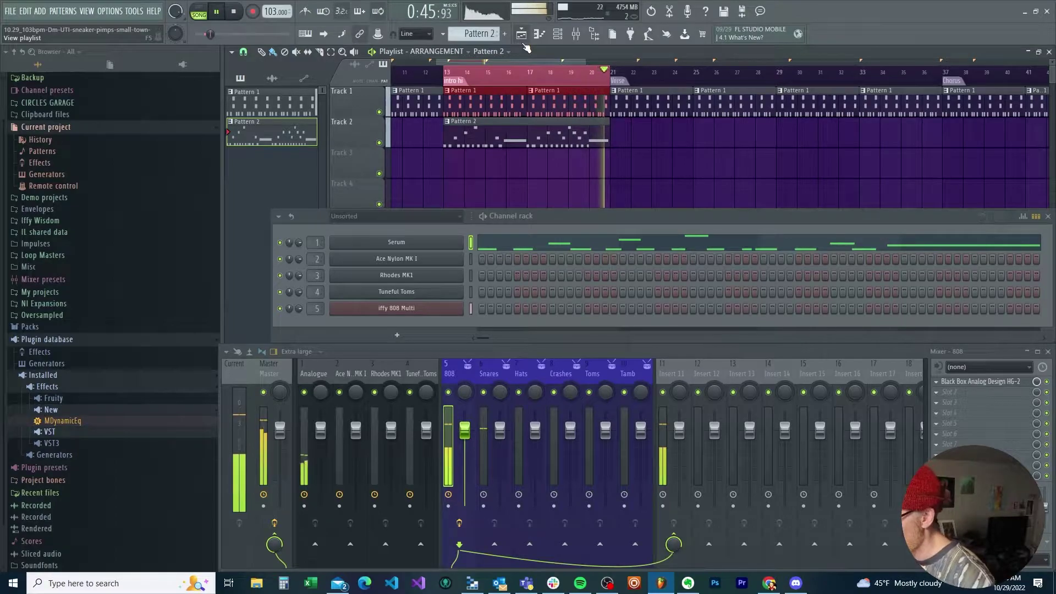
key(space)
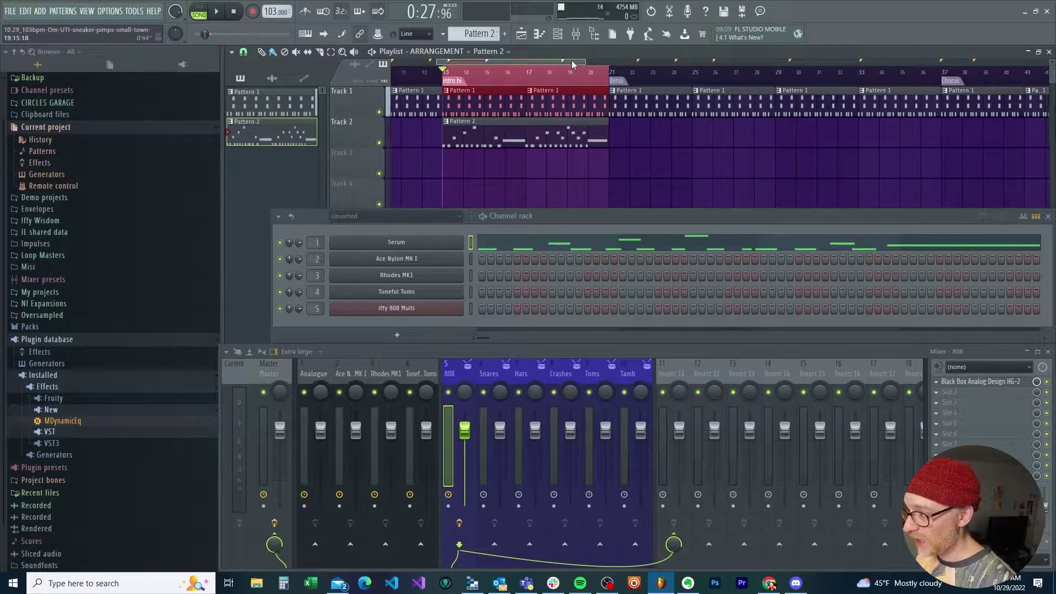
Select the Rhodes MK1 channel and check its FLEX preset in the Essential Pianos pack, closing the plugin window when done.
drag(572, 63, 415, 119)
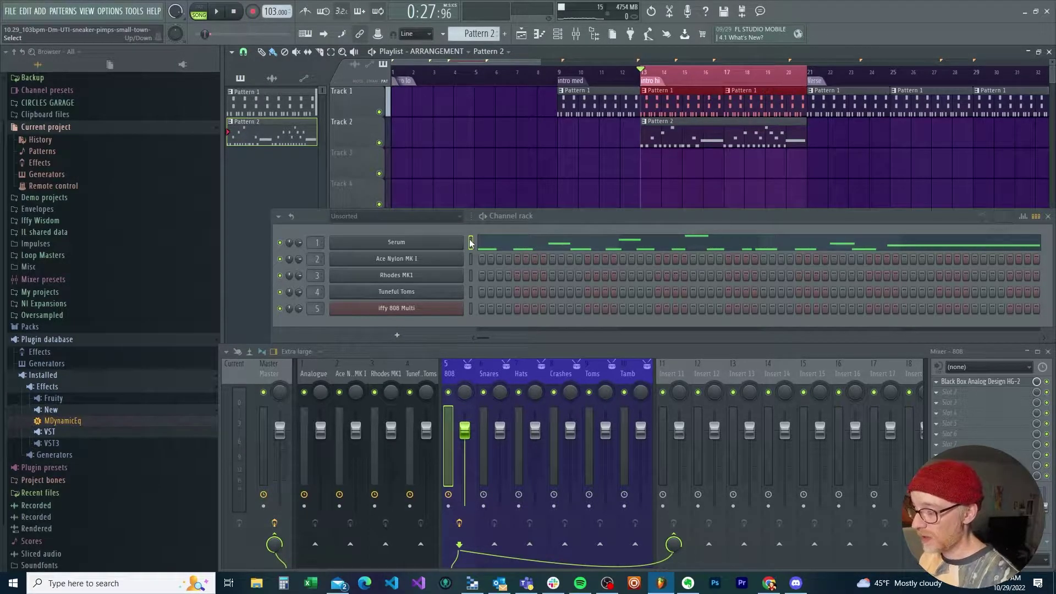
click(470, 276)
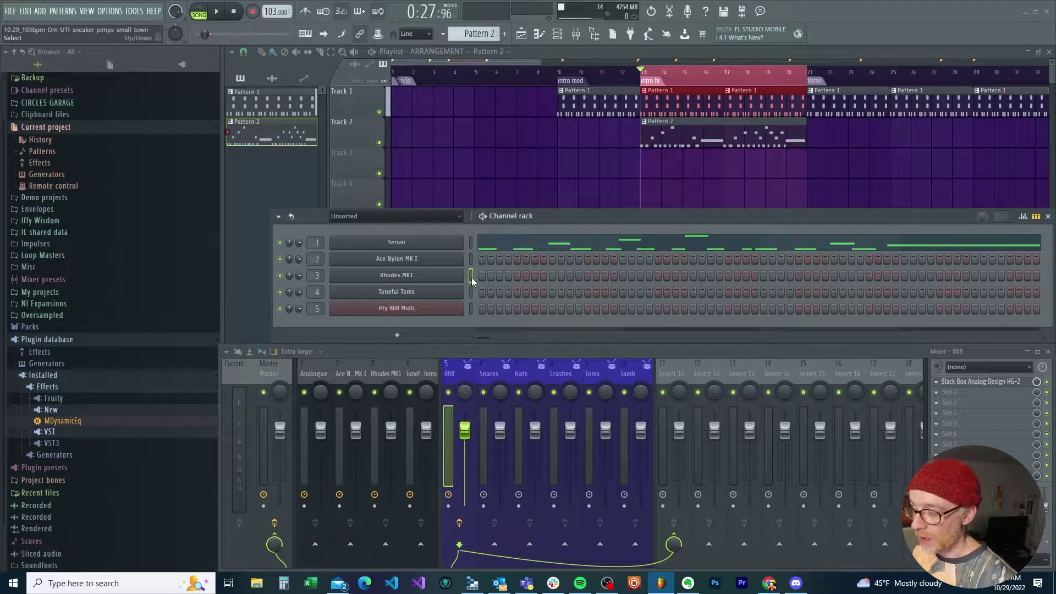
click(382, 274)
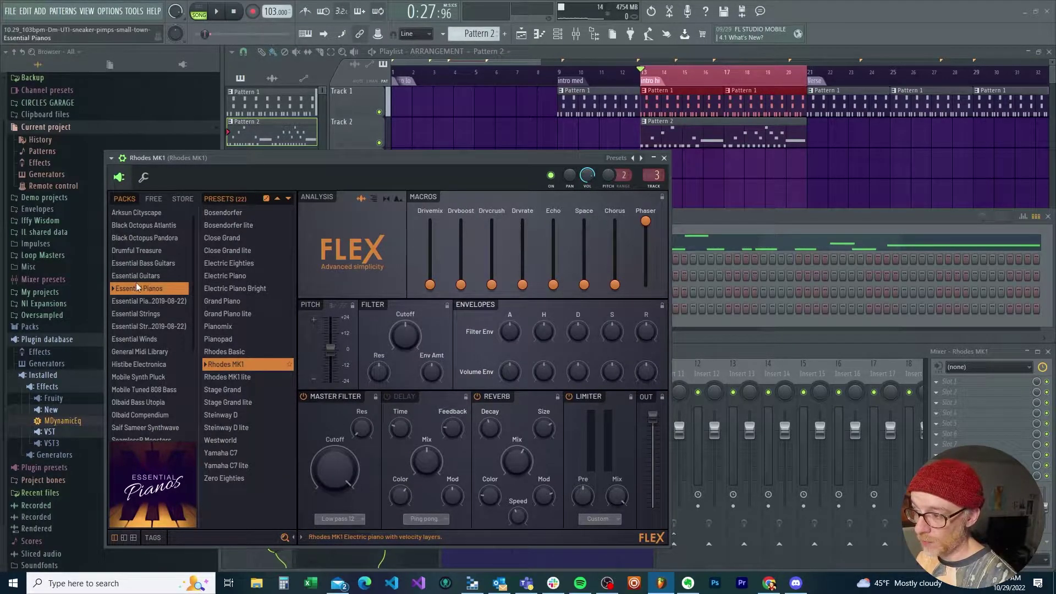
click(664, 158)
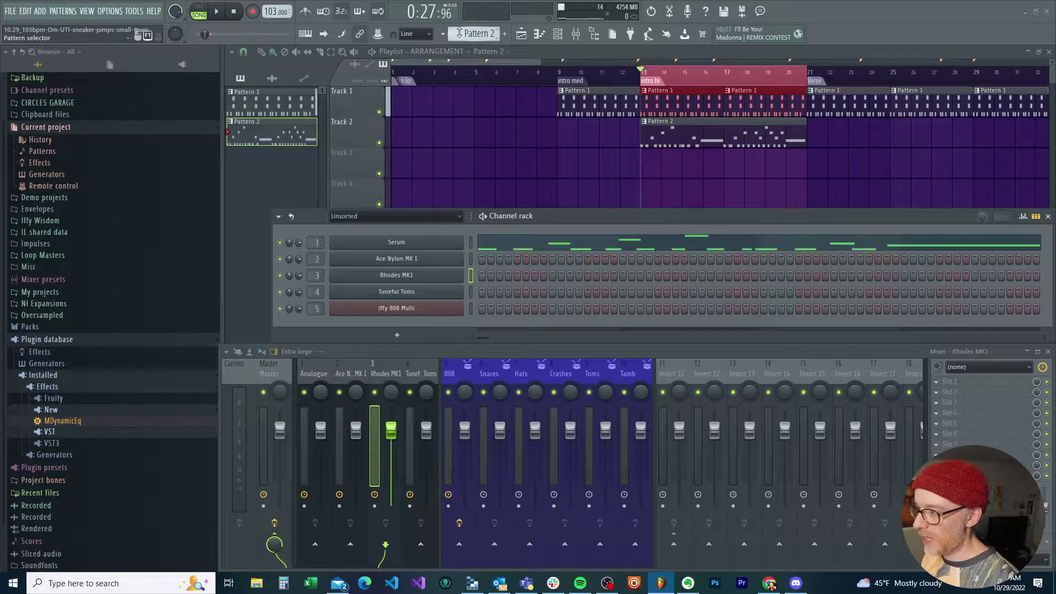
Create Pattern 3 and place its clip on Track 3, stretched from bar 1 to the intro med marker at bar 9.
scroll(459, 33, up, 1)
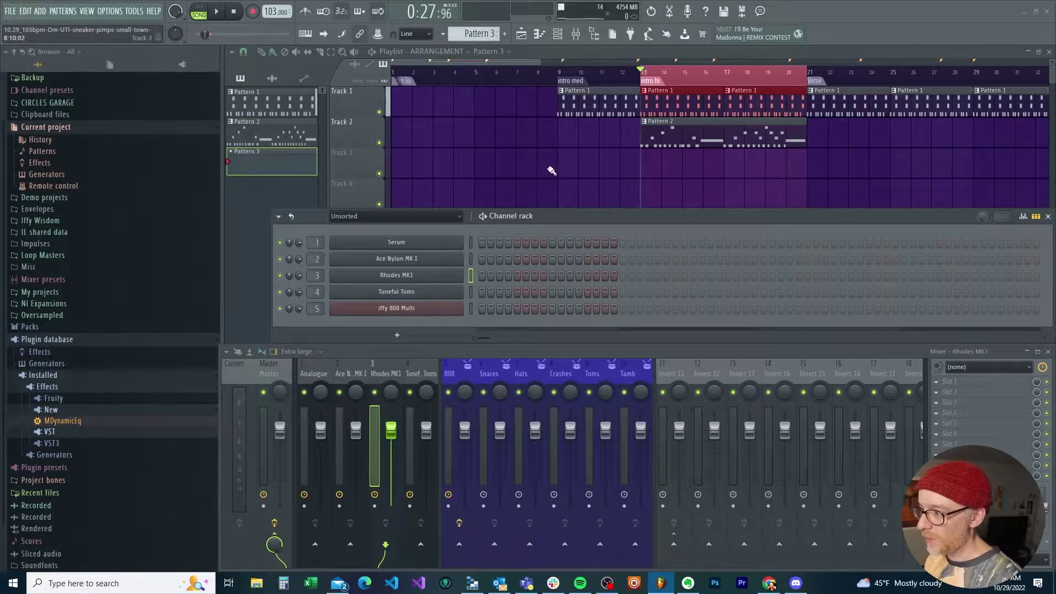
click(400, 168)
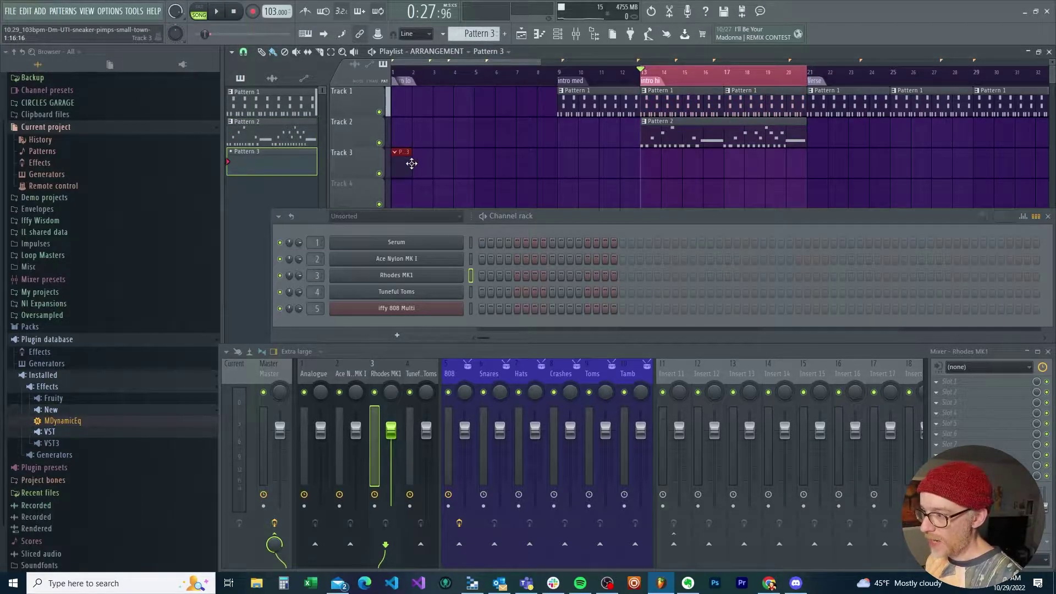
drag(409, 164, 554, 168)
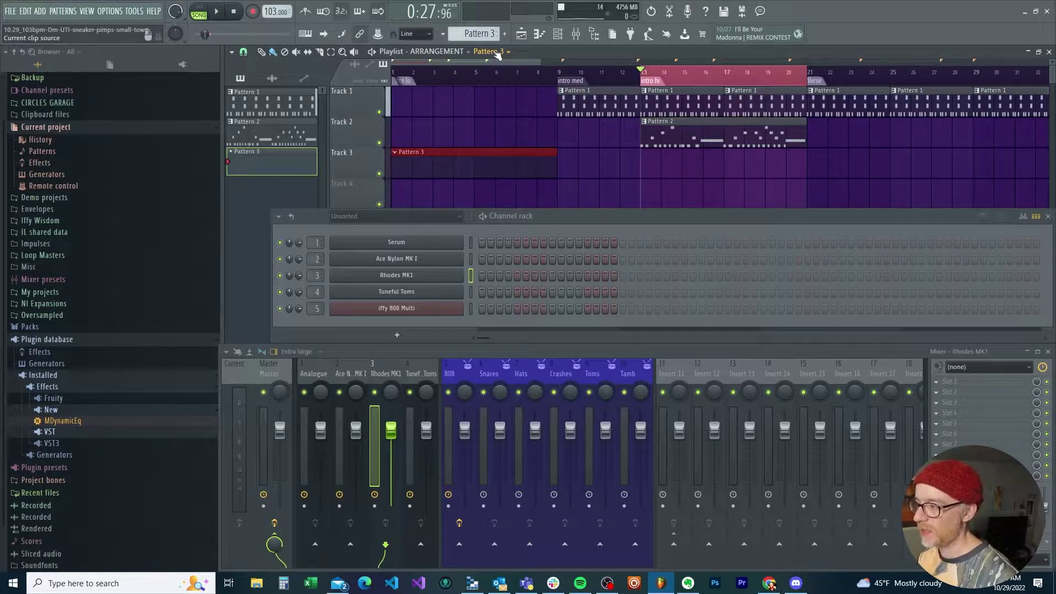
Switch to the Reference arrangement, select the opening intro section of Small Town Witch, and listen to its first bars repeatedly.
click(437, 51)
click(440, 81)
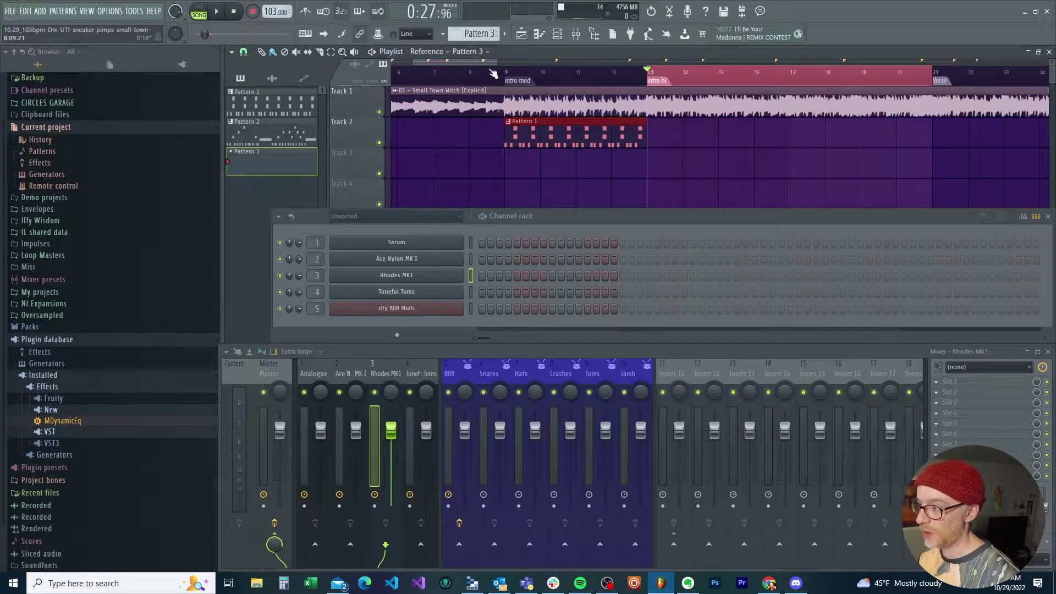
drag(504, 73, 286, 72)
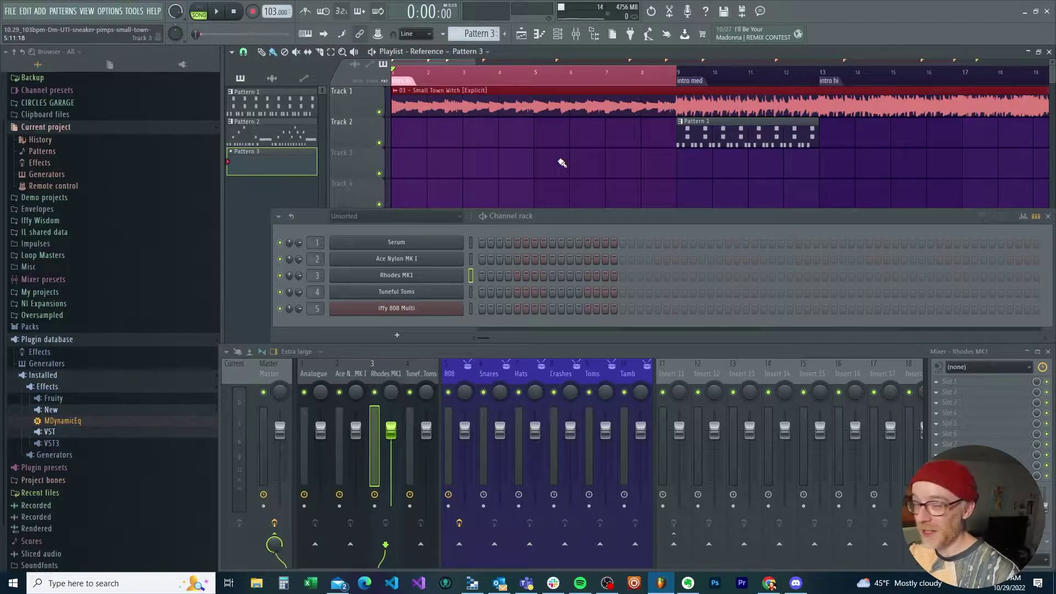
key(space)
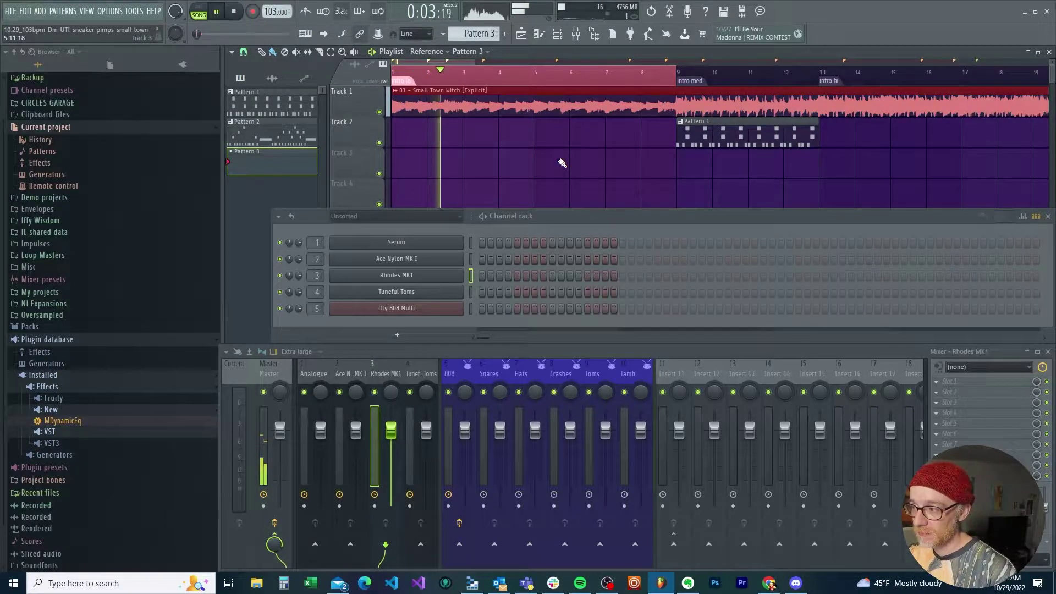
key(space)
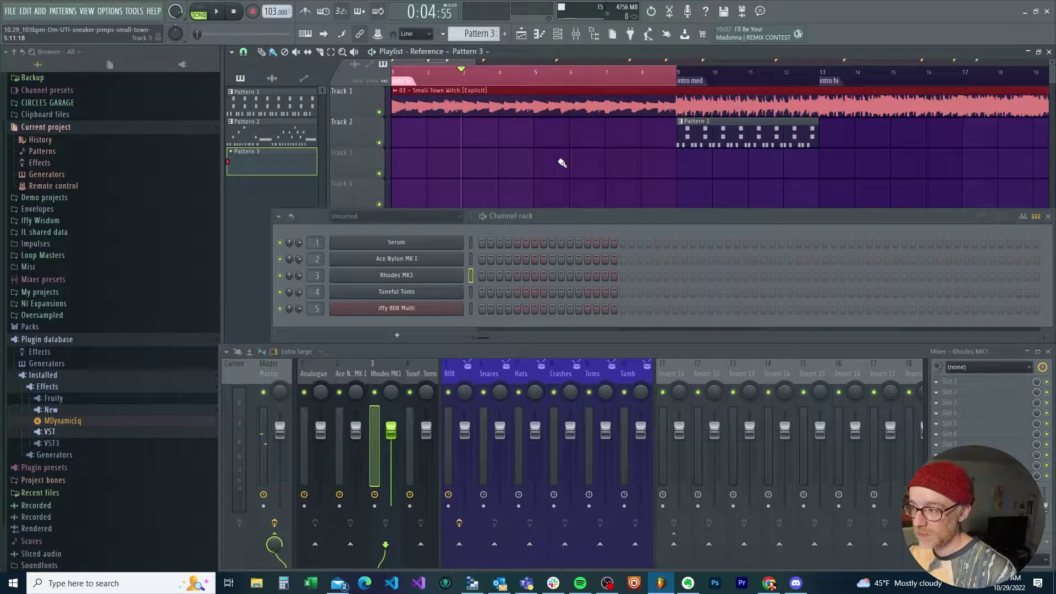
key(space)
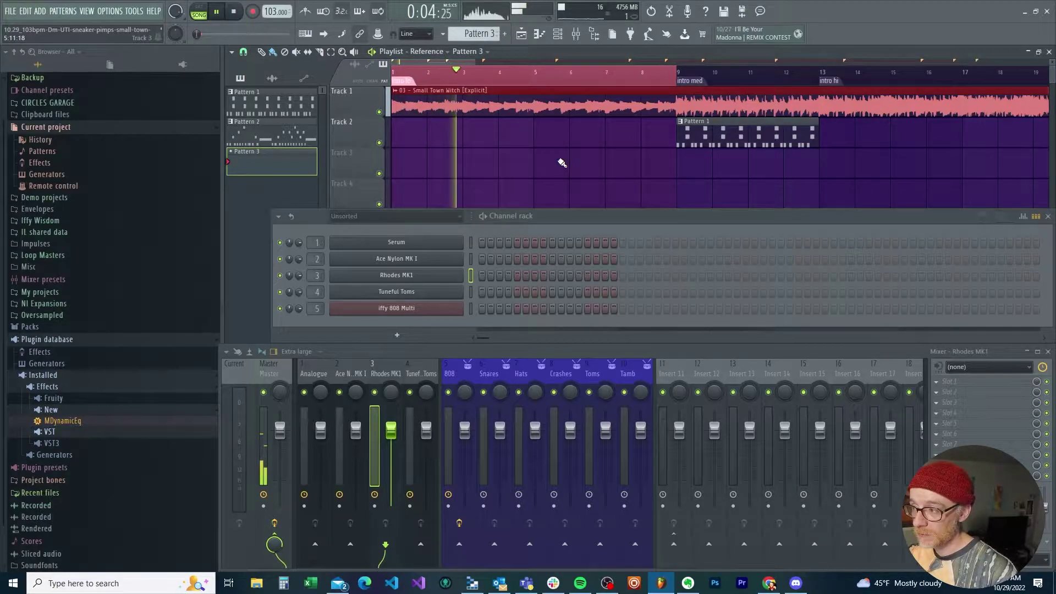
key(space)
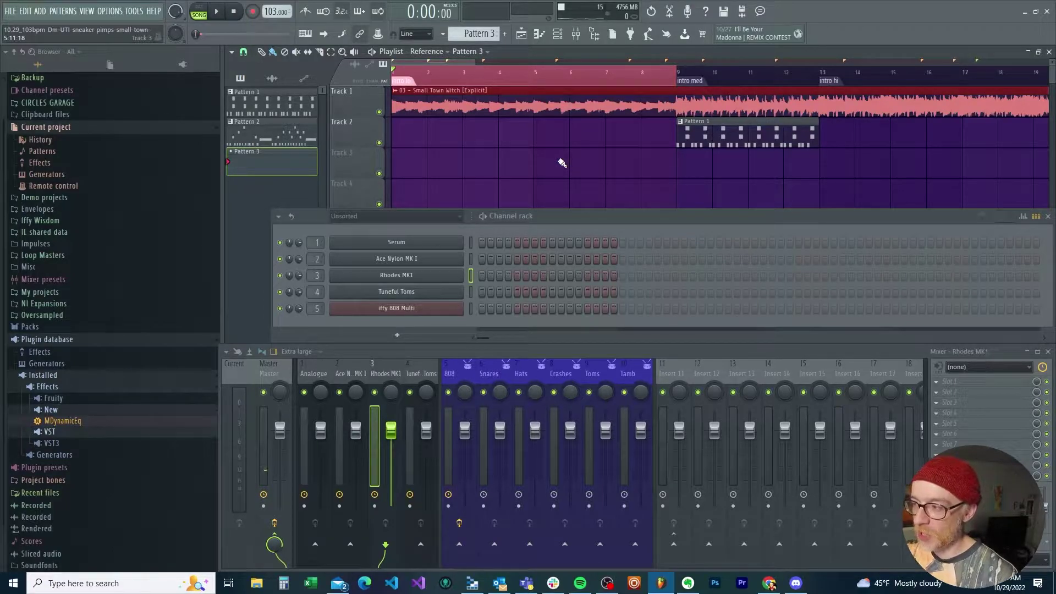
key(space)
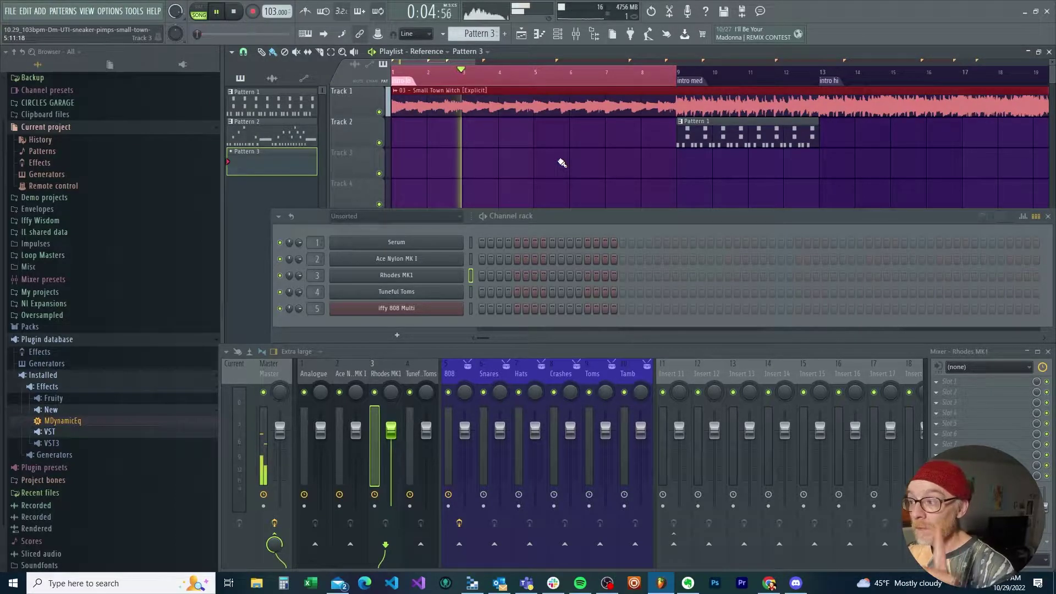
key(space)
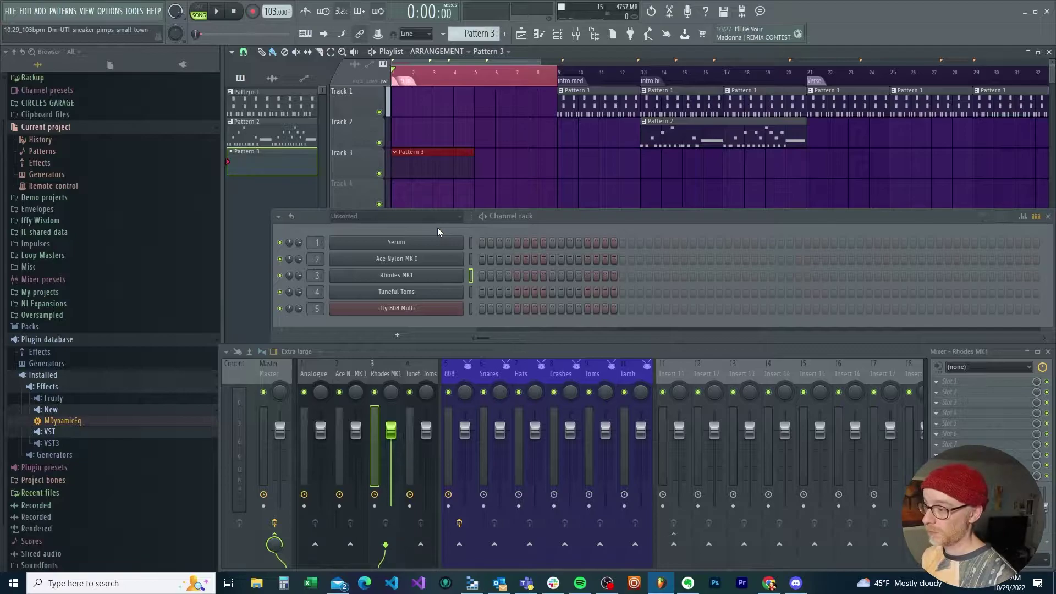
Open the empty Rhodes MK1 piano roll, close the channel rack, and look over the note range before returning to the playlist.
click(541, 34)
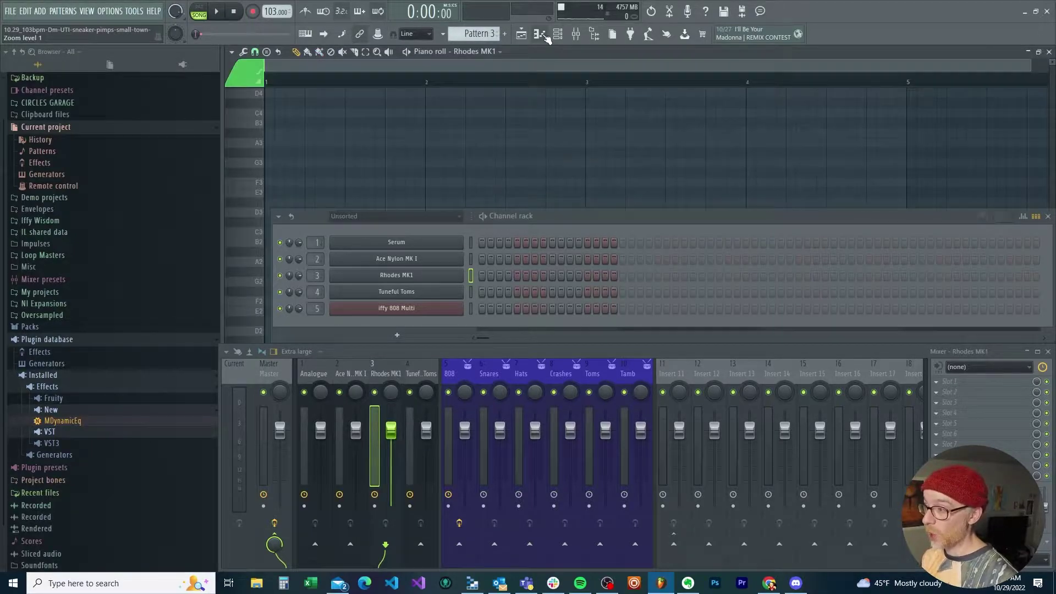
click(1047, 216)
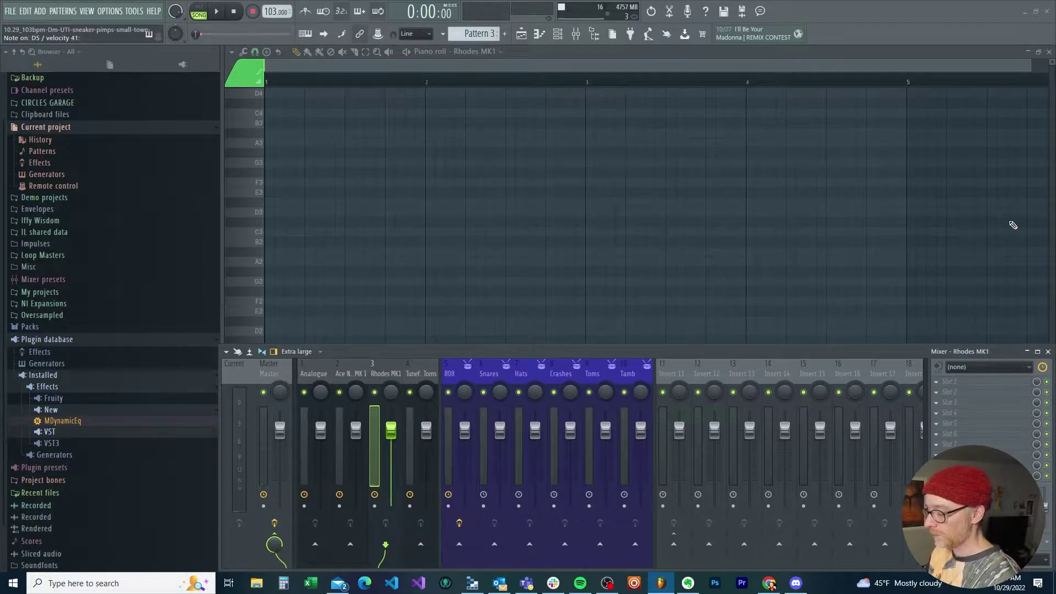
scroll(458, 224, up, 8)
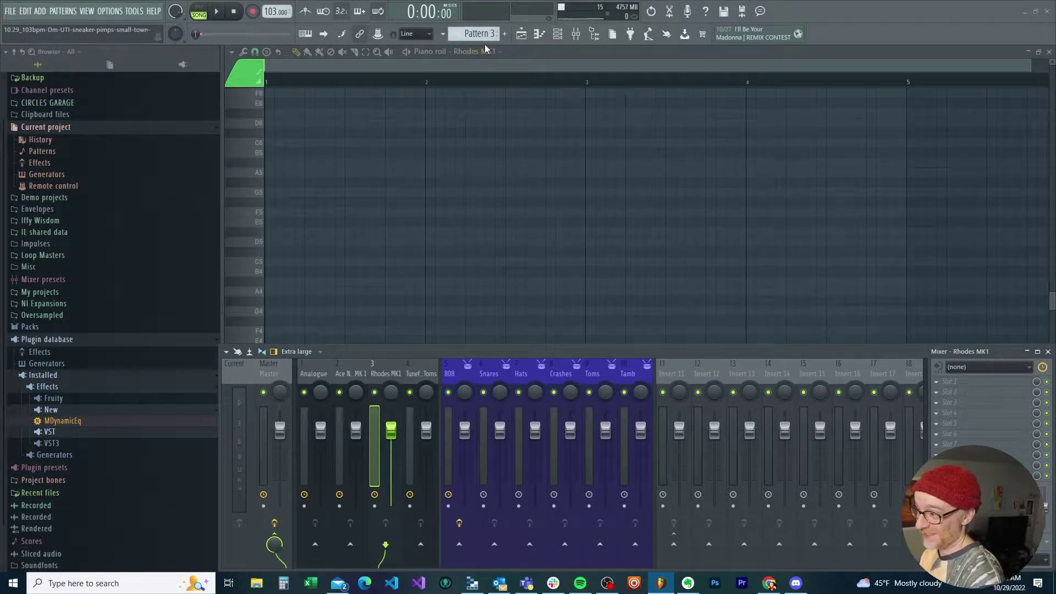
click(532, 44)
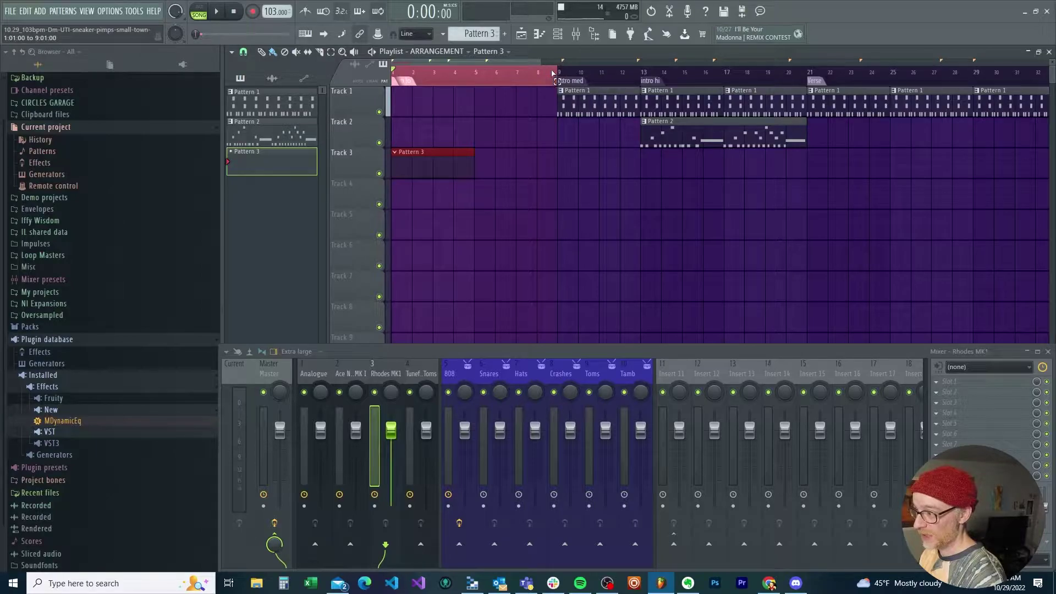
Shorten the loop selection to the first four bars, record a Rhodes MK1 part into Pattern 3, and stop playback.
drag(554, 73, 482, 78)
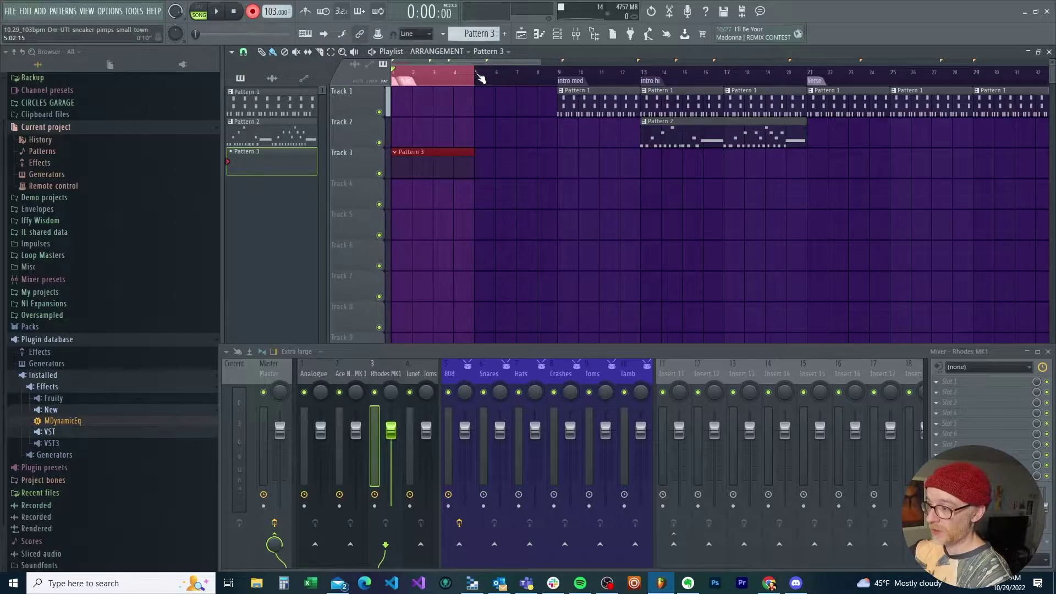
key(space)
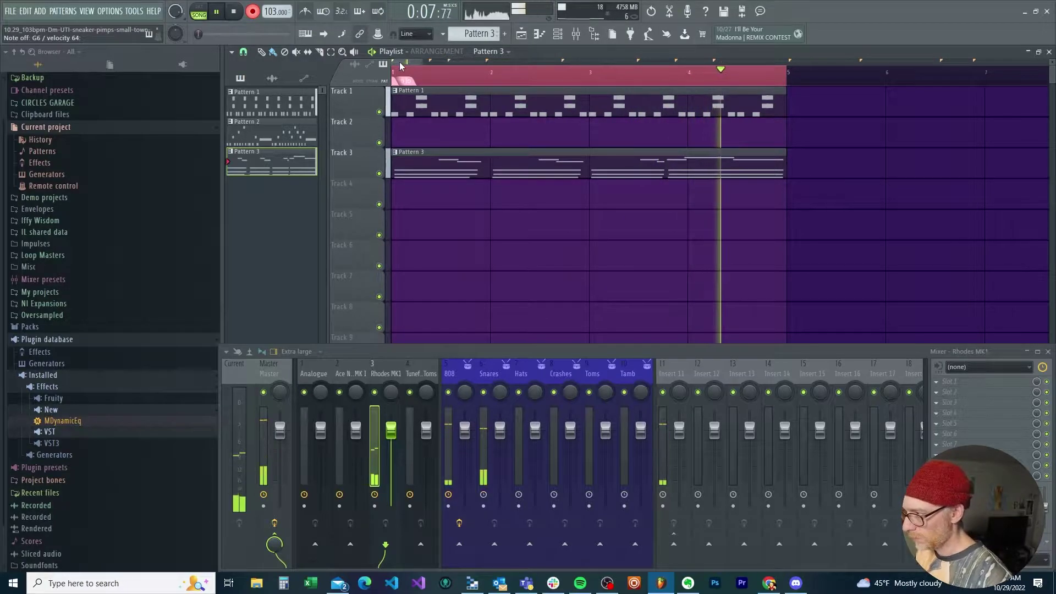
click(234, 12)
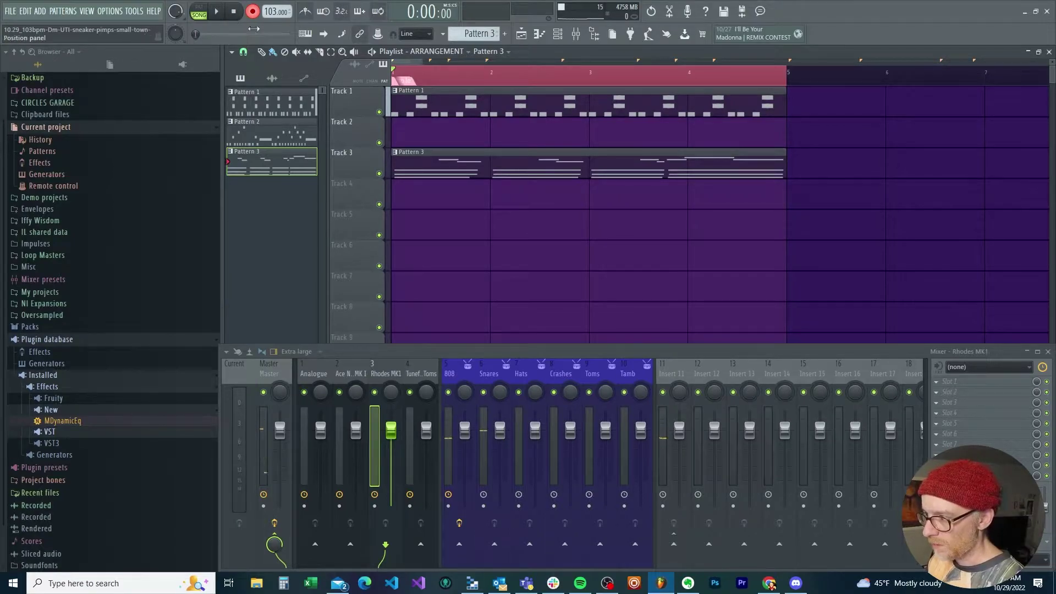
Slice the Pattern 3 clip down to its middle two bars and repeat it along Track 4 from bar 1 to the verse.
click(495, 177)
click(691, 168)
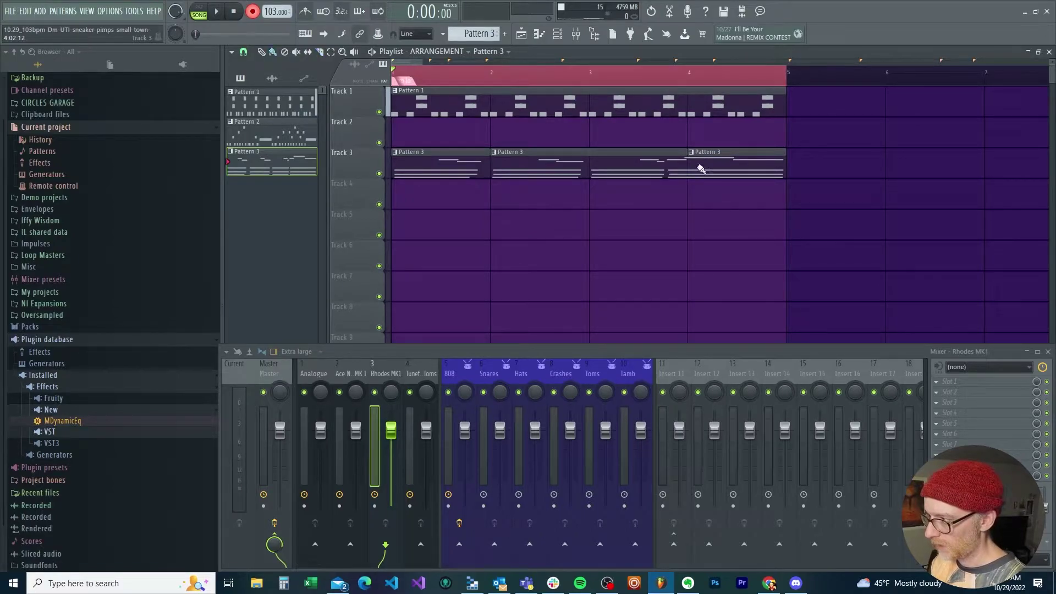
right_click(701, 169)
right_click(472, 163)
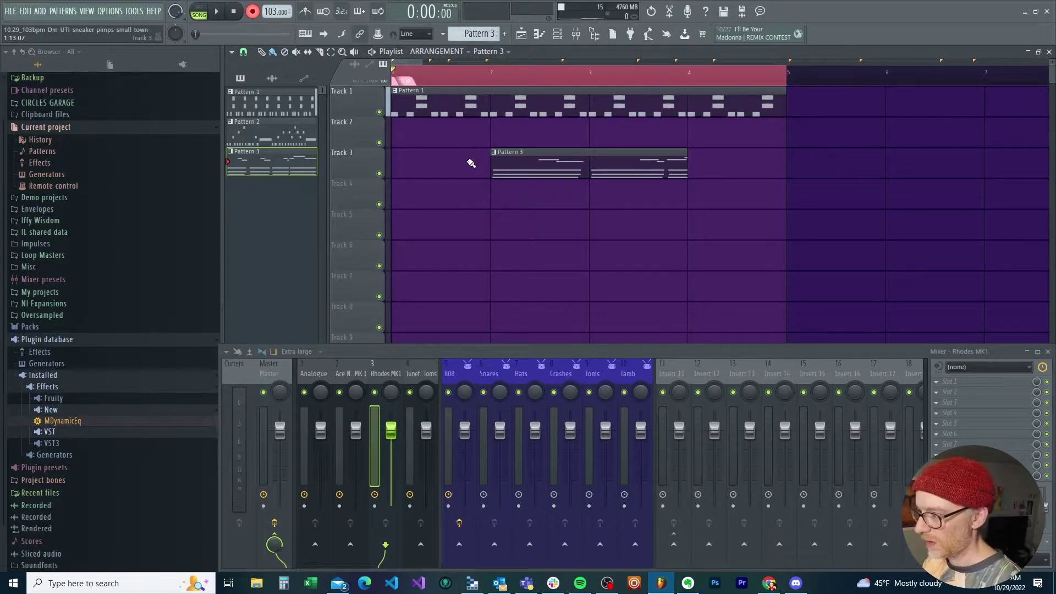
drag(550, 172, 637, 133)
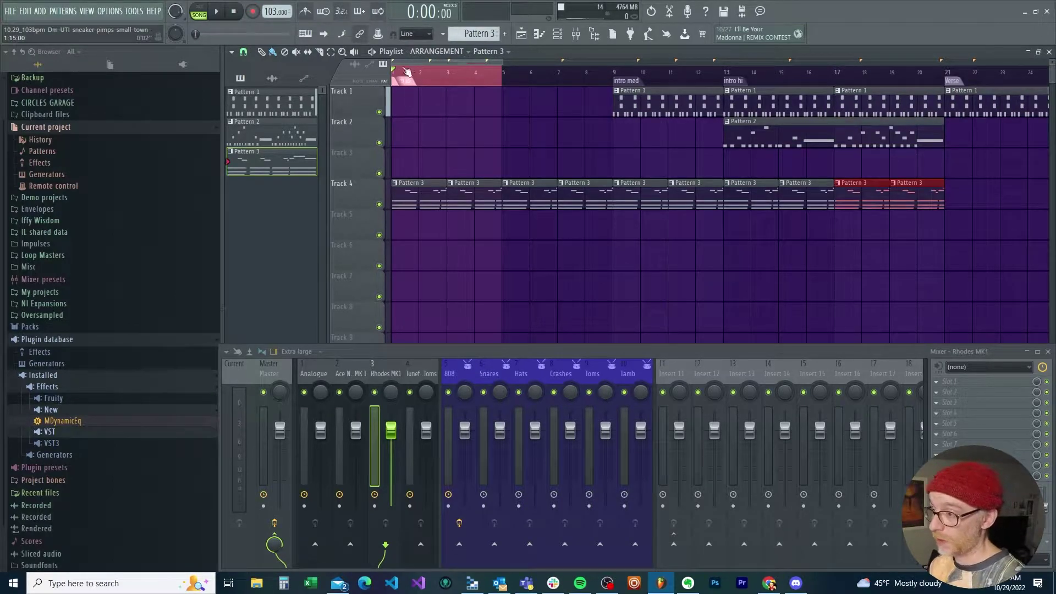
Clear the loop selection, play the song from the start, and copy the Pattern 2 bass clip into the verse at bars 21 and 29.
click(397, 76)
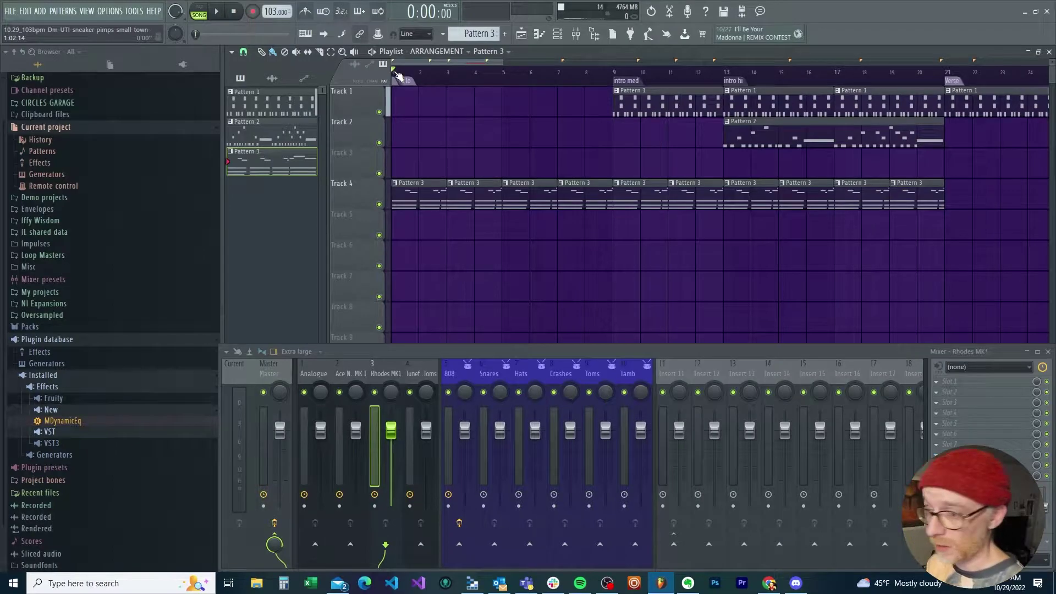
key(space)
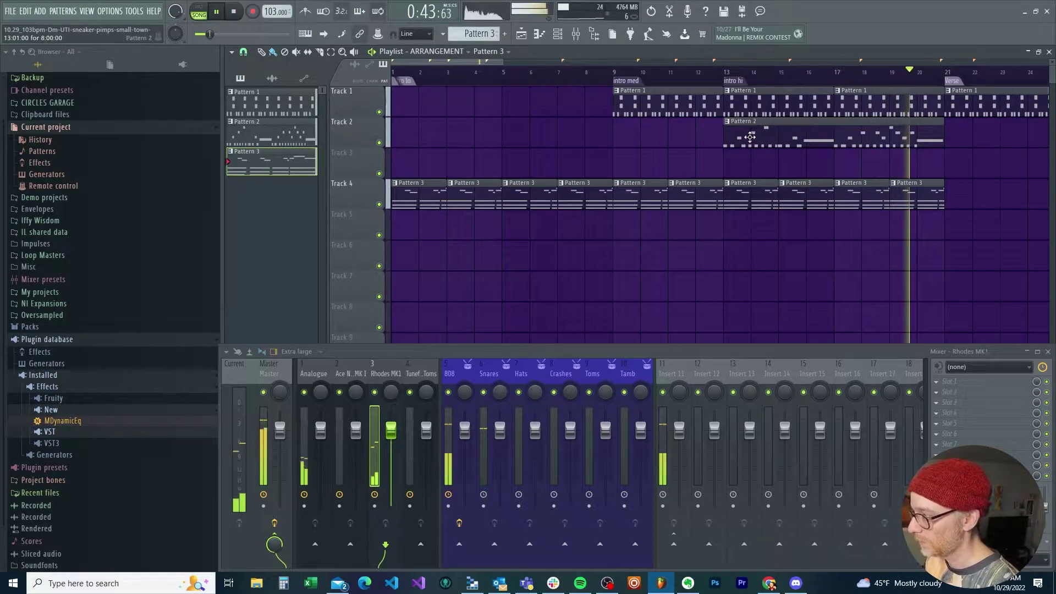
drag(750, 137, 971, 139)
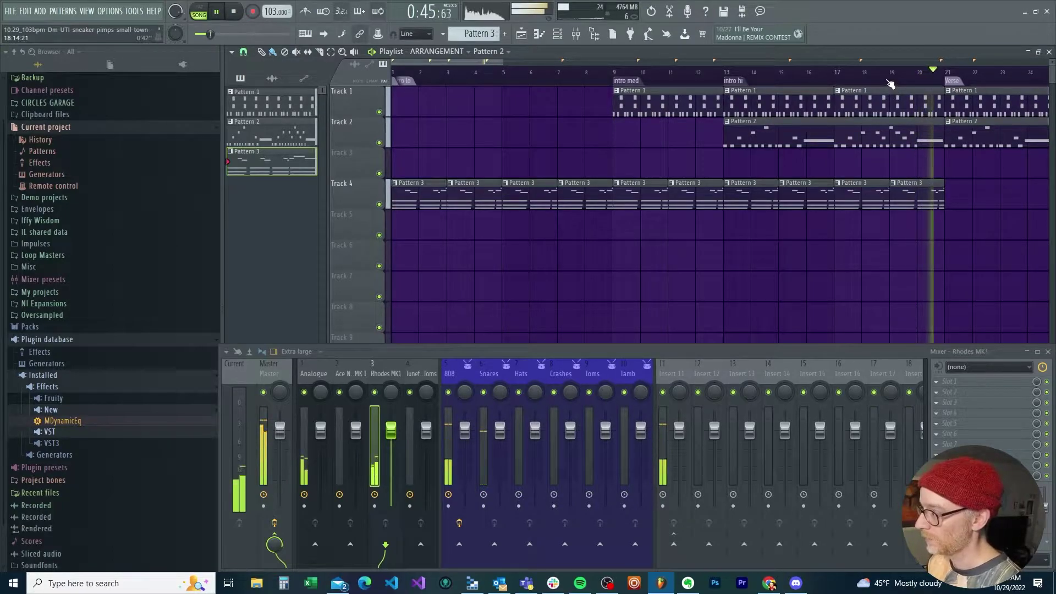
scroll(891, 84, down, 3)
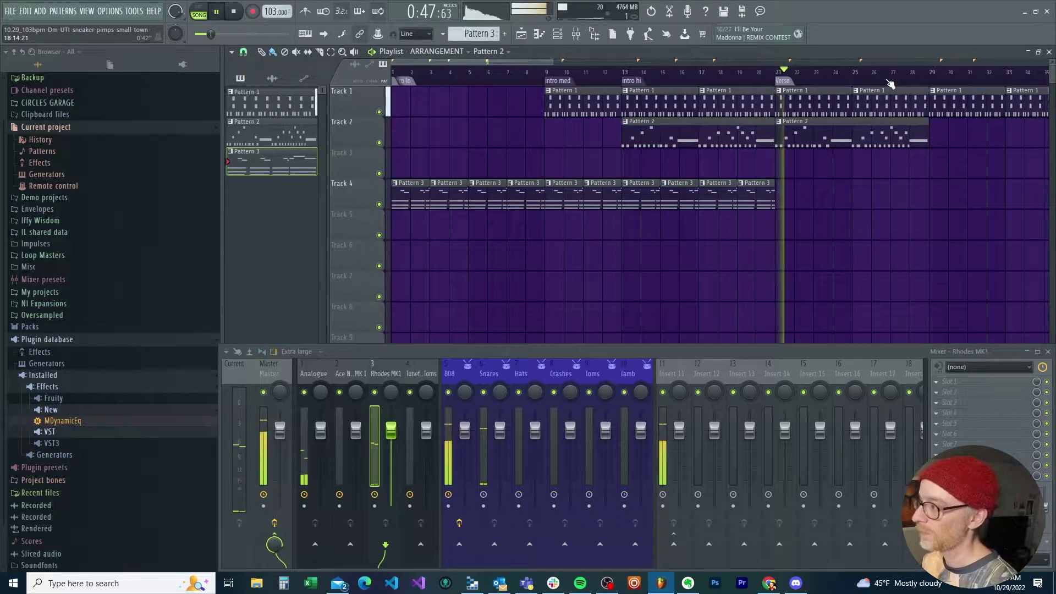
drag(811, 123, 965, 123)
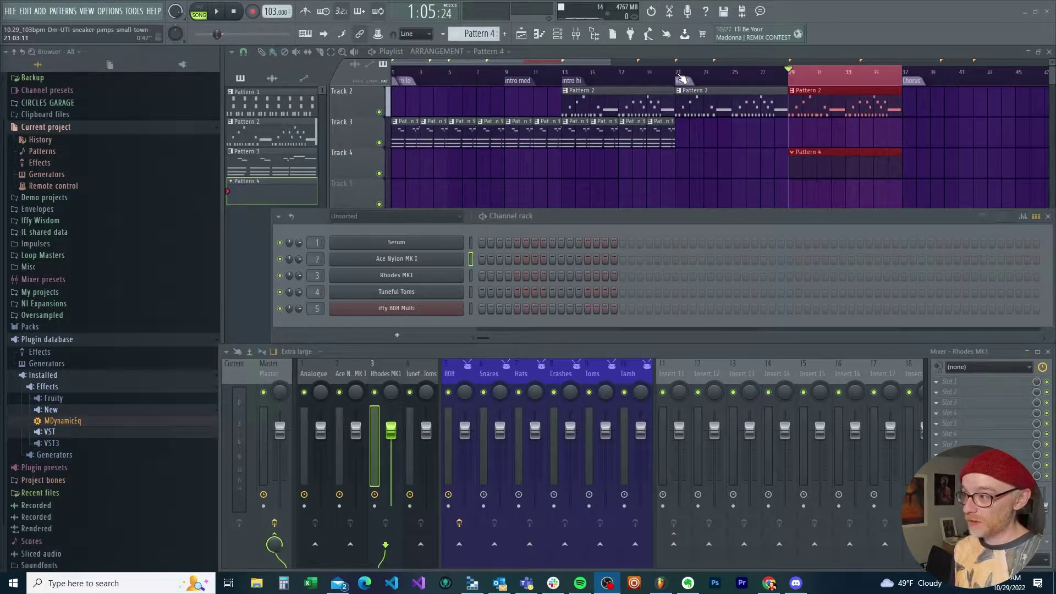
Select the verse section and load Riffer from the installed plugins to generate a 64-step D minor riff for Pattern 4.
click(682, 78)
scroll(746, 127, up, 1)
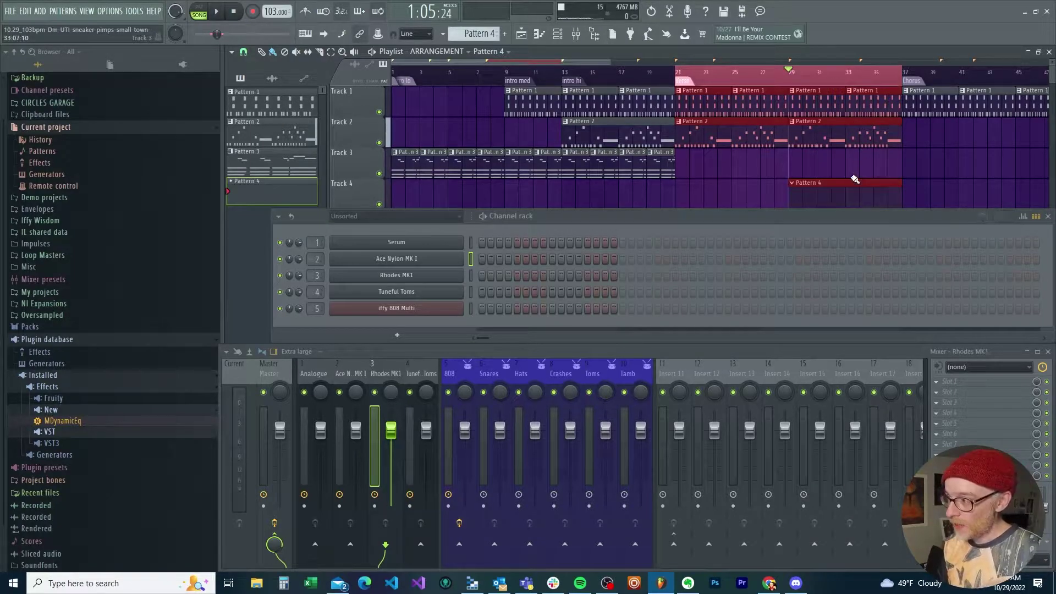
scroll(100, 329, down, 1)
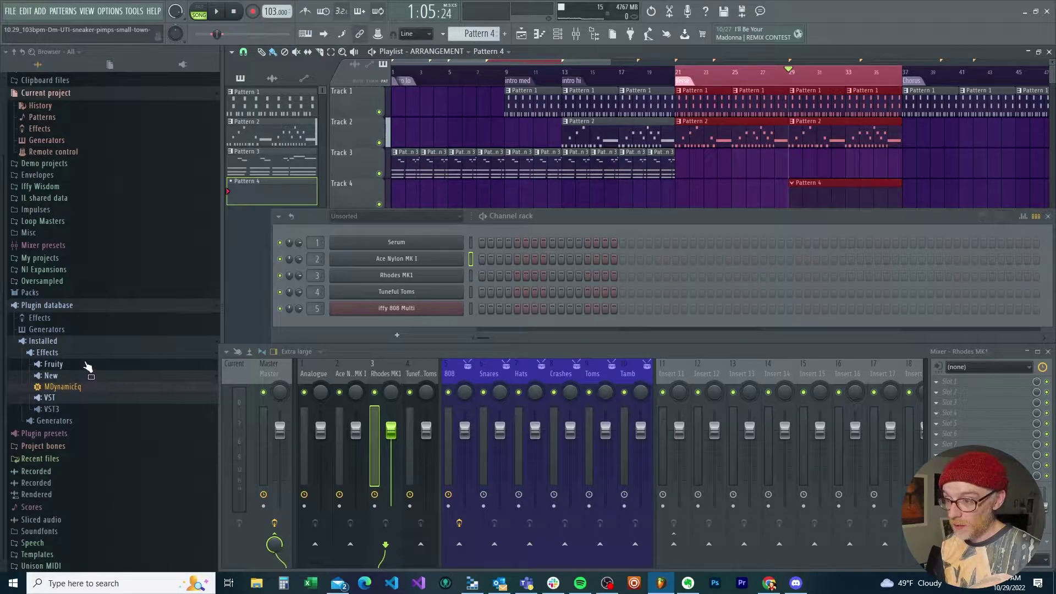
click(55, 342)
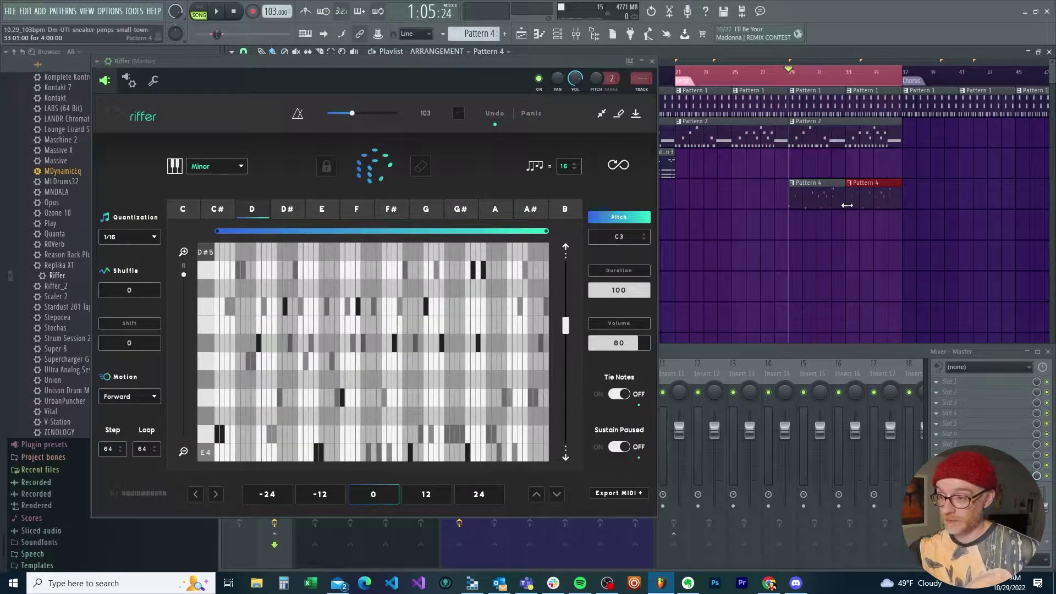
Audition the Riffer melody over the second half of the verse, stop playback, and close the Riffer window.
key(space)
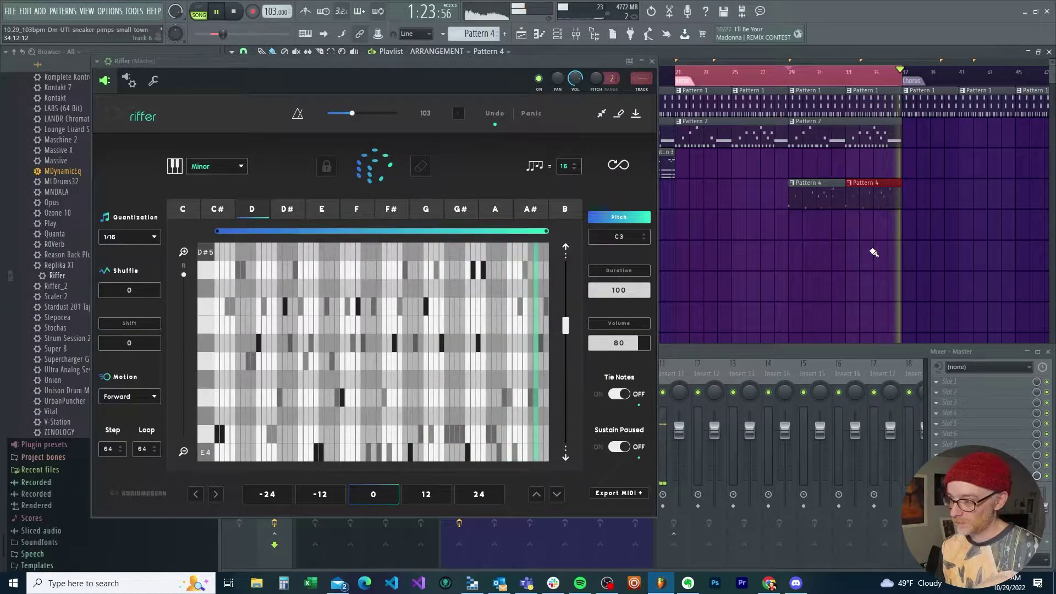
key(space)
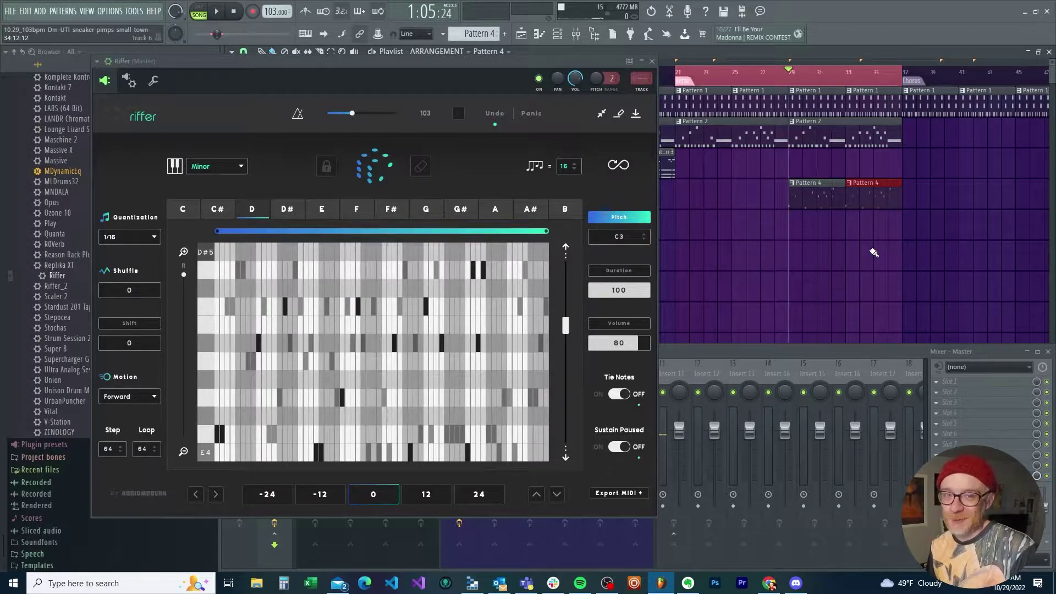
click(652, 61)
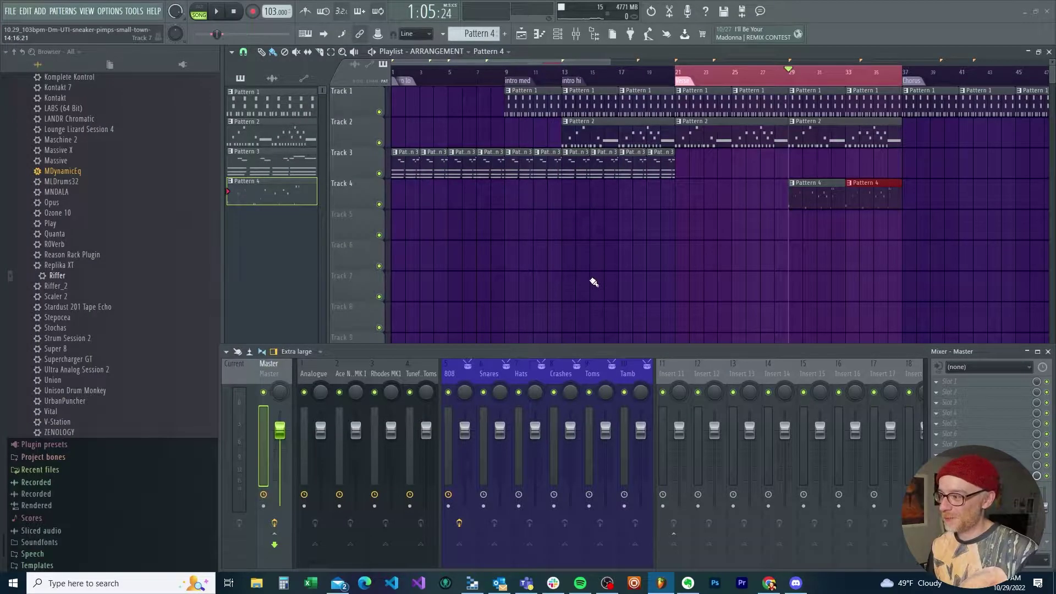
Delete the second Pattern 4 clip on Track 4 and open the remaining clip's Riffer notes in the piano roll.
right_click(853, 205)
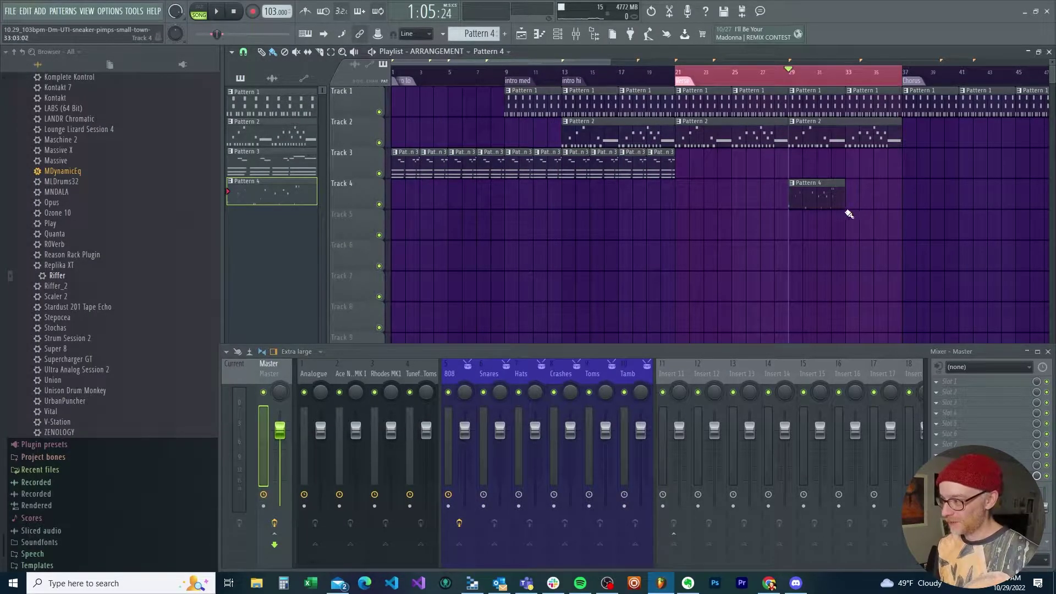
double_click(814, 206)
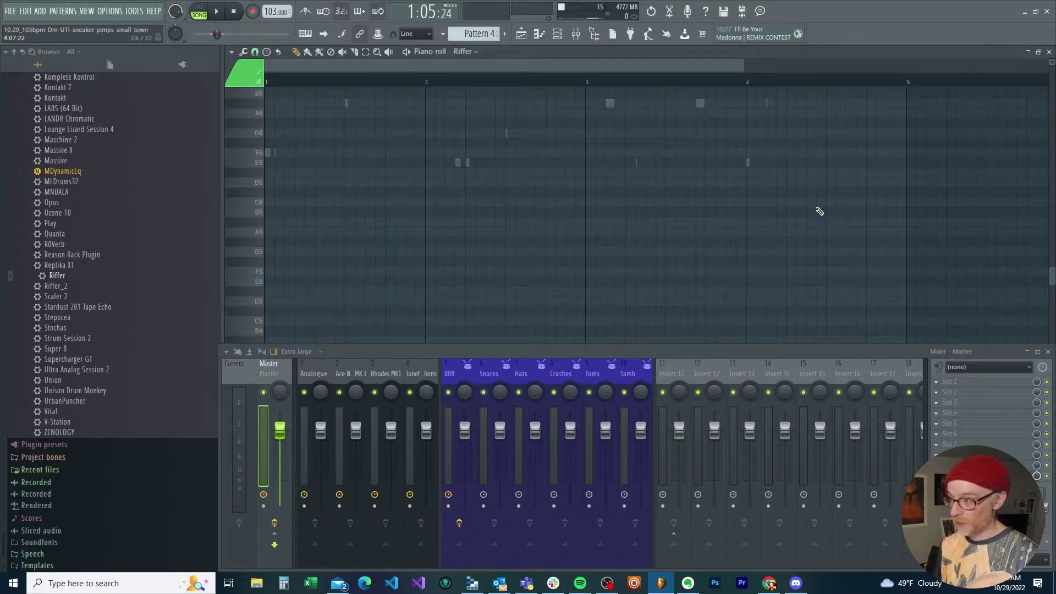
scroll(551, 295, up, 3)
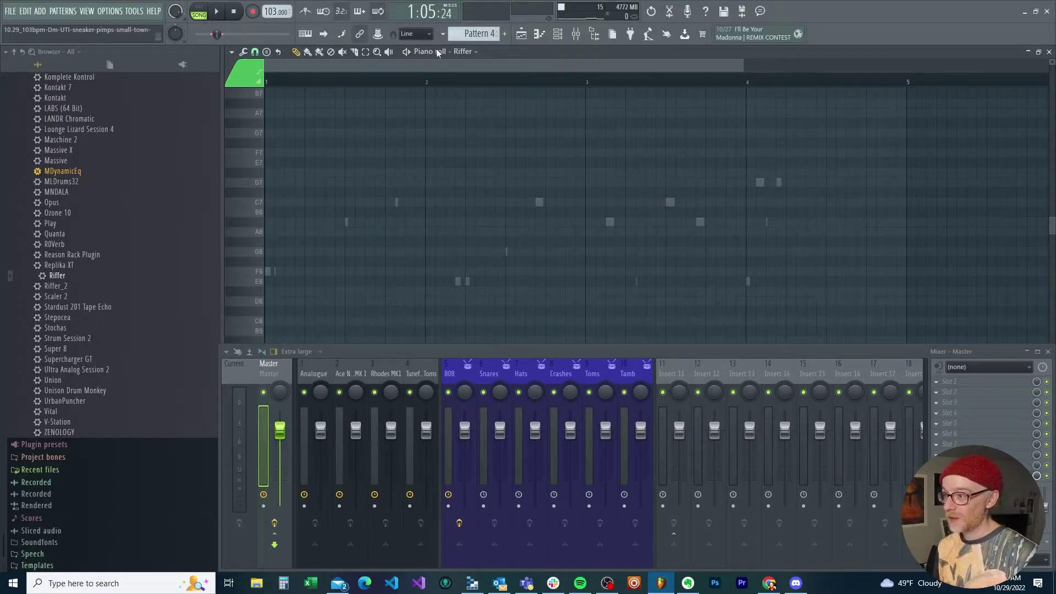
Show the Ace Nylon MK I notes of Pattern 4 in the piano roll and close the mixer.
click(464, 52)
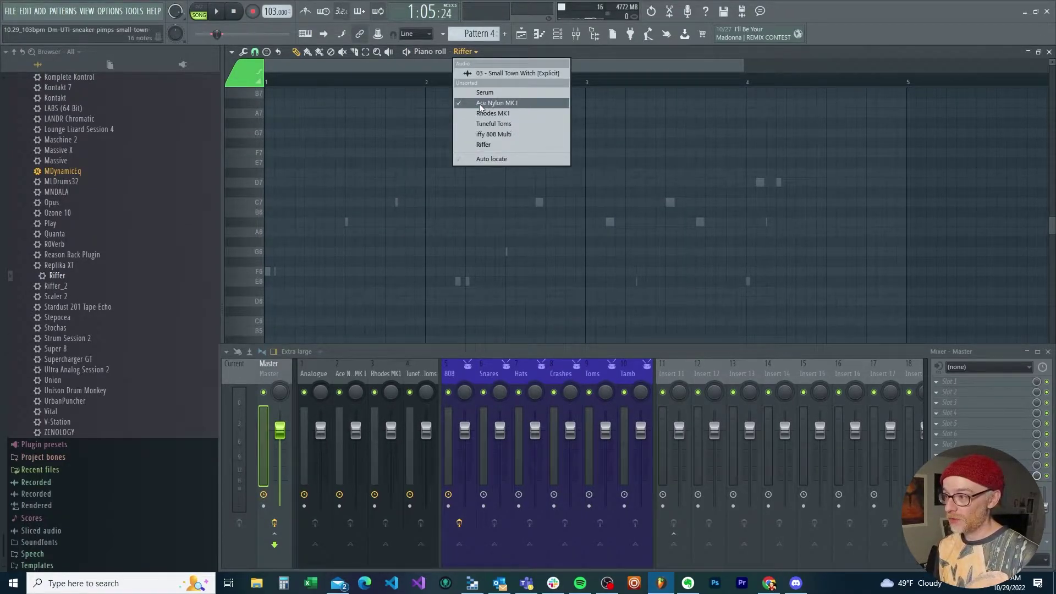
click(481, 109)
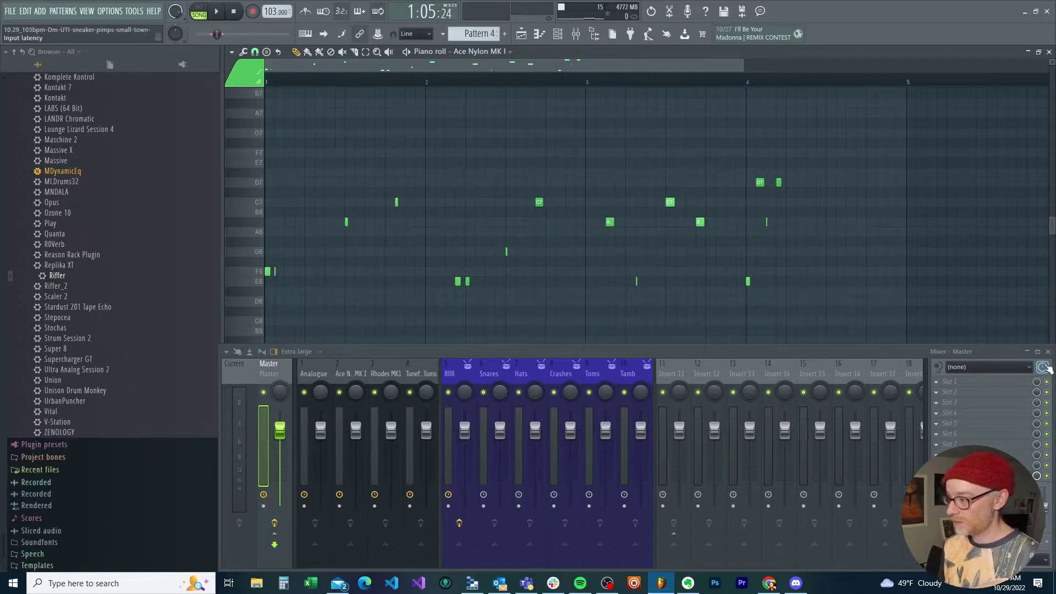
click(1048, 352)
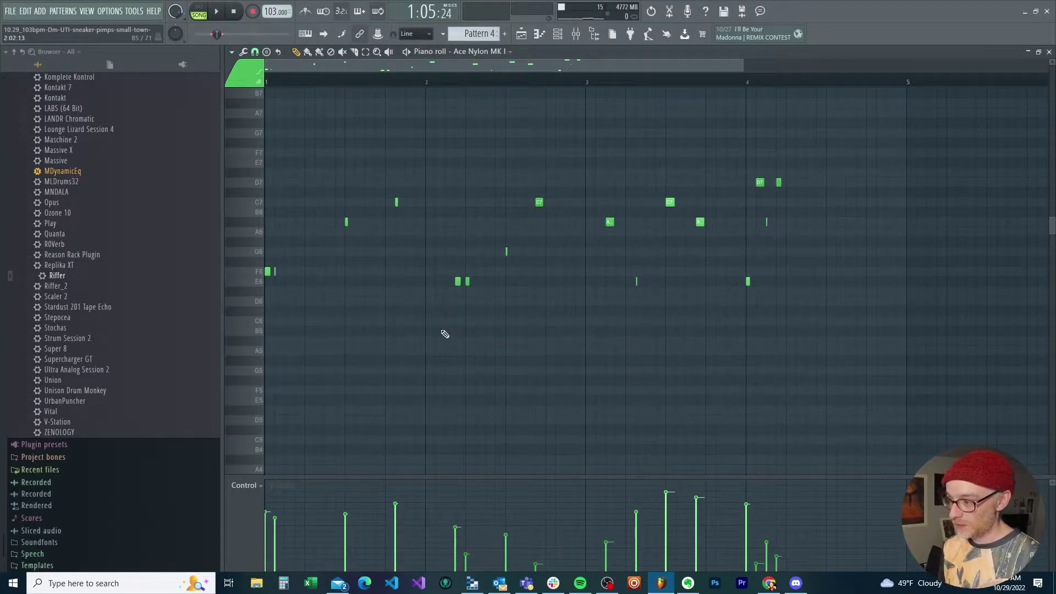
Audition the start of the nylon riff, stop playback, and lengthen the short second F6 note in bar 1.
key(space)
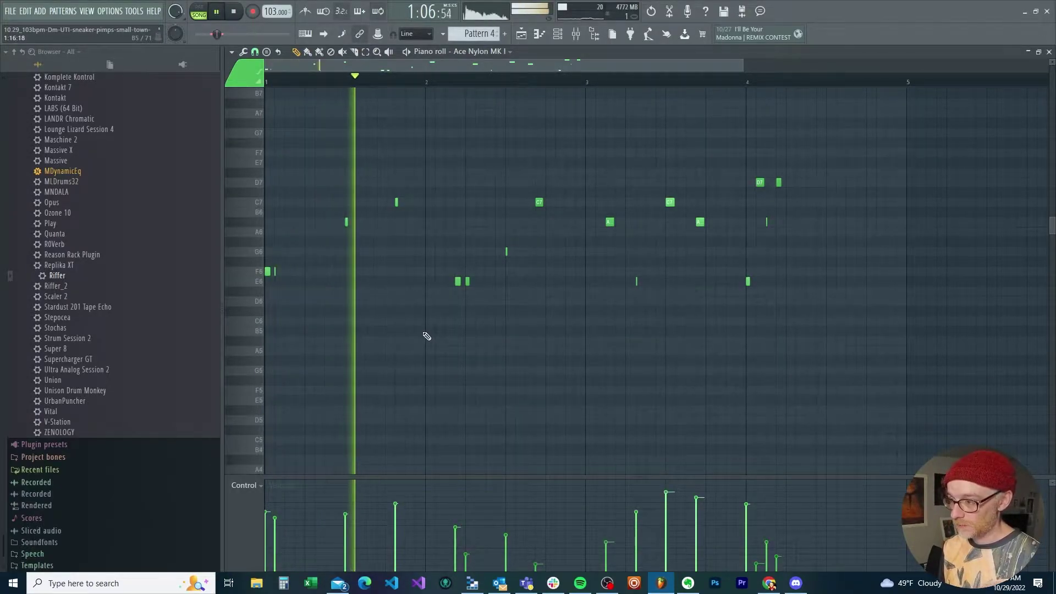
key(space)
key(space)
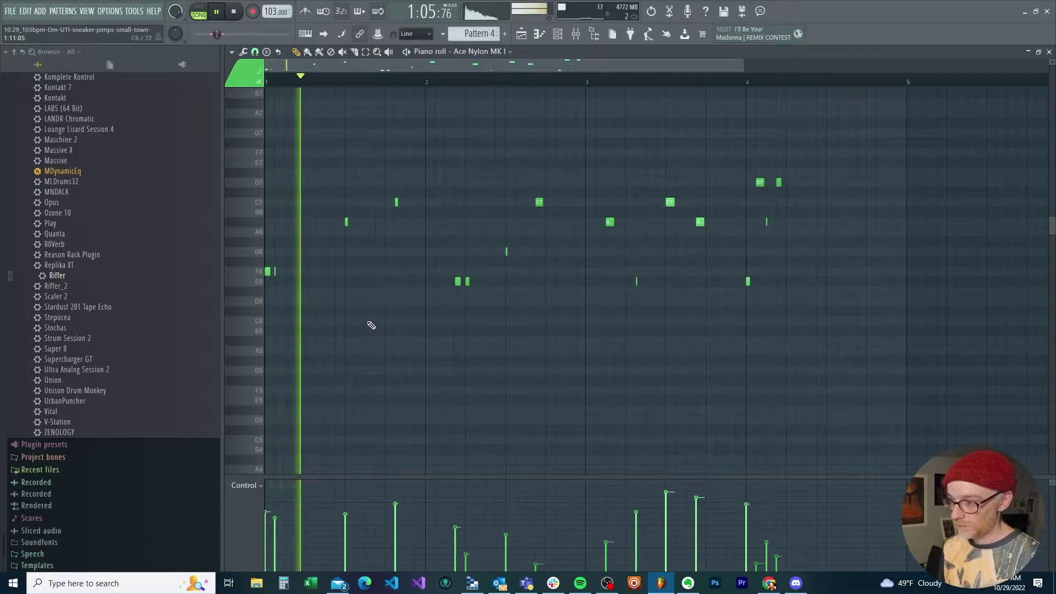
key(space)
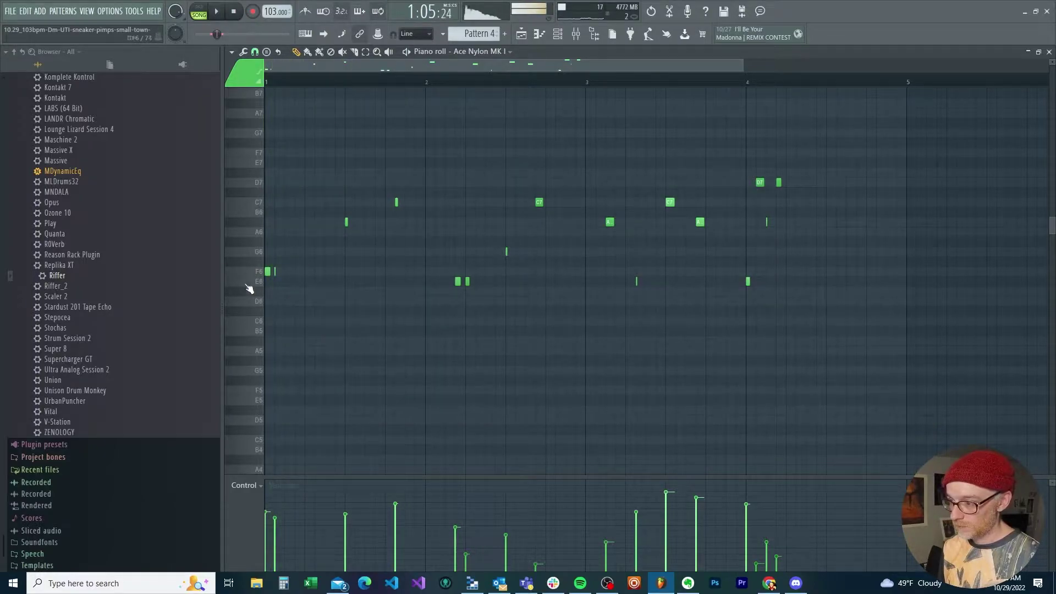
click(275, 273)
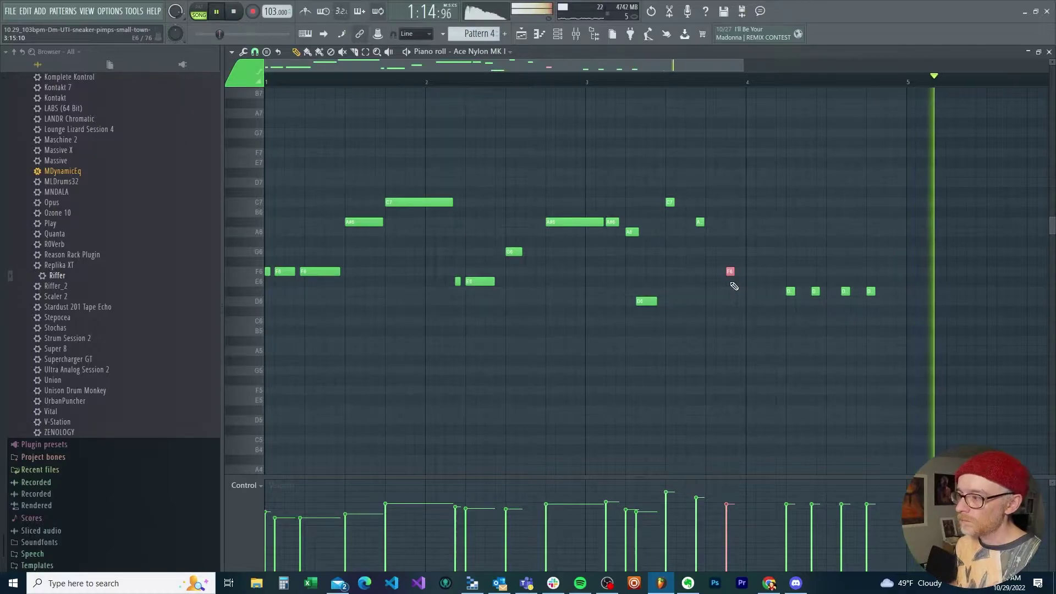
Return to the arrangement, stop playback, and copy the Pattern 4 clip on Track 4 into the second verse at bar 77.
key(F5)
key(space)
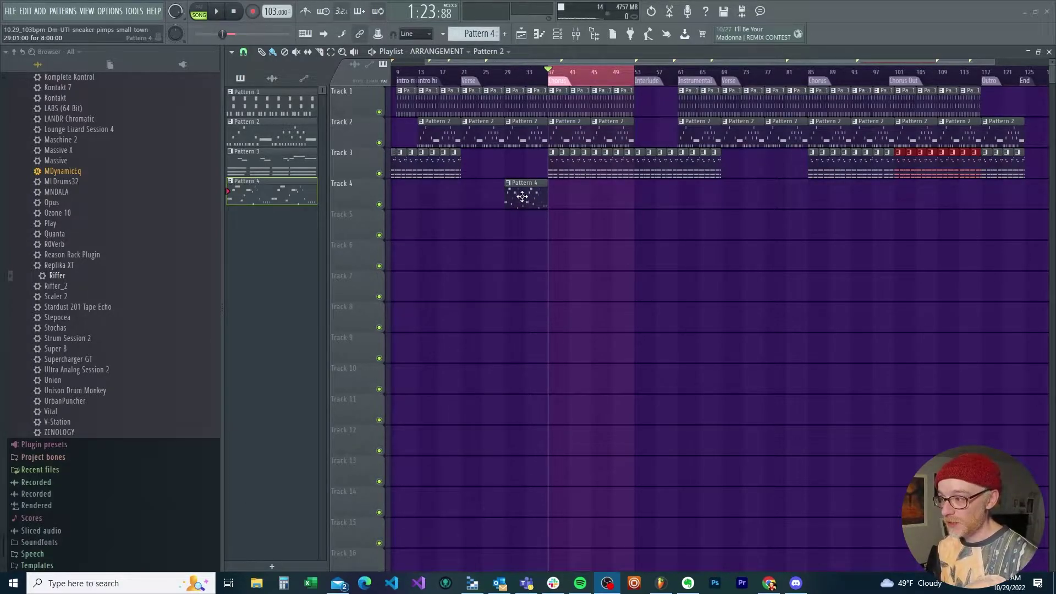
drag(529, 196, 780, 211)
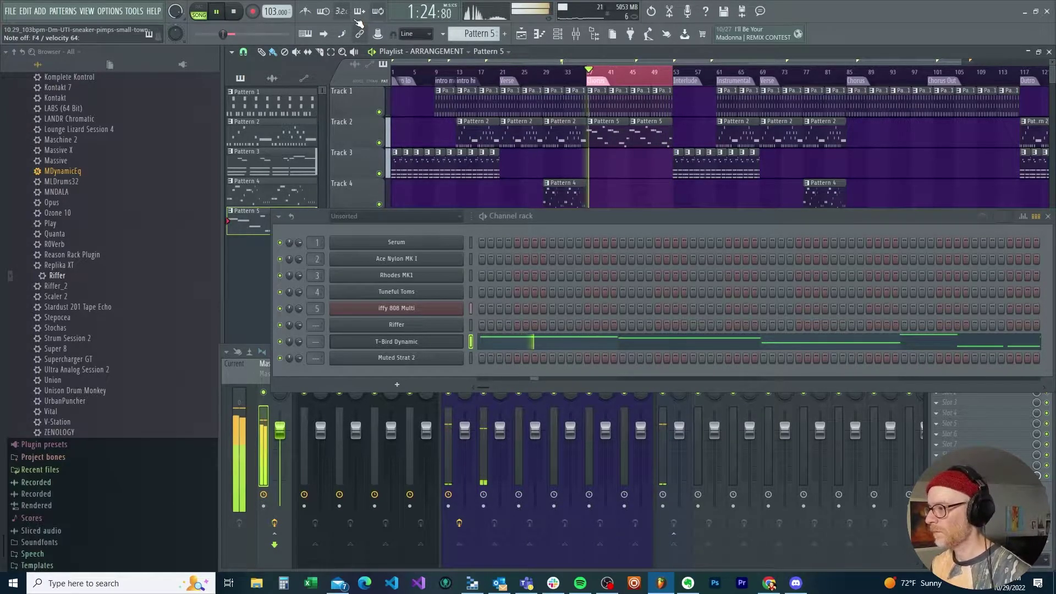
Stop playback, return from the T-Bird Dynamic piano roll to the arrangement, and audition the song from bar 25 into the chorus.
key(space)
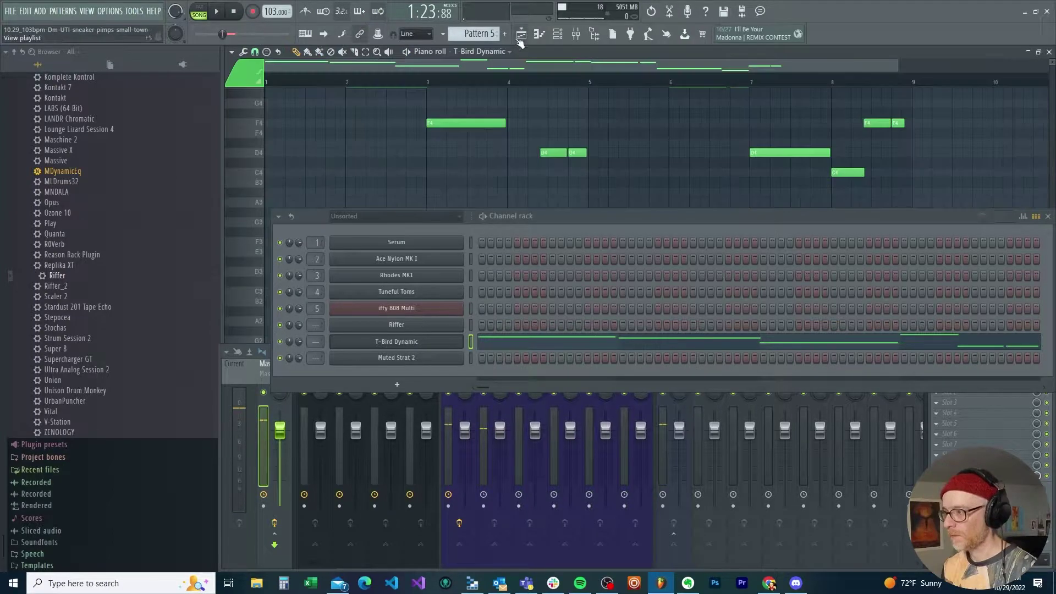
key(F7)
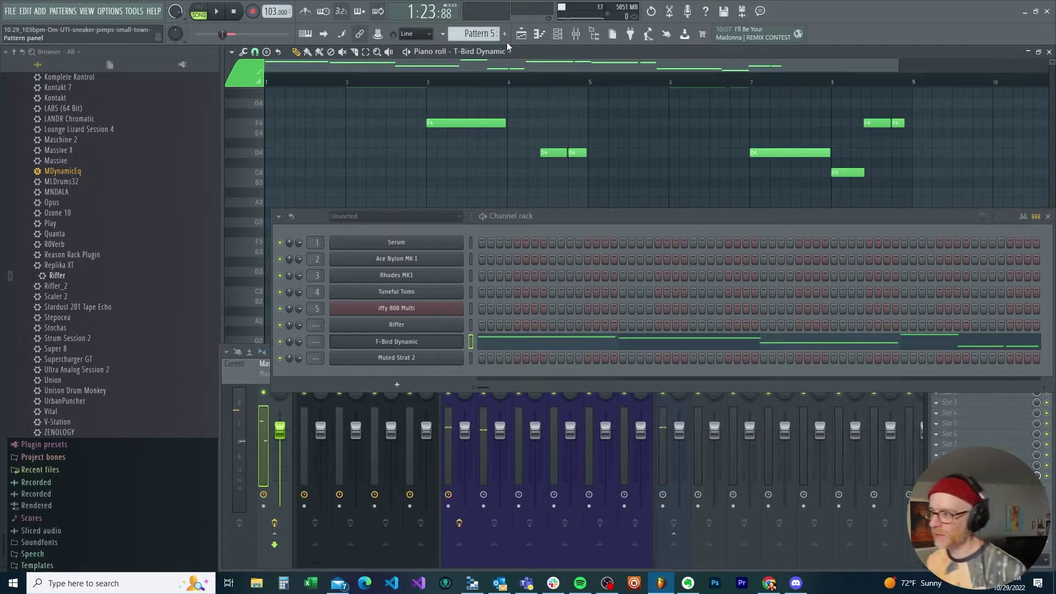
click(521, 38)
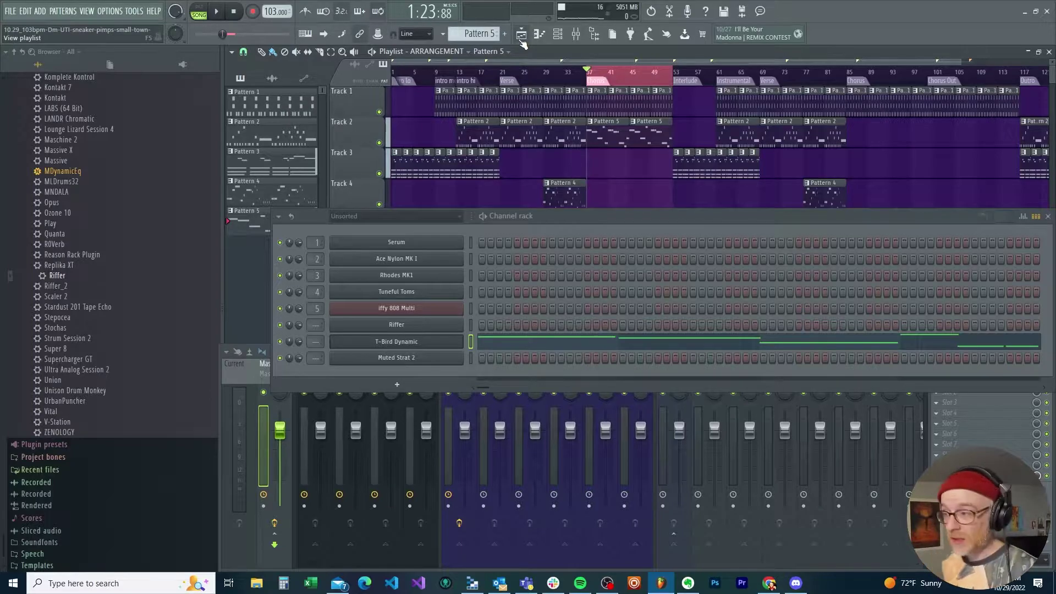
click(525, 77)
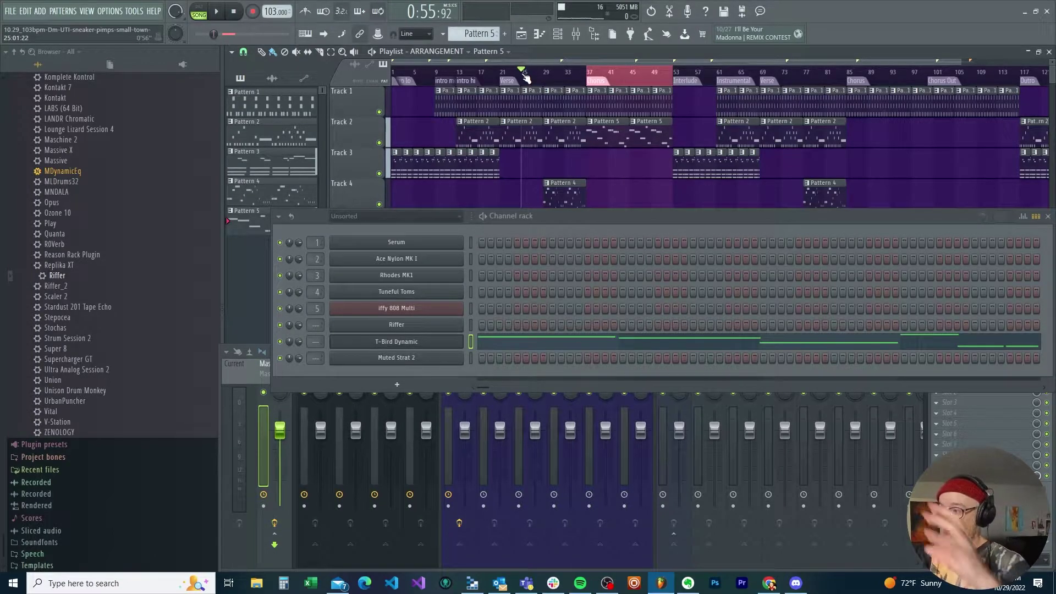
key(space)
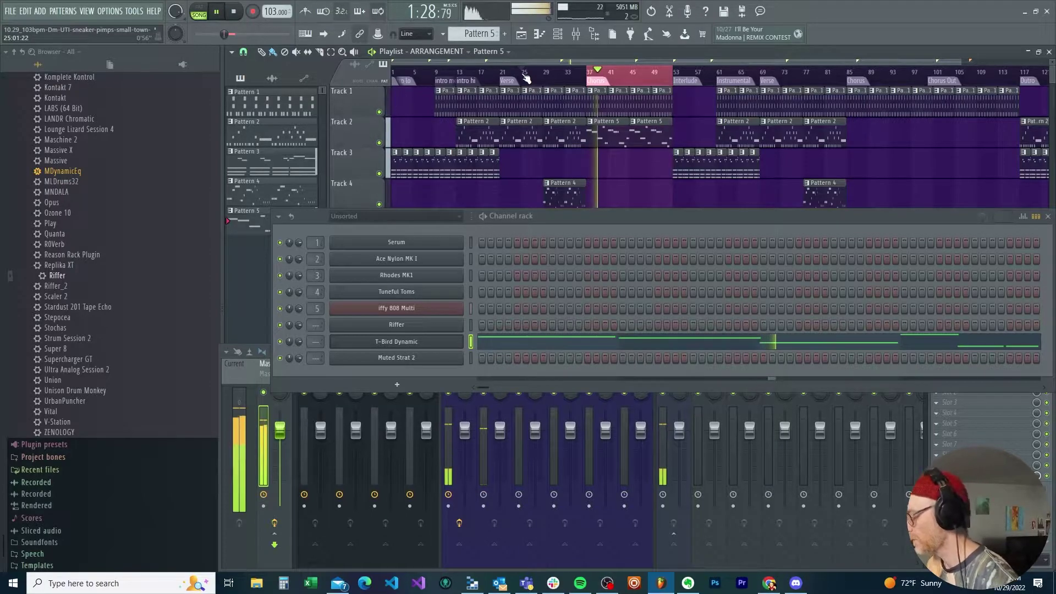
key(space)
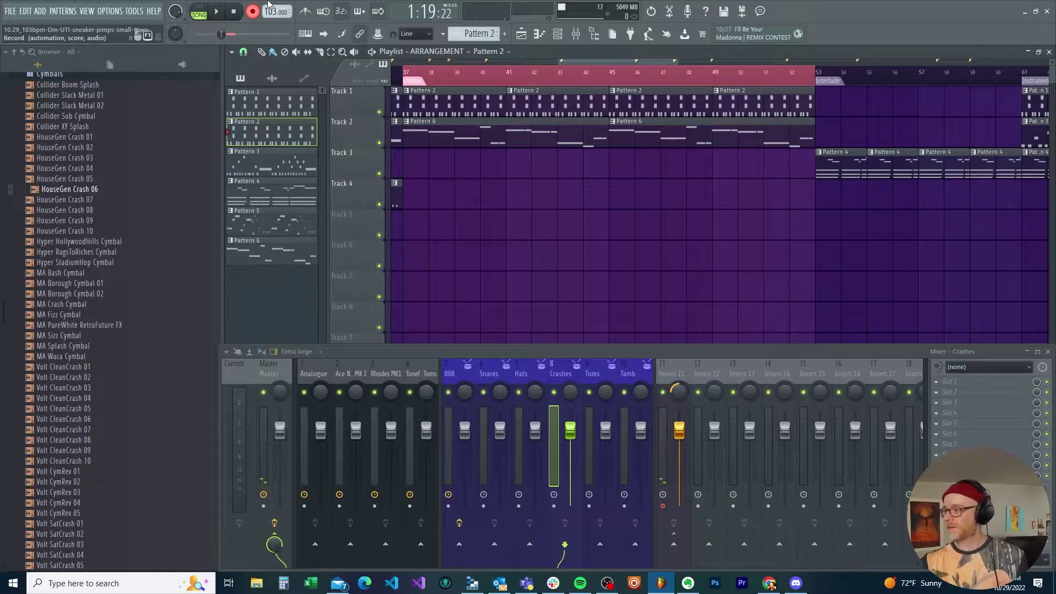
Record the live input on Insert 11 over the chorus section, then stop recording.
key(space)
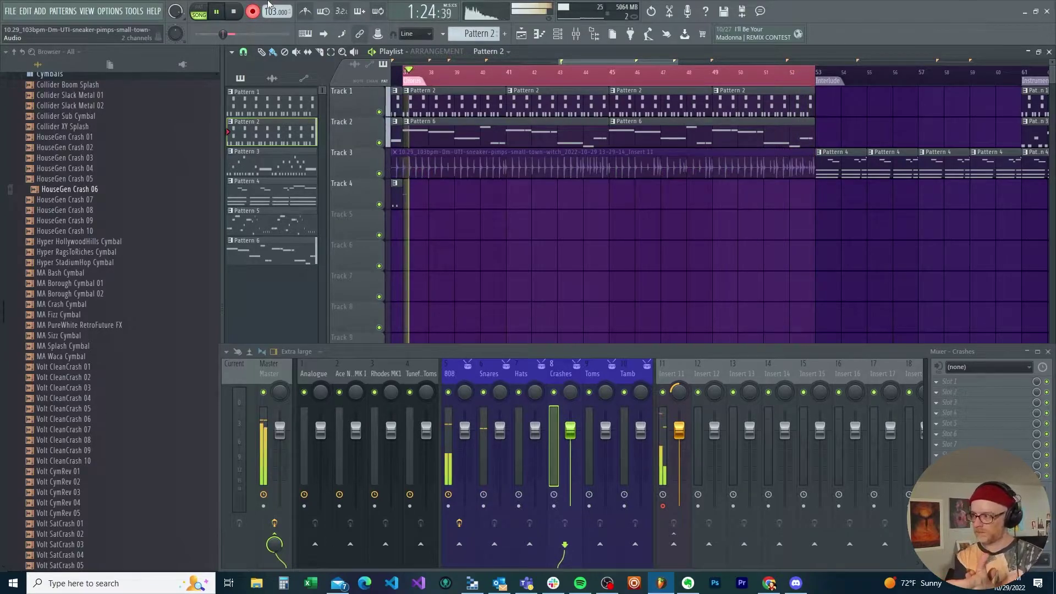
key(space)
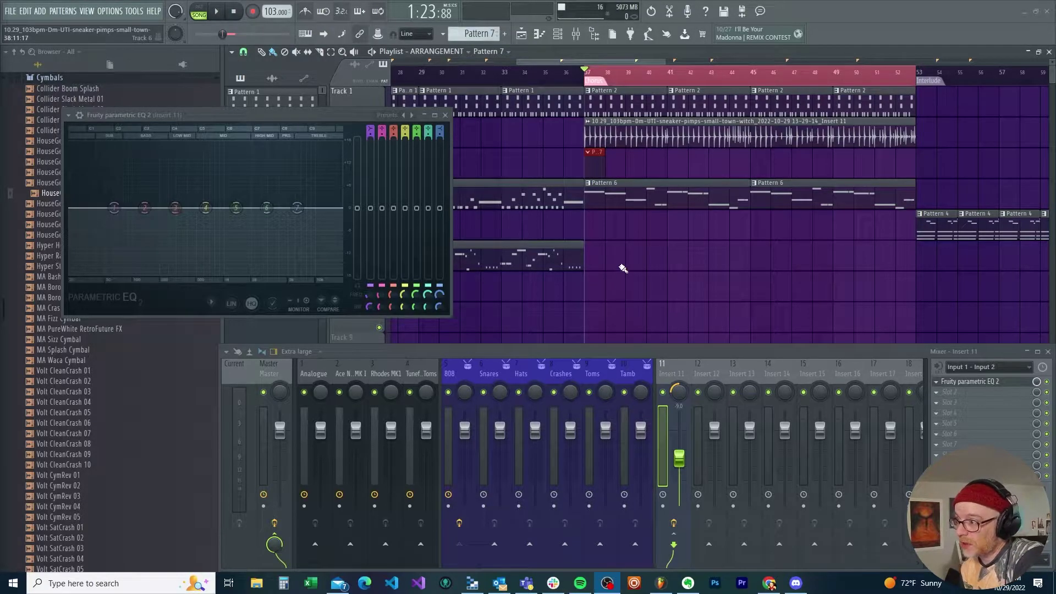
Play the chorus with Insert 11's Fruity Parametric EQ 2 open and shape band 1 into a high pass at about 500 Hz.
click(979, 383)
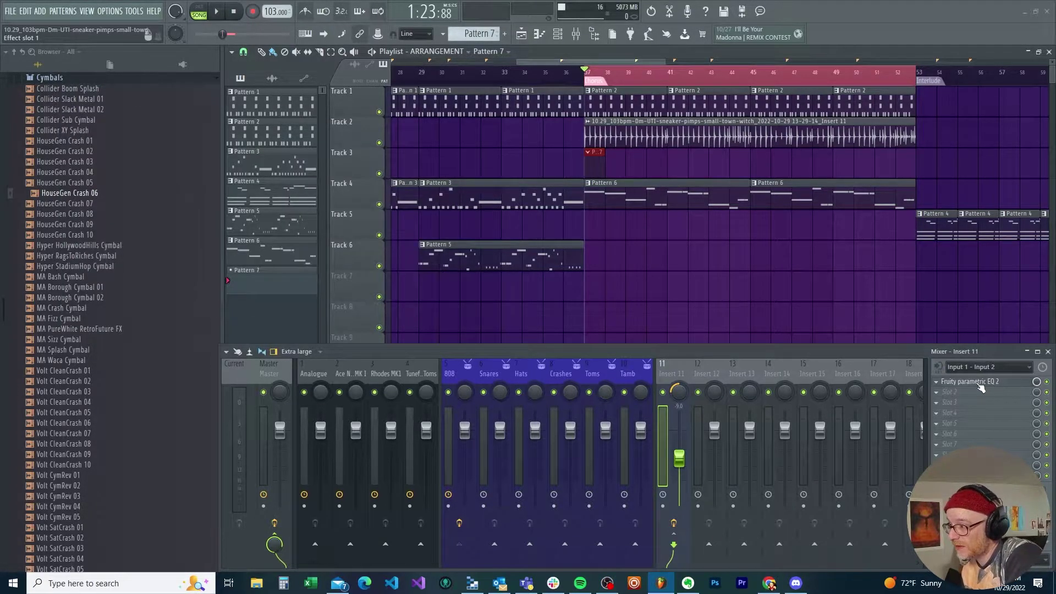
click(979, 382)
key(space)
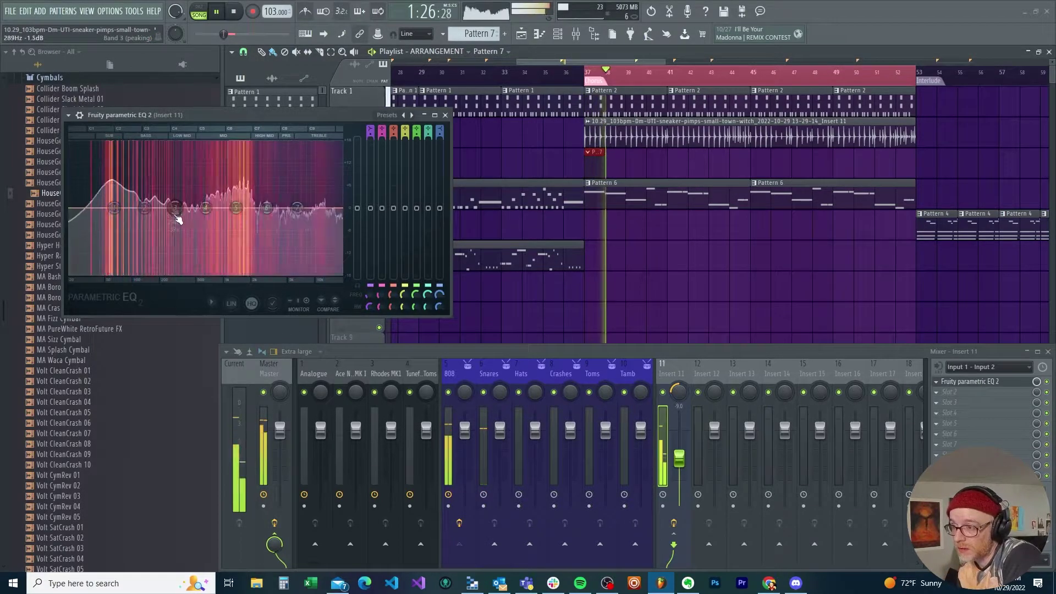
drag(115, 208, 133, 274)
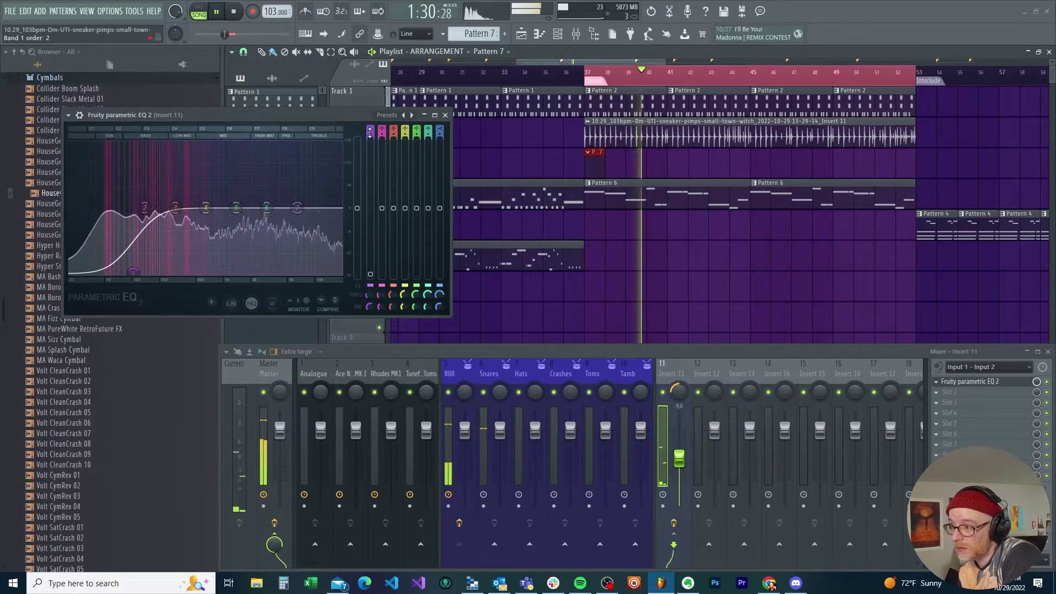
drag(370, 128, 371, 140)
drag(133, 208, 196, 207)
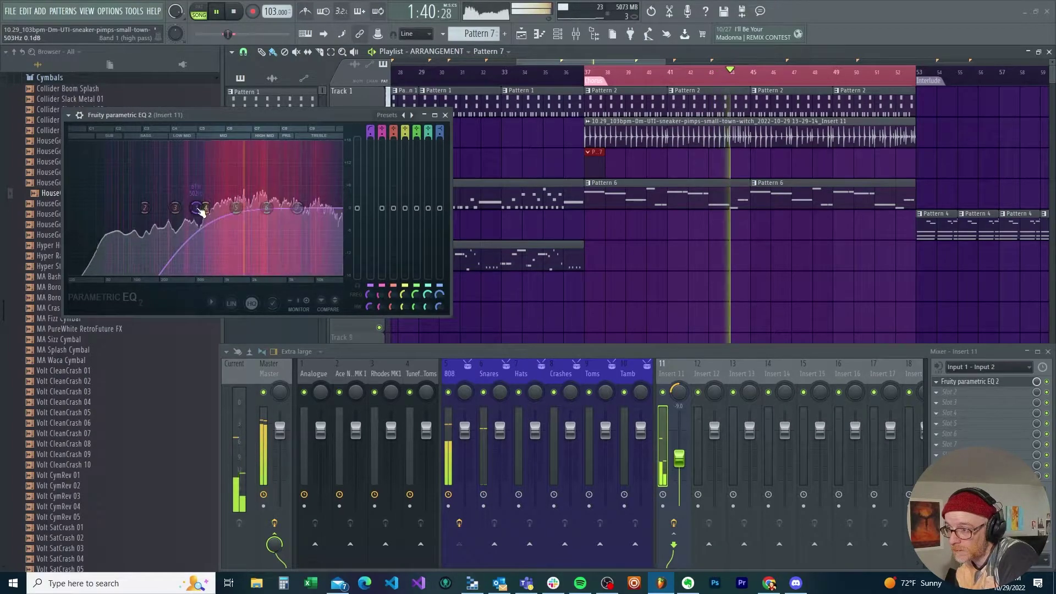
Set the band 1 high-pass slope to Steep 8 and lower its cutoff to just above band 3.
scroll(201, 212, down, 2)
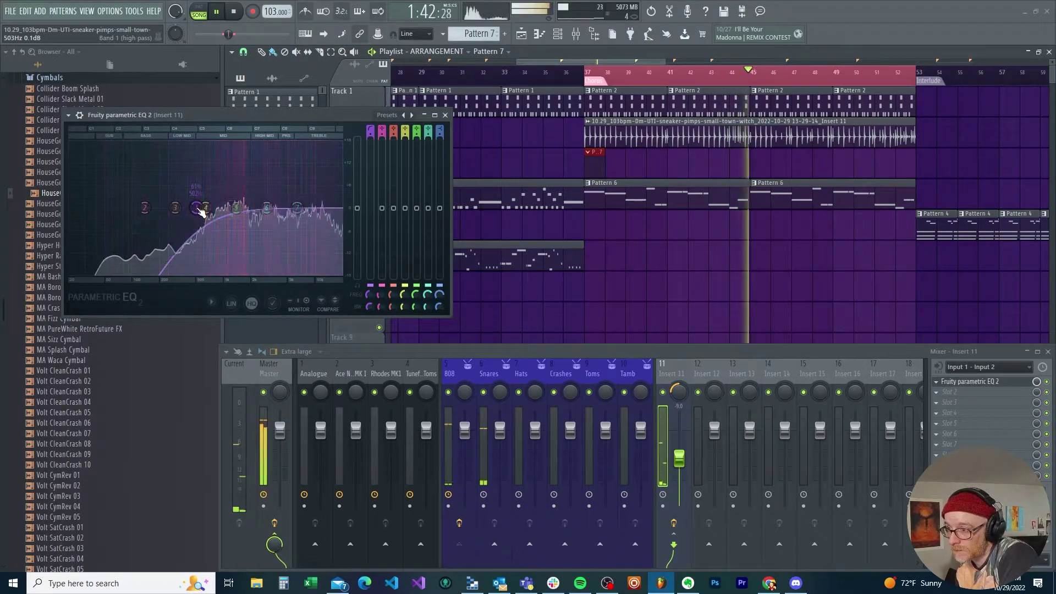
scroll(202, 212, down, 5)
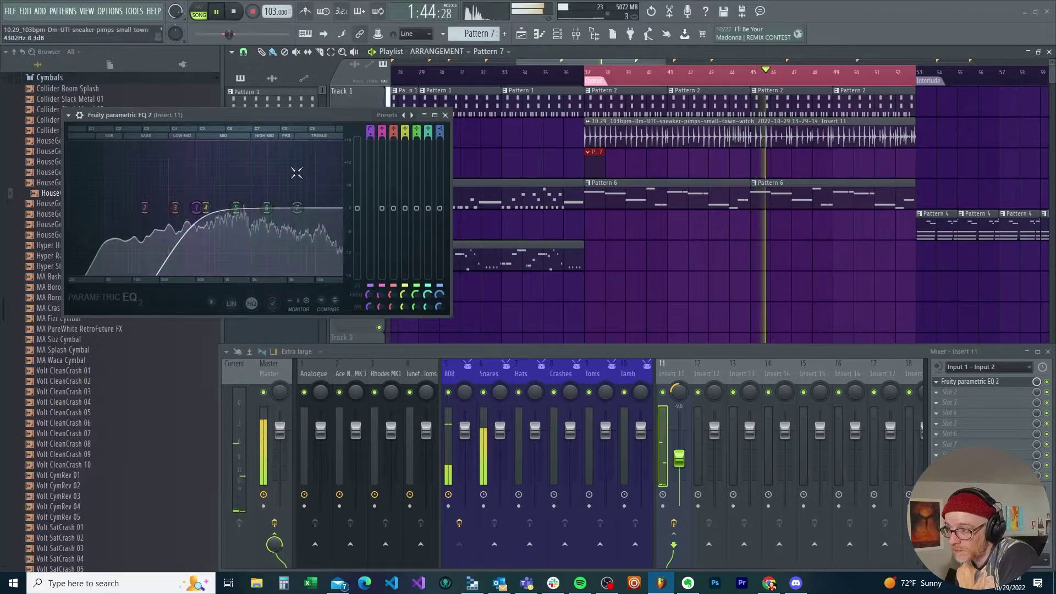
scroll(201, 211, up, 5)
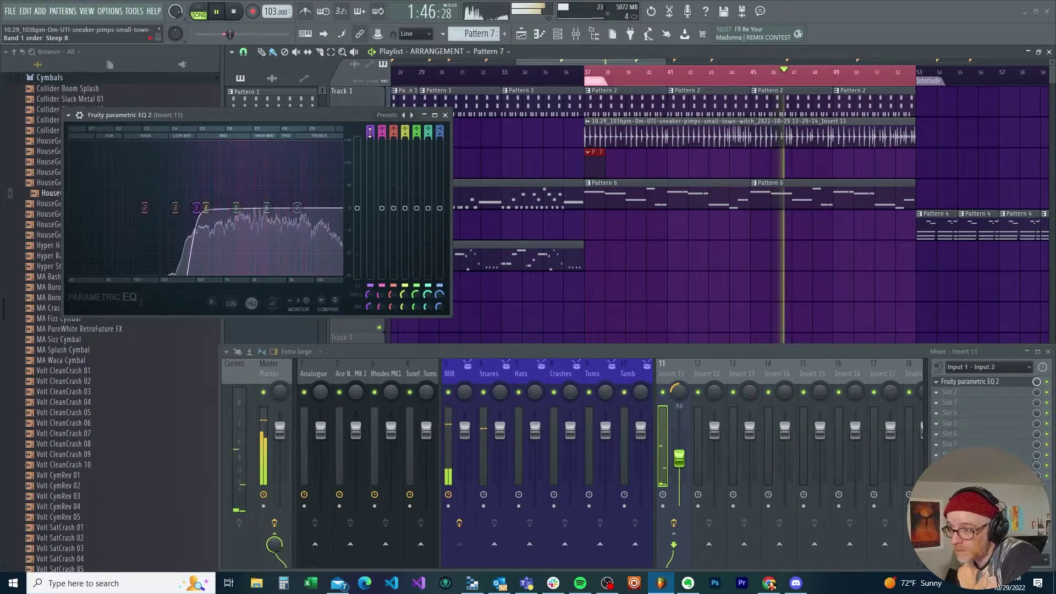
drag(201, 212, 184, 207)
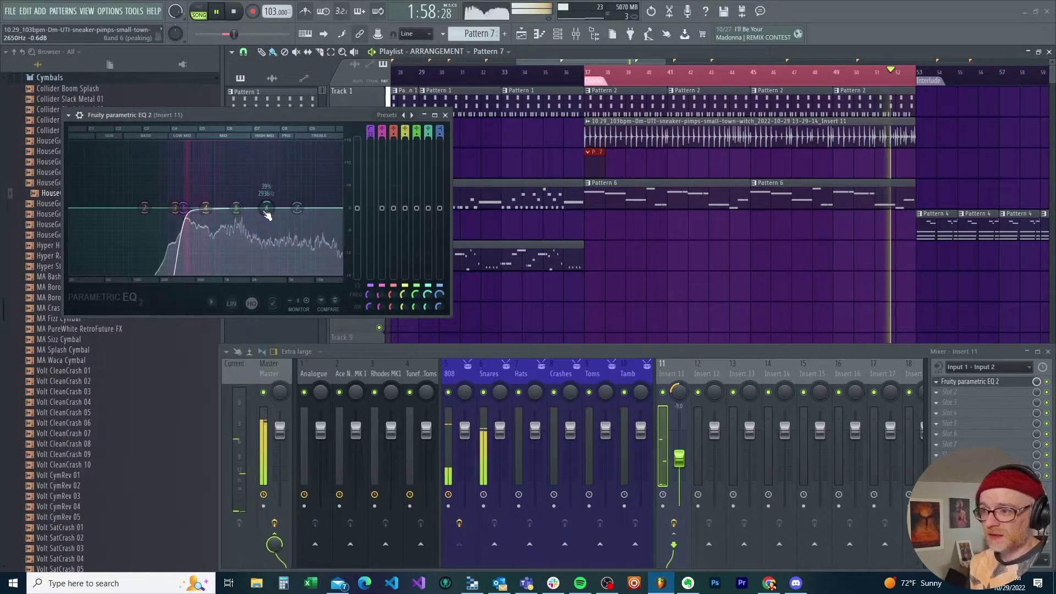
Cut EQ band 6 by about 4.2 dB near 3 kHz, and make band 7 a low pass with its cutoff just below band 6.
drag(266, 215, 271, 227)
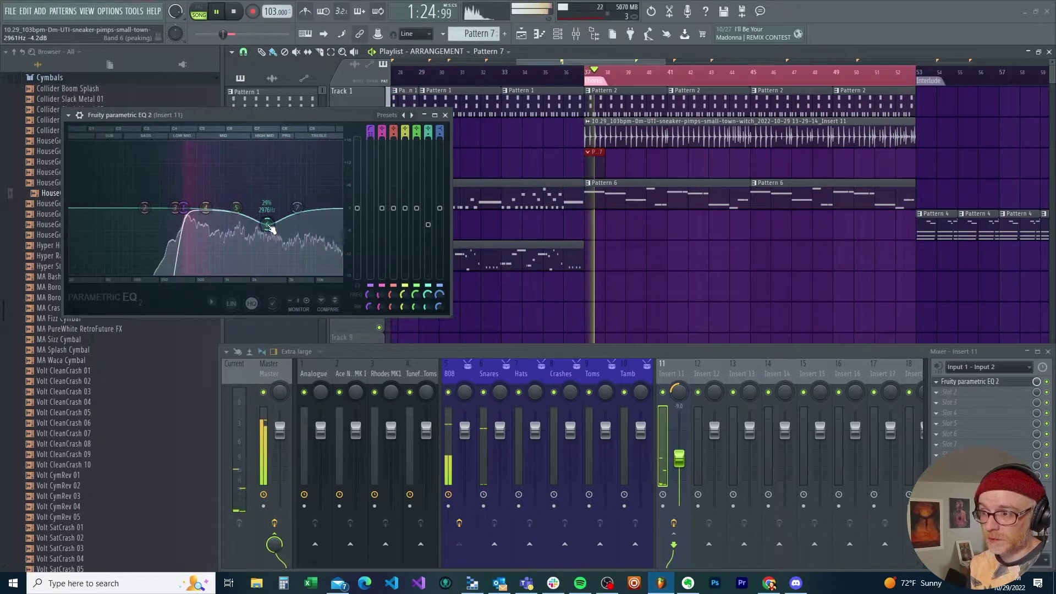
click(268, 225)
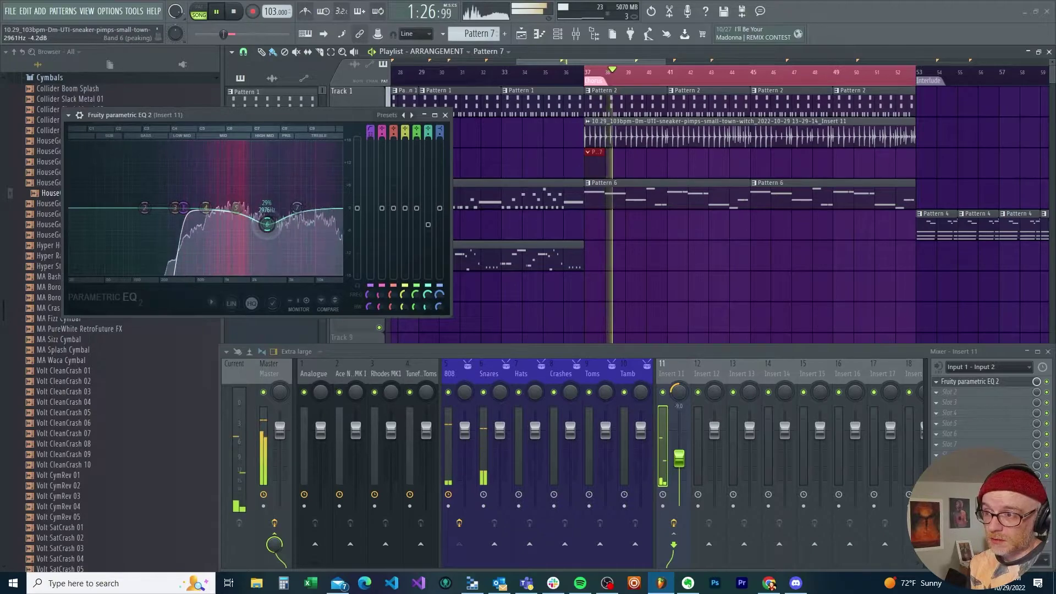
drag(266, 224, 343, 226)
drag(439, 132, 439, 159)
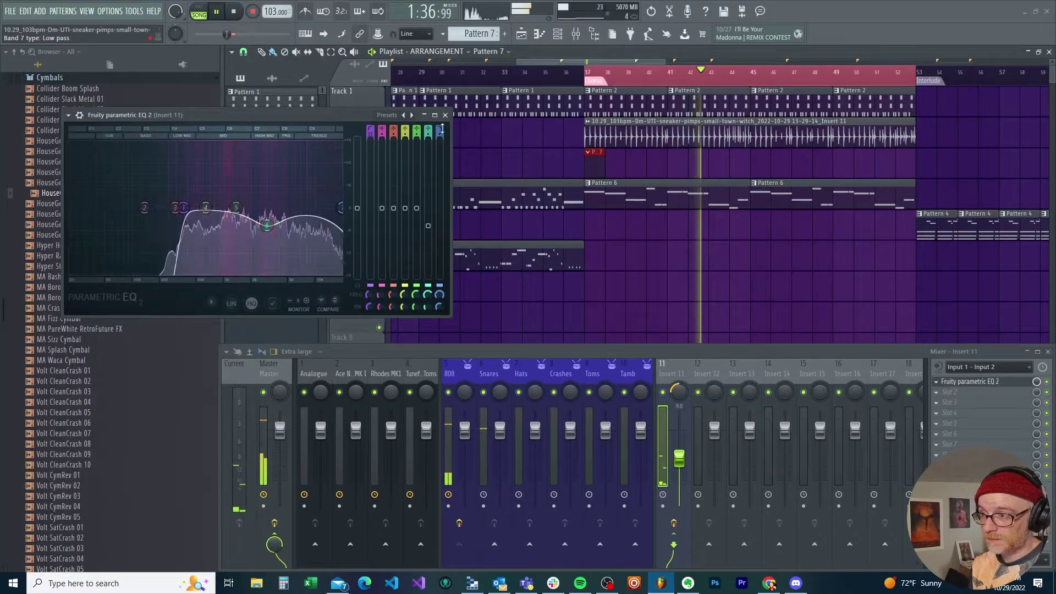
drag(342, 208, 255, 208)
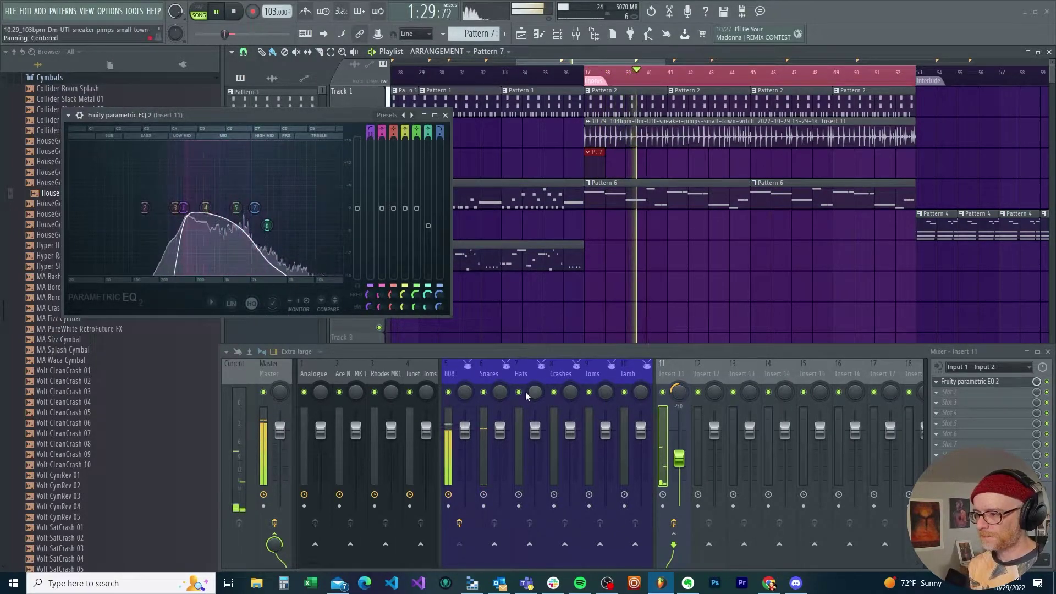
Pan the Crashes mixer track to the right and close the Insert 11 equalizer.
drag(570, 393, 569, 364)
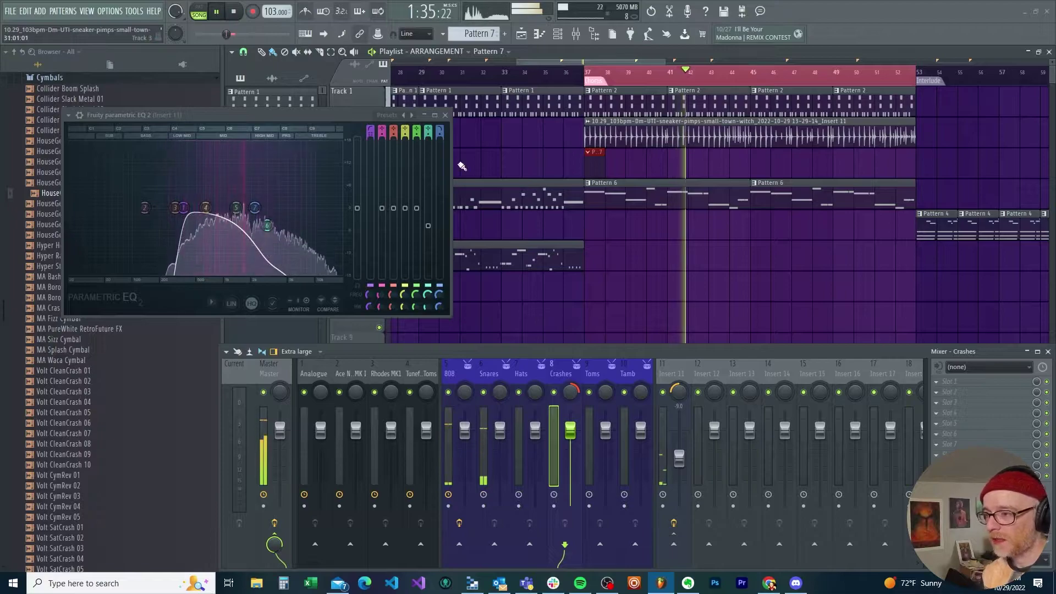
click(445, 115)
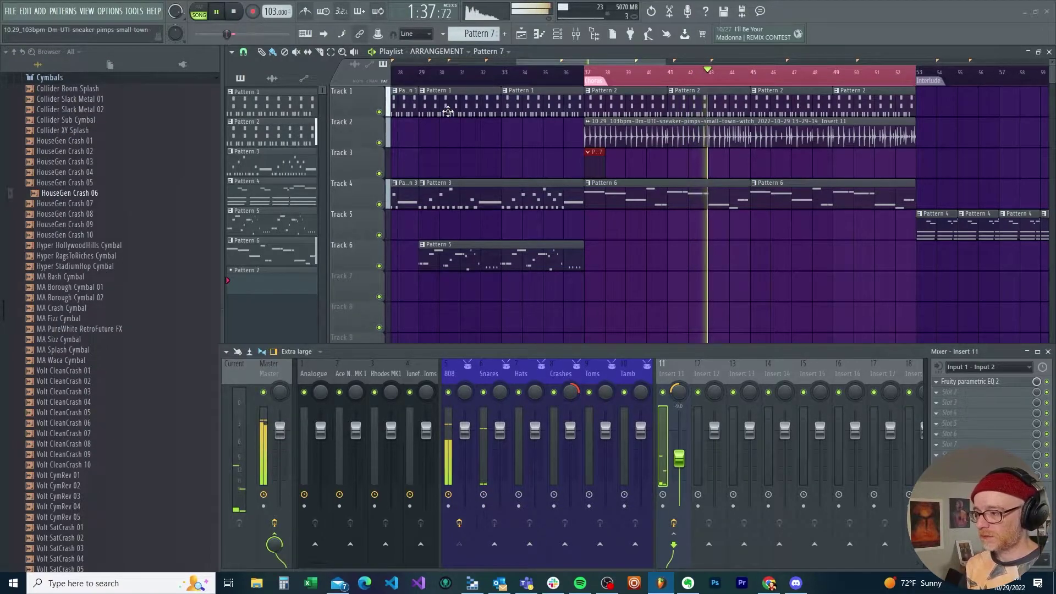
Add two C5 HouseGen Crash 06 notes to bar 1 of Pattern 7, the first on the opening beat.
key(F7)
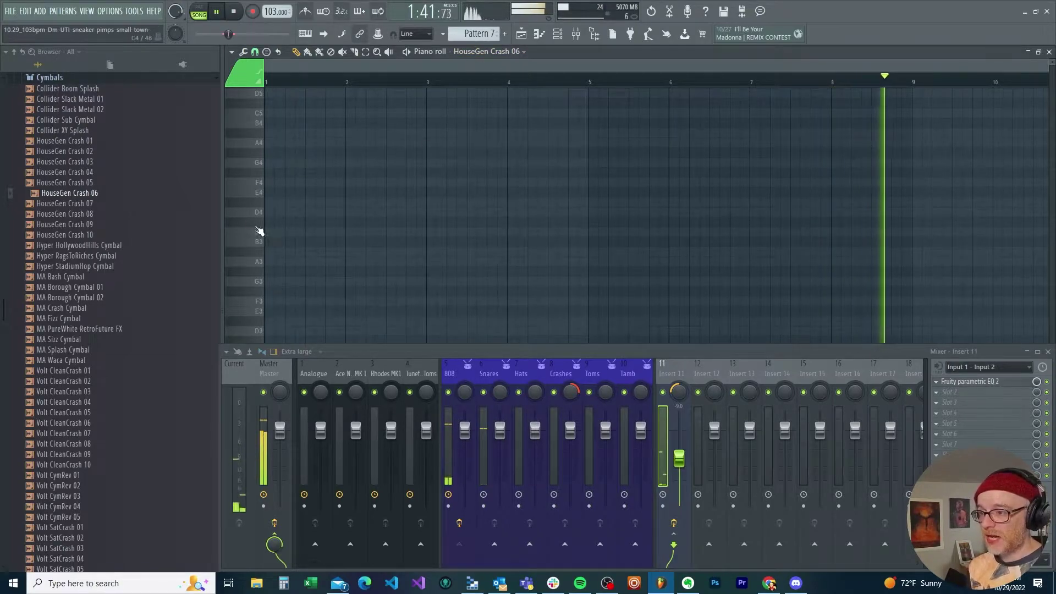
scroll(267, 236, up, 2)
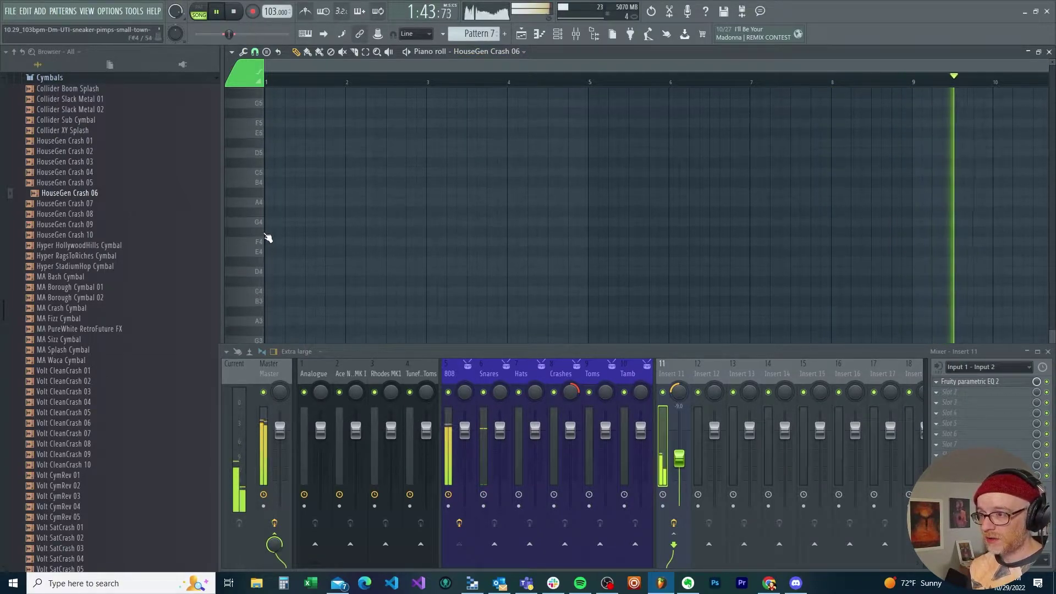
click(267, 173)
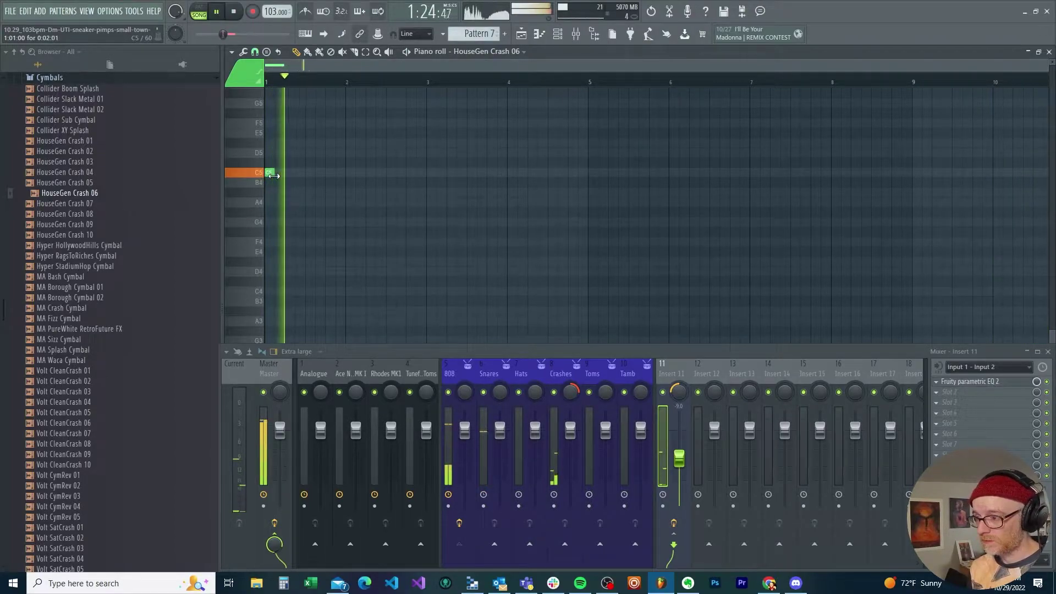
click(290, 174)
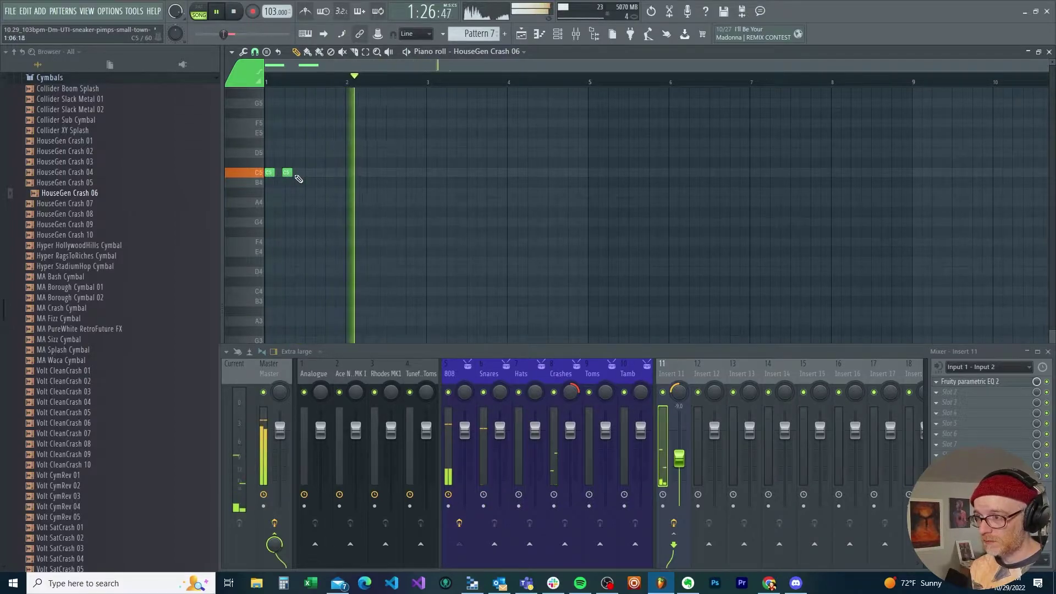
Nudge the second C5 crash slightly later and add two more C5 crashes to bar 1, making roughly one per beat.
key(space)
key(space)
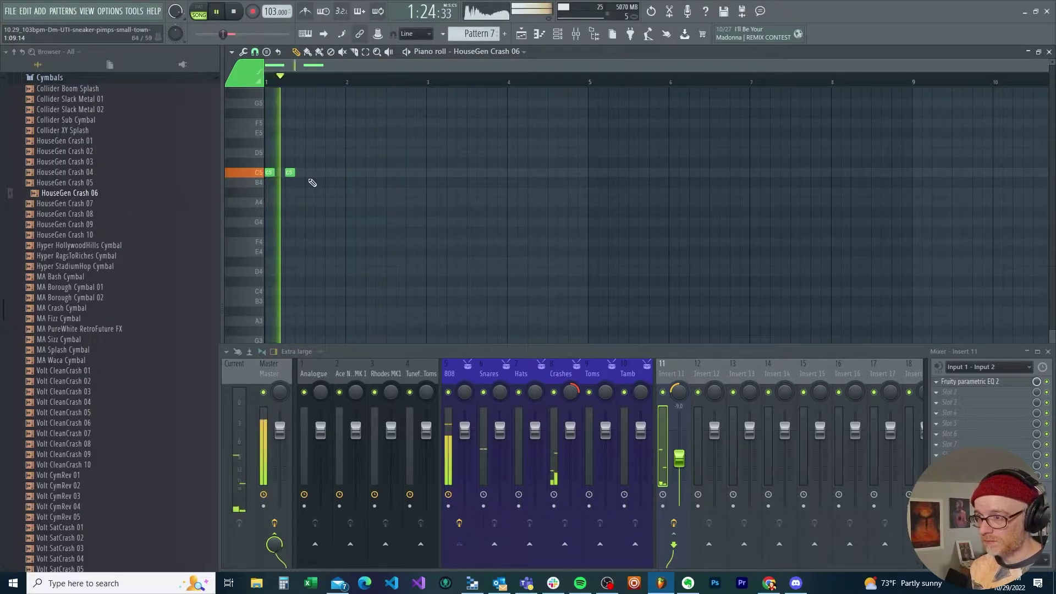
key(space)
click(327, 173)
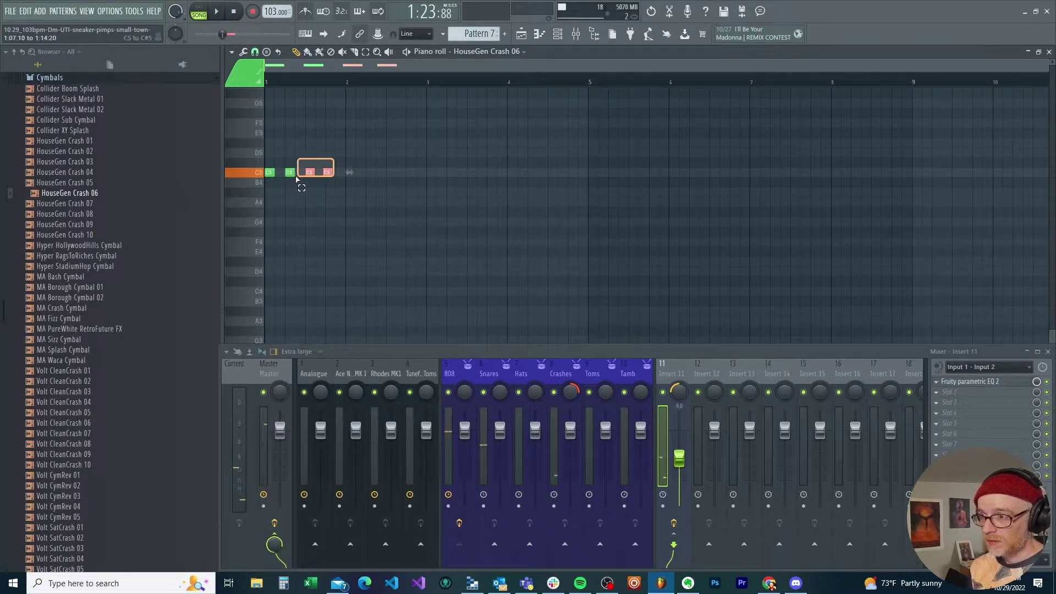
Duplicate the four C5 crash notes of bar 1 into bar 2 and play the result.
drag(297, 179, 258, 182)
key(space)
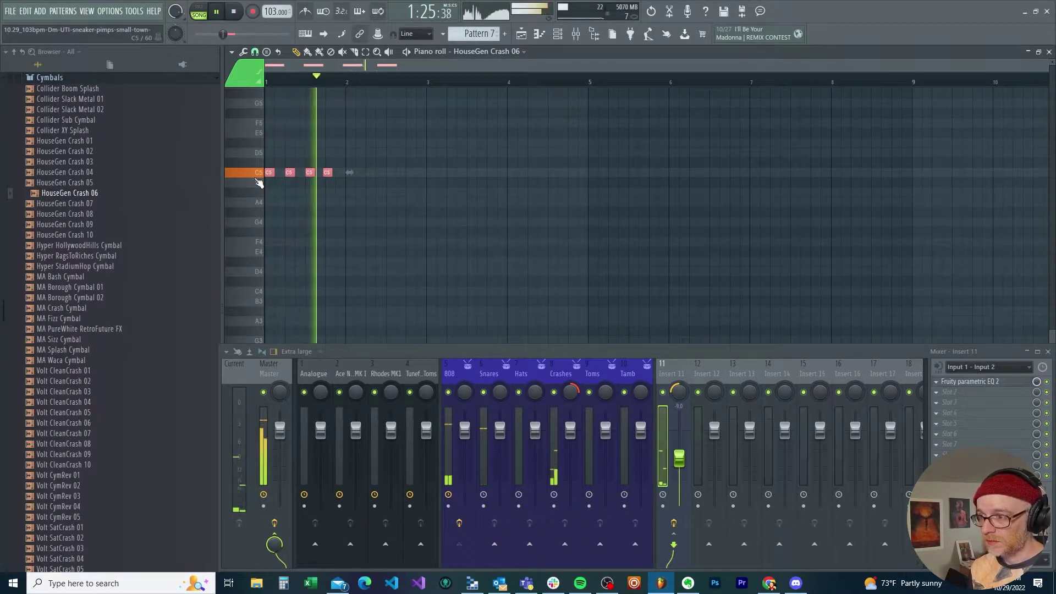
key(space)
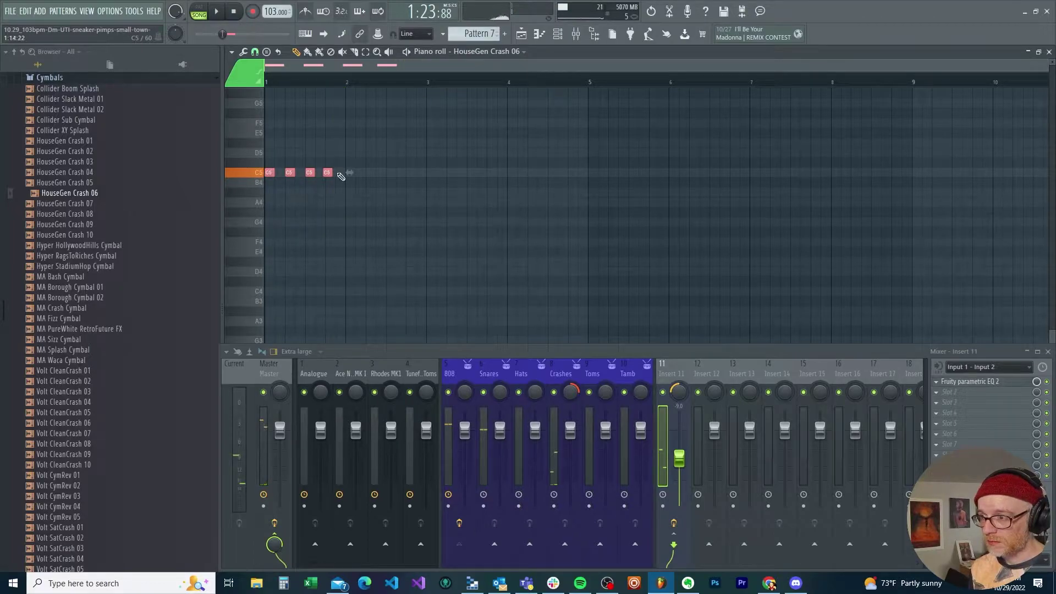
drag(251, 197, 253, 195)
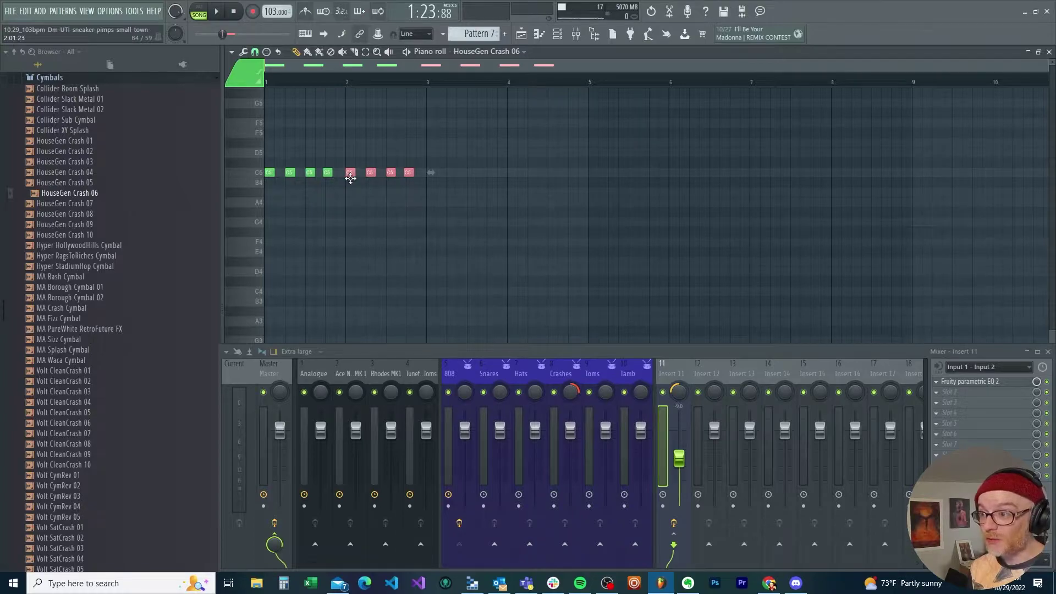
key(space)
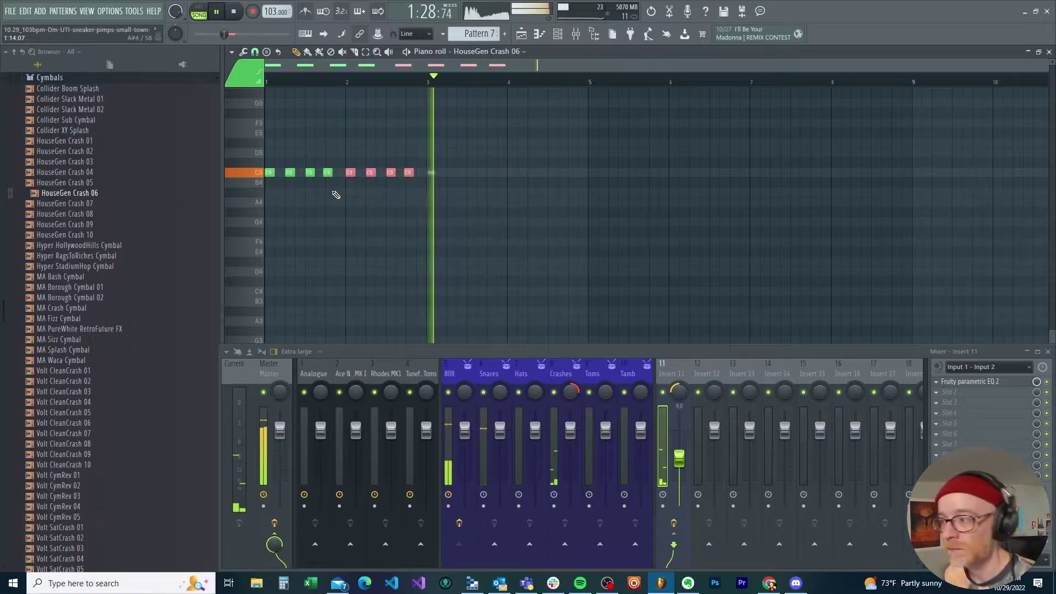
key(space)
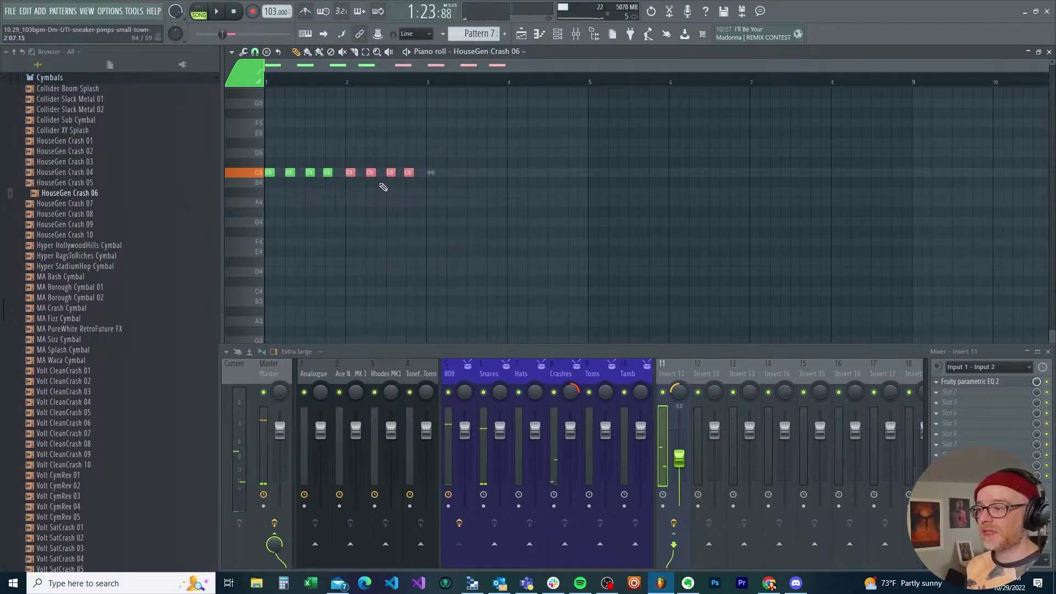
Nudge the fourth crash note in bars 1 and 2 slightly later, checking the timing against playback.
scroll(392, 87, up, 3)
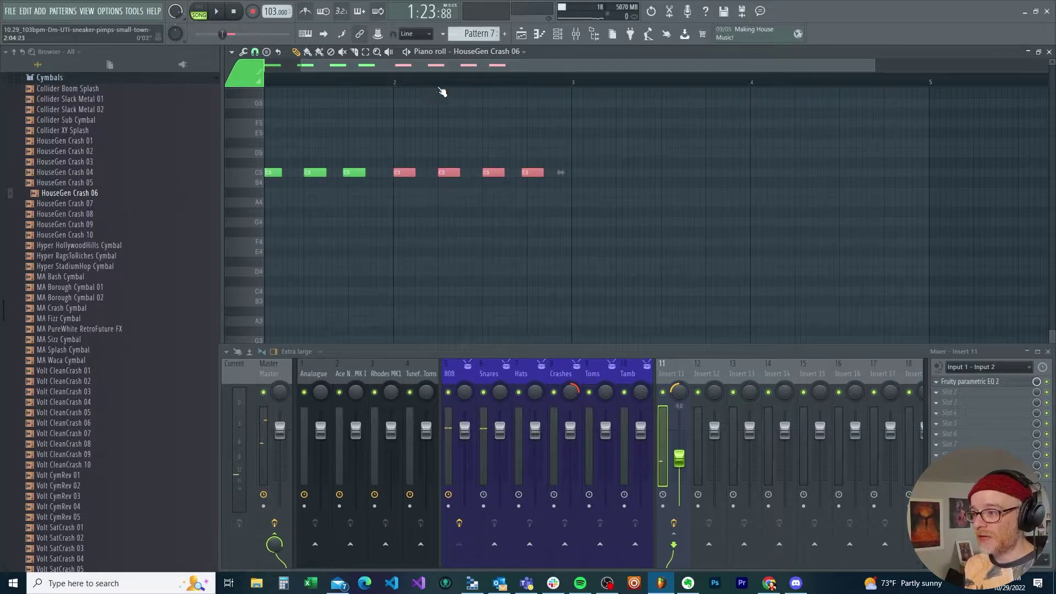
drag(467, 70, 409, 81)
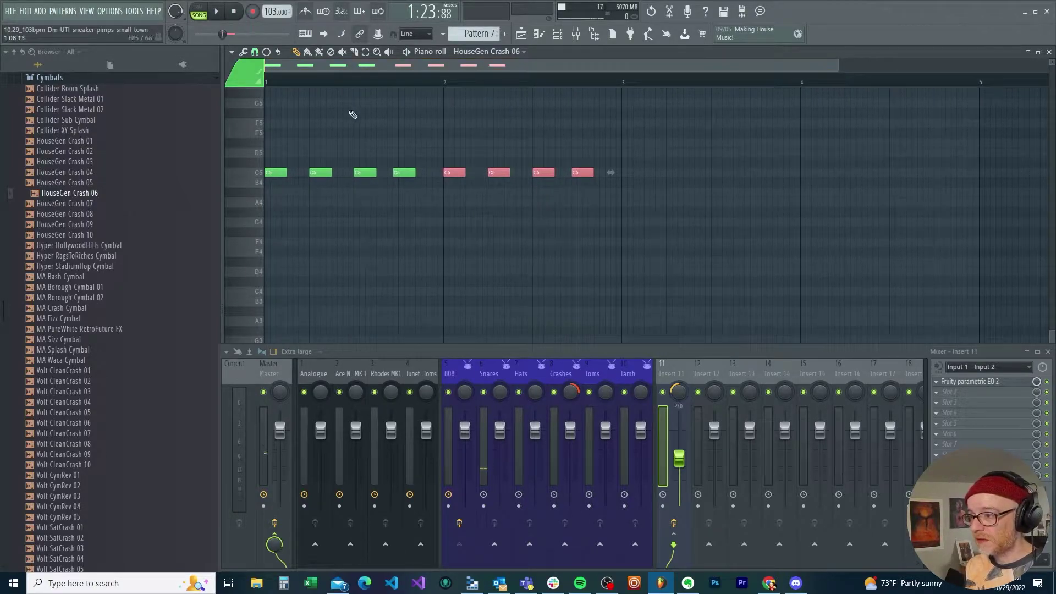
click(402, 173)
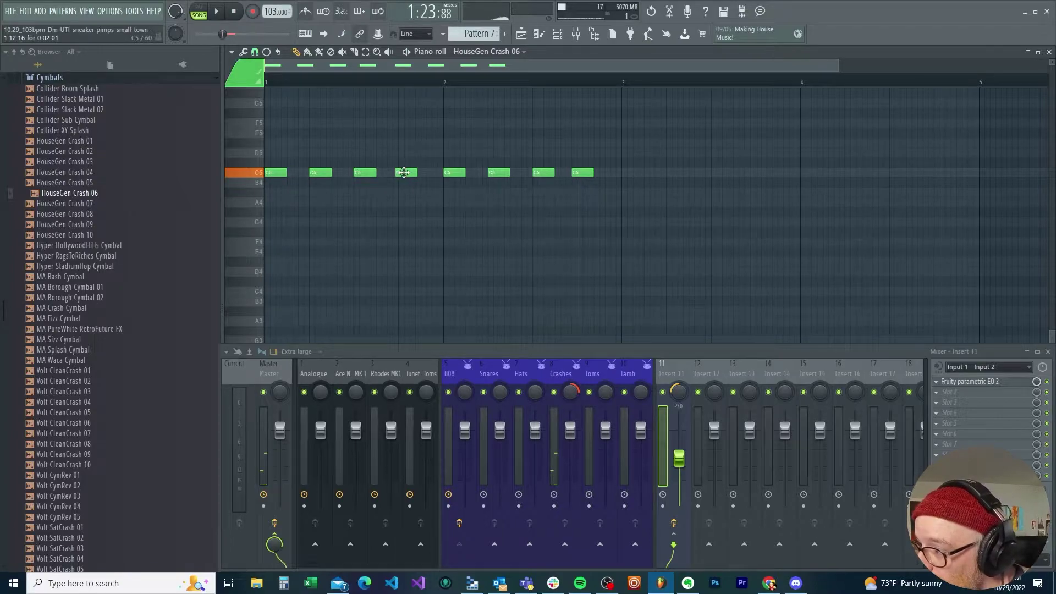
key(space)
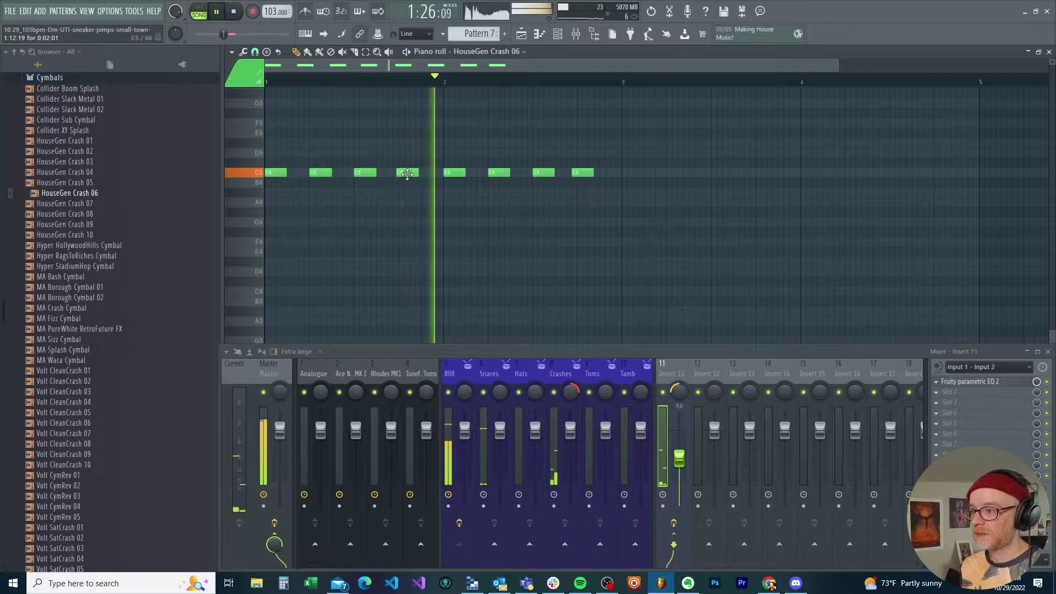
key(space)
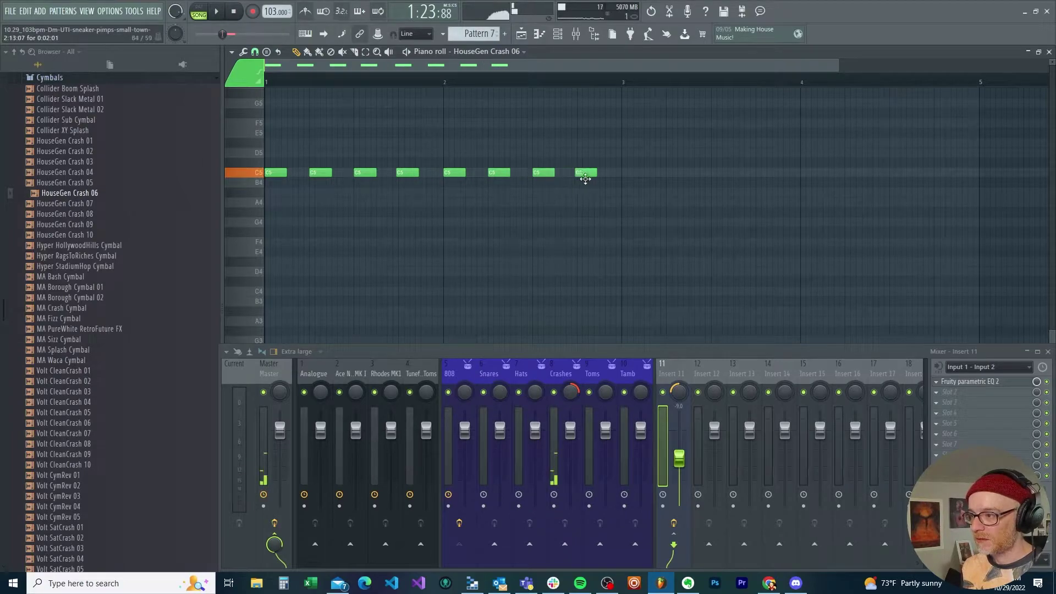
key(space)
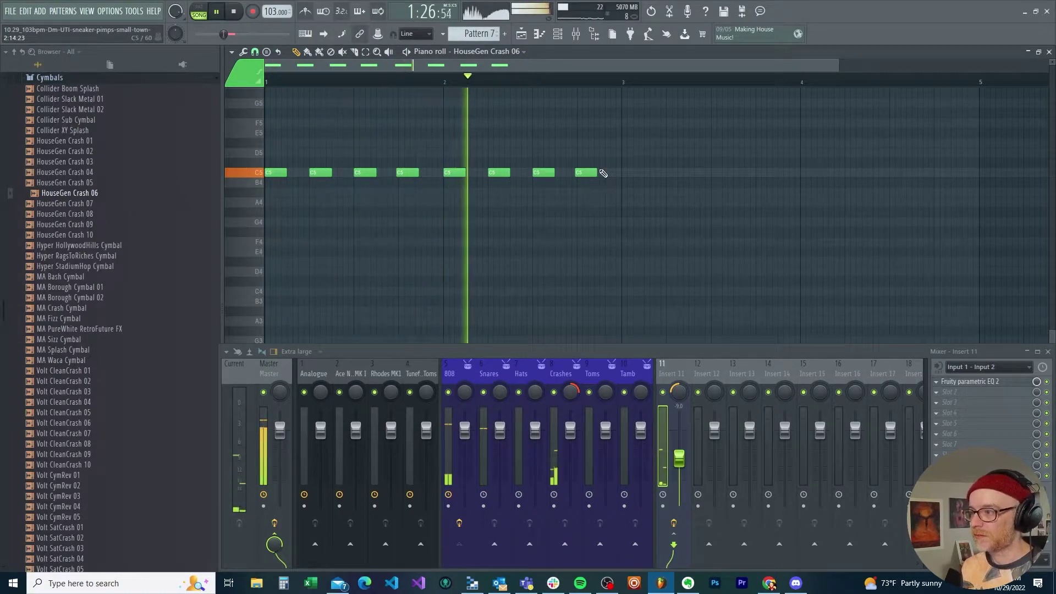
key(space)
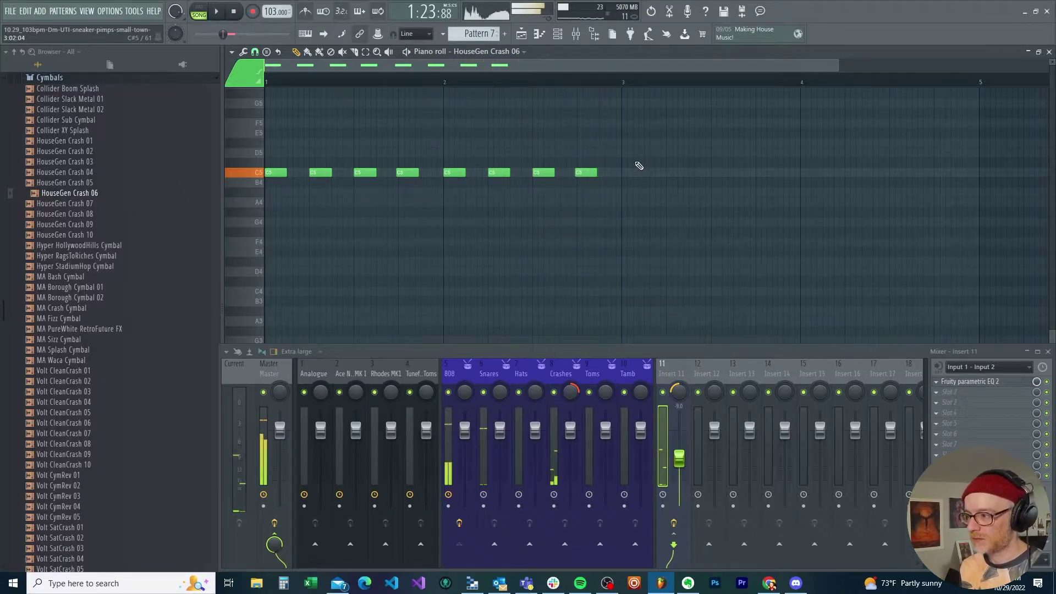
Duplicate the crash notes of bars 1 and 2 into bars 3 and 4.
drag(629, 160, 176, 200)
key(ctrl+b)
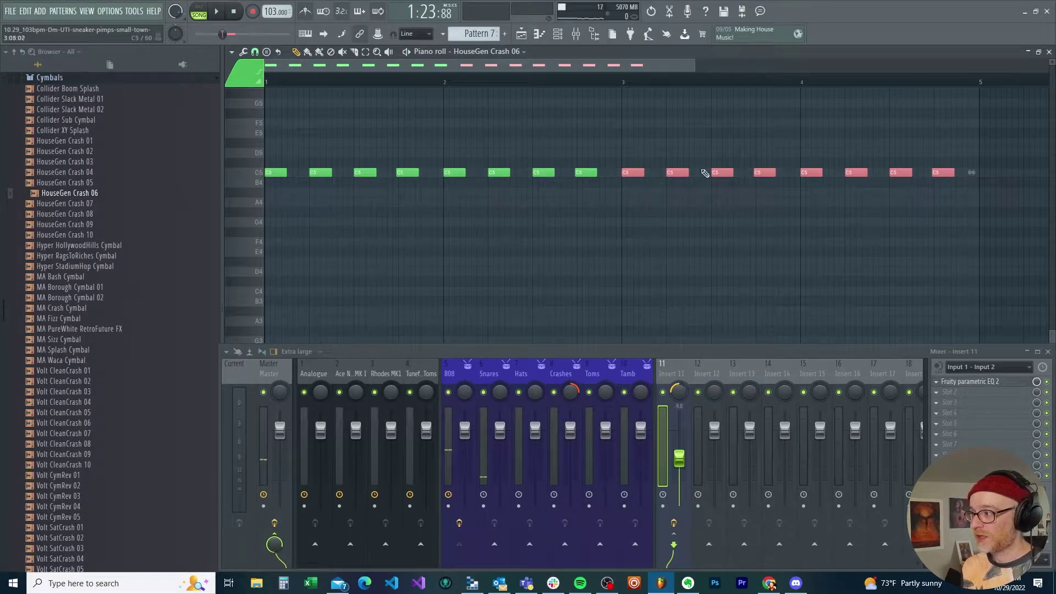
Accent the first crash note of each bar with a higher velocity than the other notes, and play the pattern.
drag(974, 146, 114, 209)
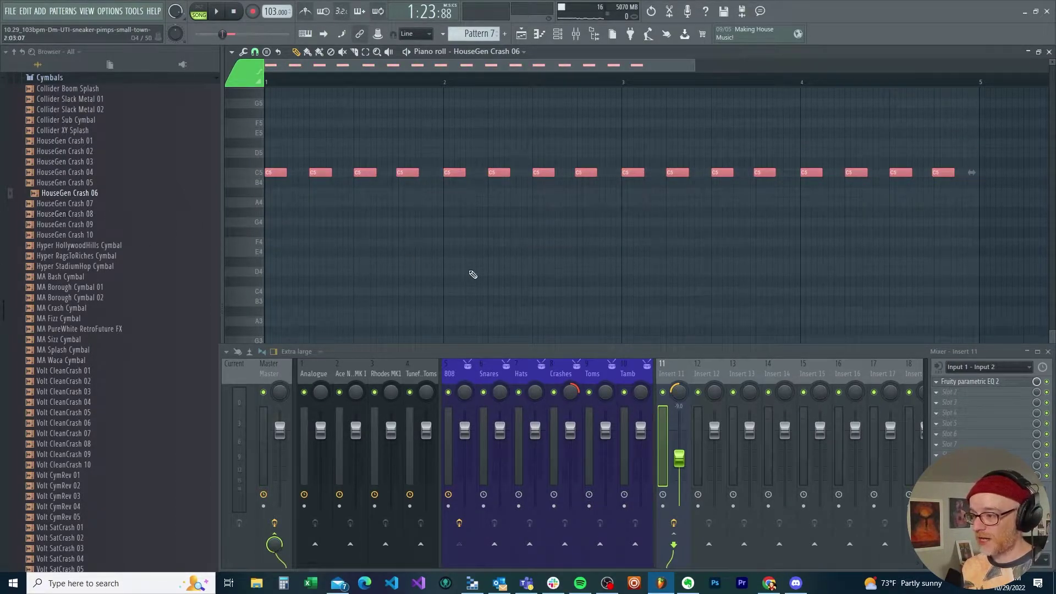
scroll(655, 283, down, 5)
scroll(656, 283, up, 8)
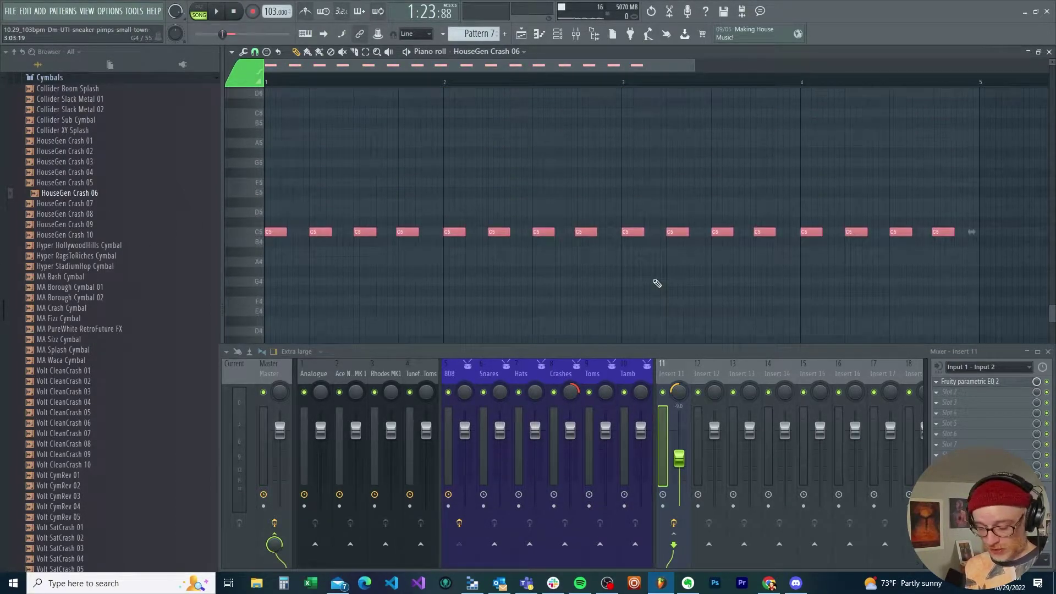
key(F9)
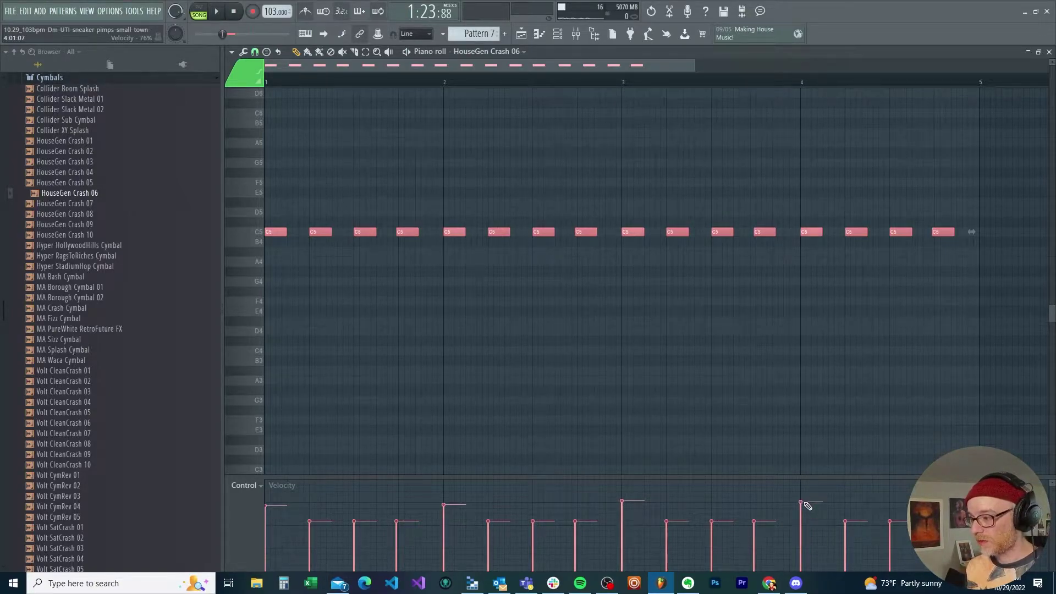
key(space)
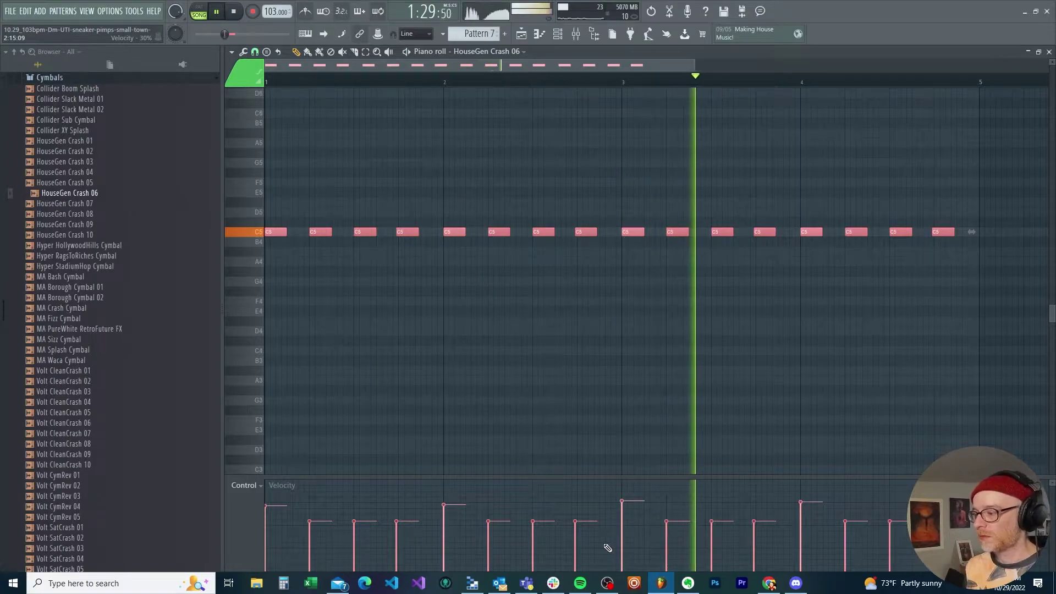
key(space)
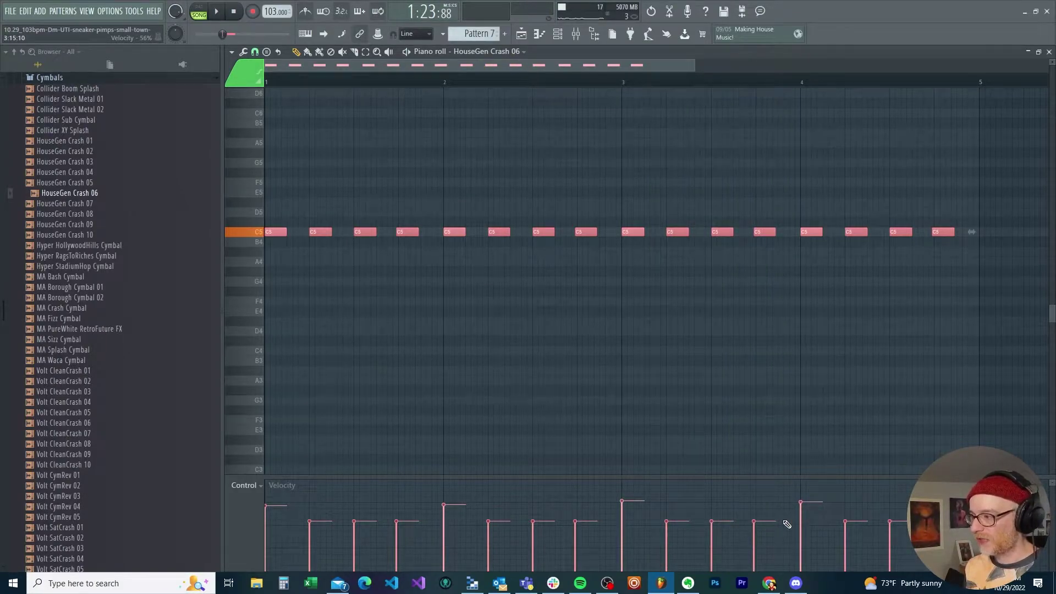
Add an extra C5 crash just before bar 4 and lower its velocity below that of the neighbouring notes.
click(787, 231)
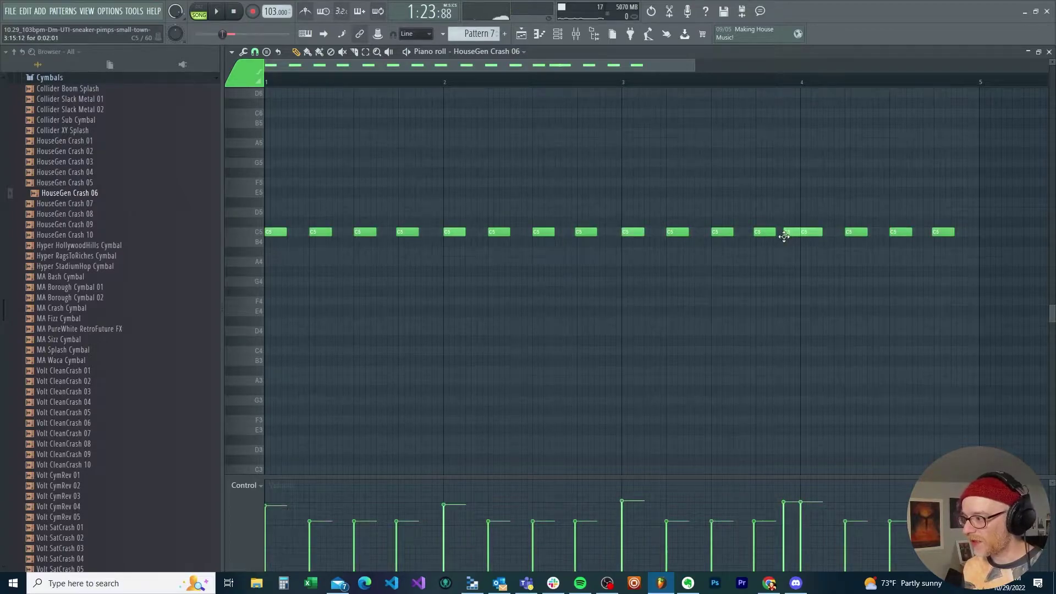
key(space)
drag(790, 526, 787, 538)
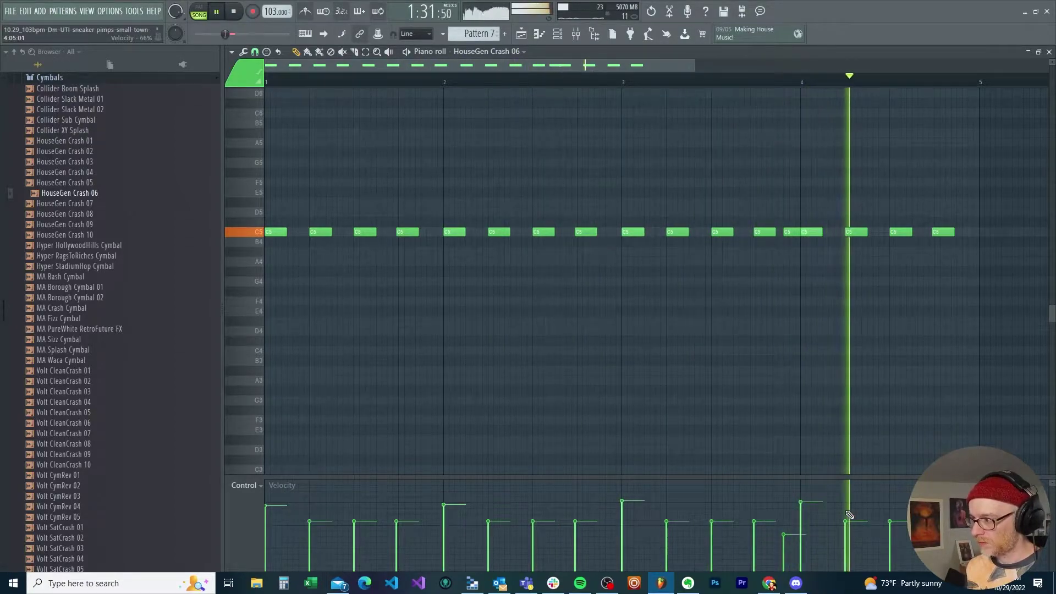
Add quieter C5 crash notes just before beats 3 and 4 of bar 4, listening to the pattern.
key(space)
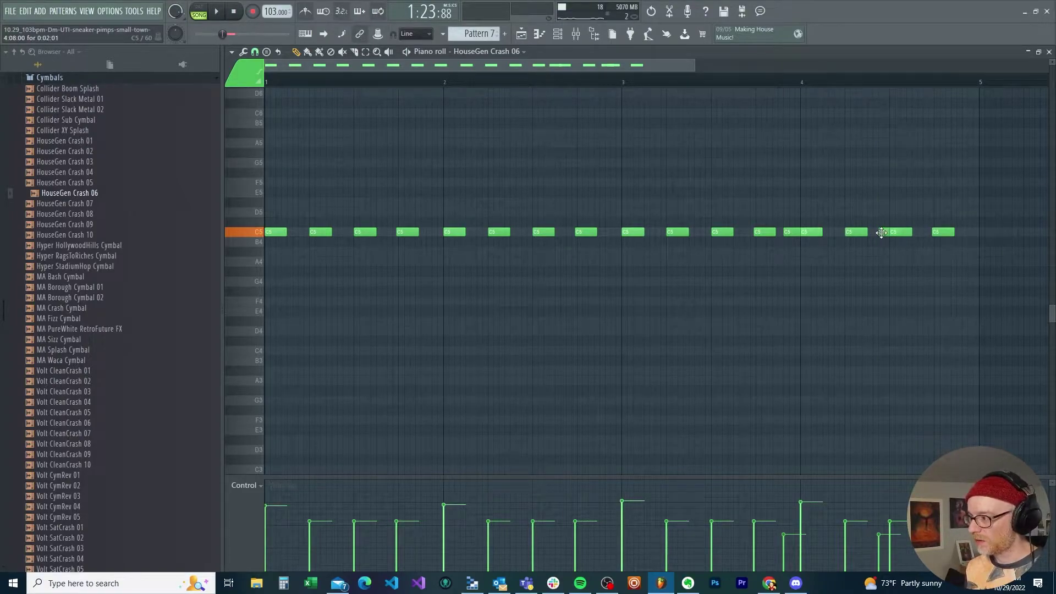
key(space)
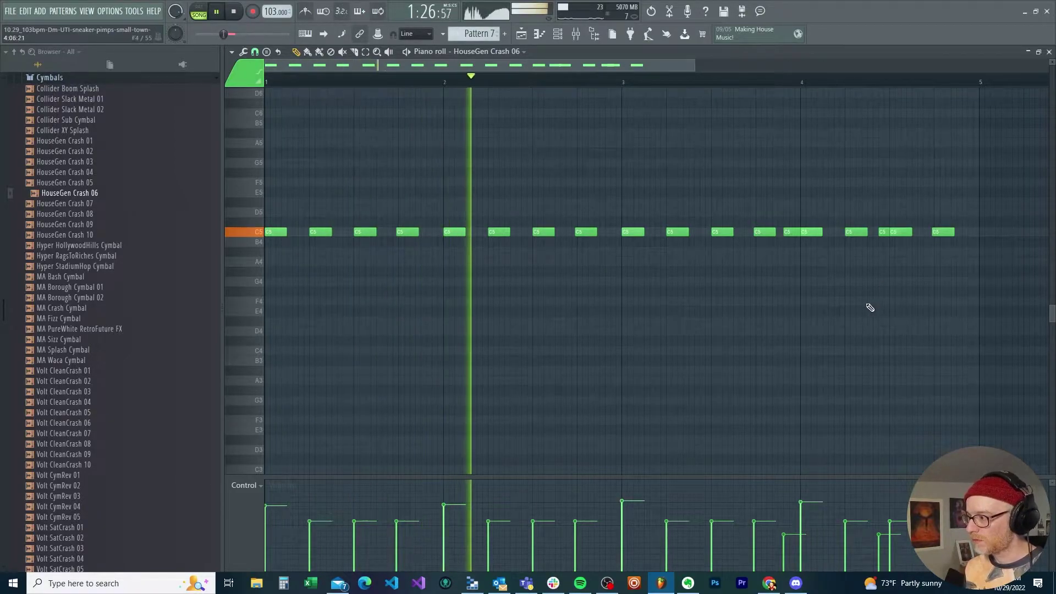
click(929, 232)
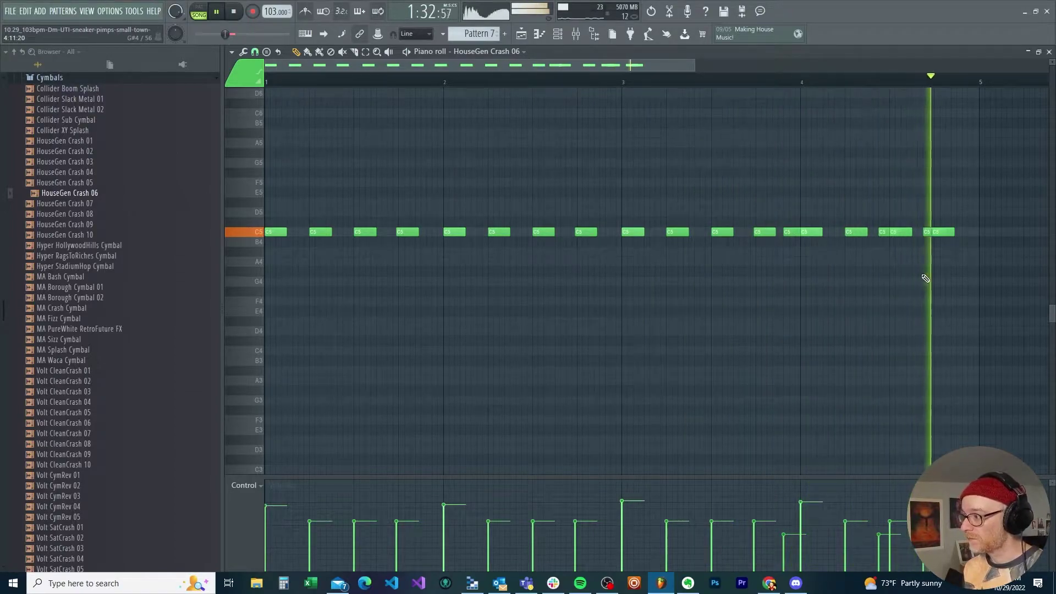
key(space)
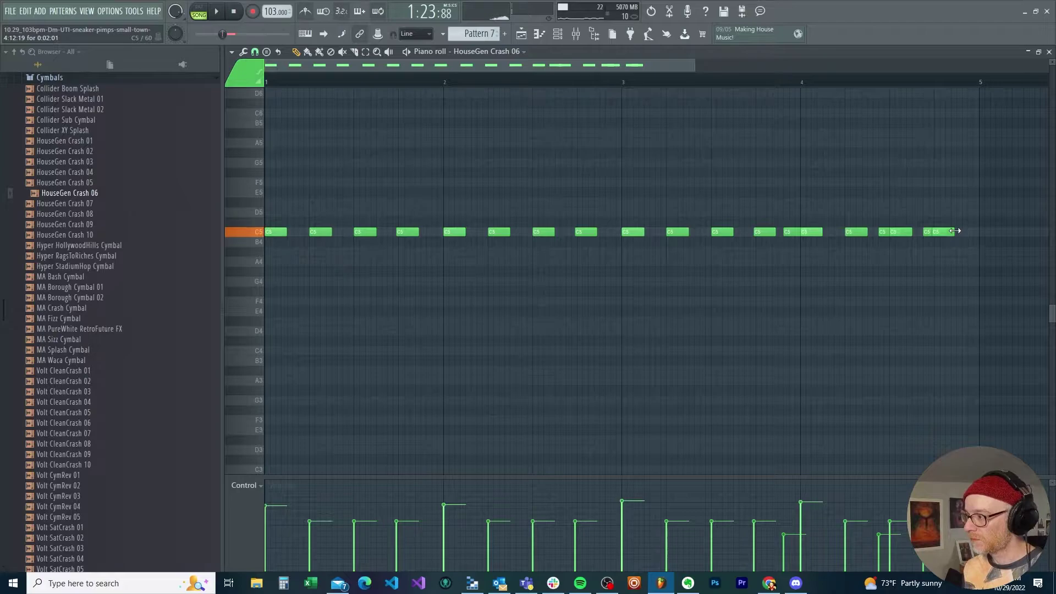
Add a final C5 crash note ending exactly at the end of bar 4 and start playback.
click(960, 252)
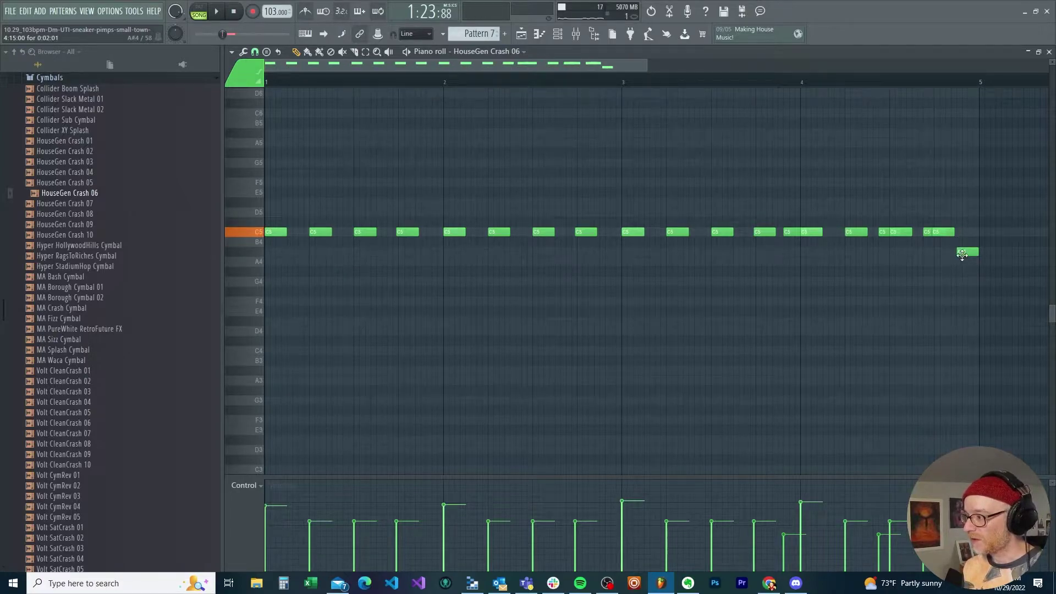
drag(962, 254, 962, 233)
key(space)
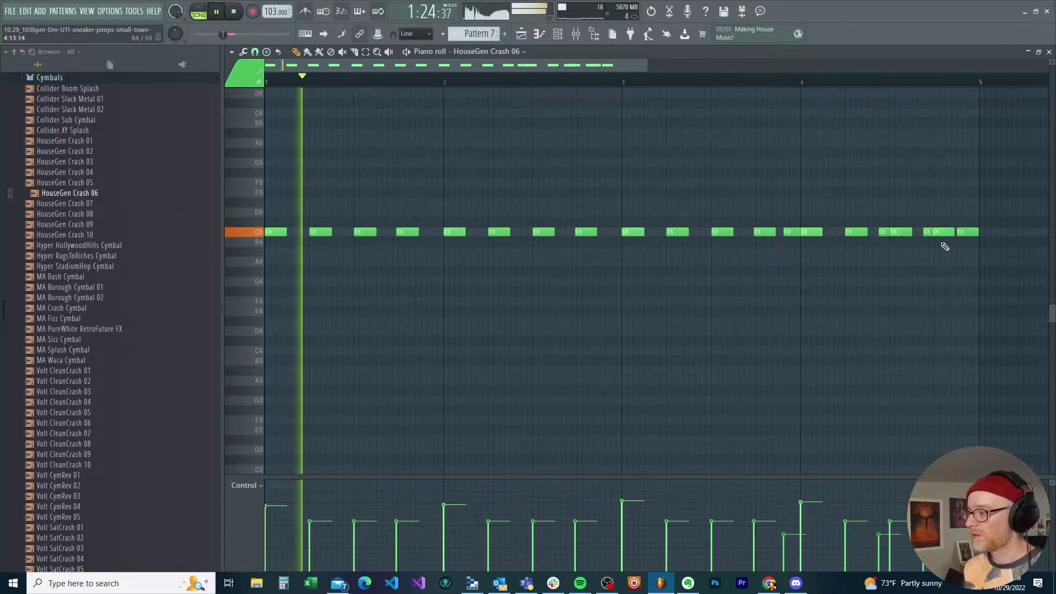
Shift the pickup crashes before beats 3 and 4 of bar 4 slightly earlier and check them against playback.
mouse_move(598, 64)
mouse_down()
mouse_move(835, 71)
mouse_move(598, 77)
mouse_move(585, 63)
mouse_move(601, 60)
mouse_up()
key(space)
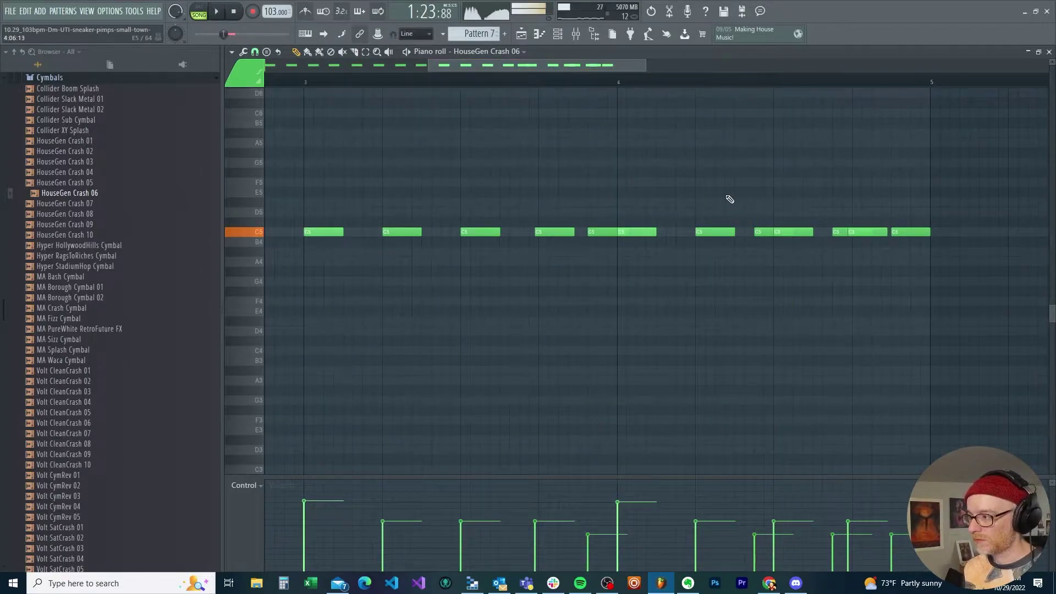
key(space)
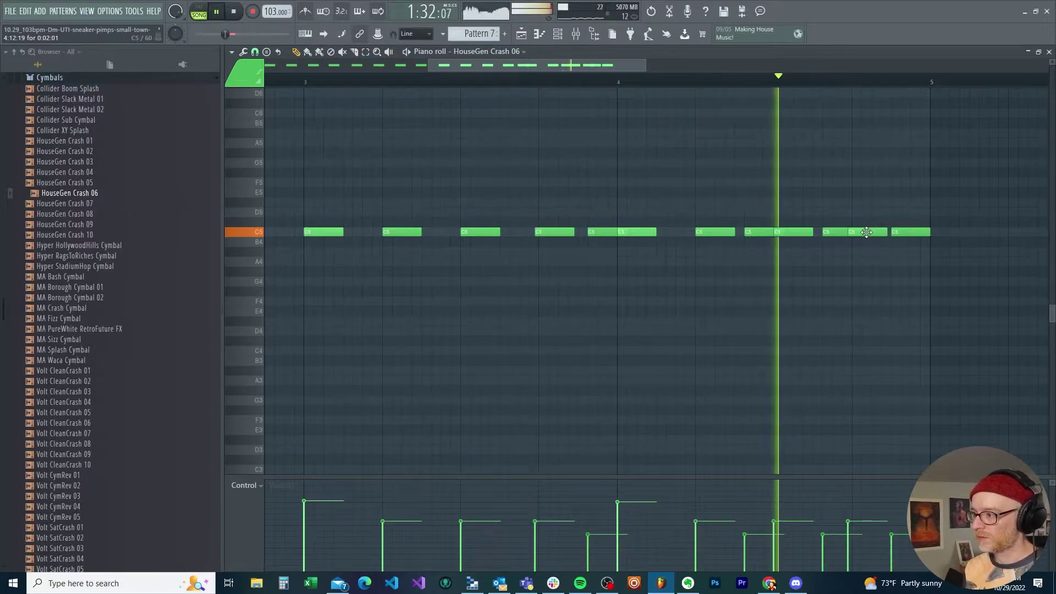
key(space)
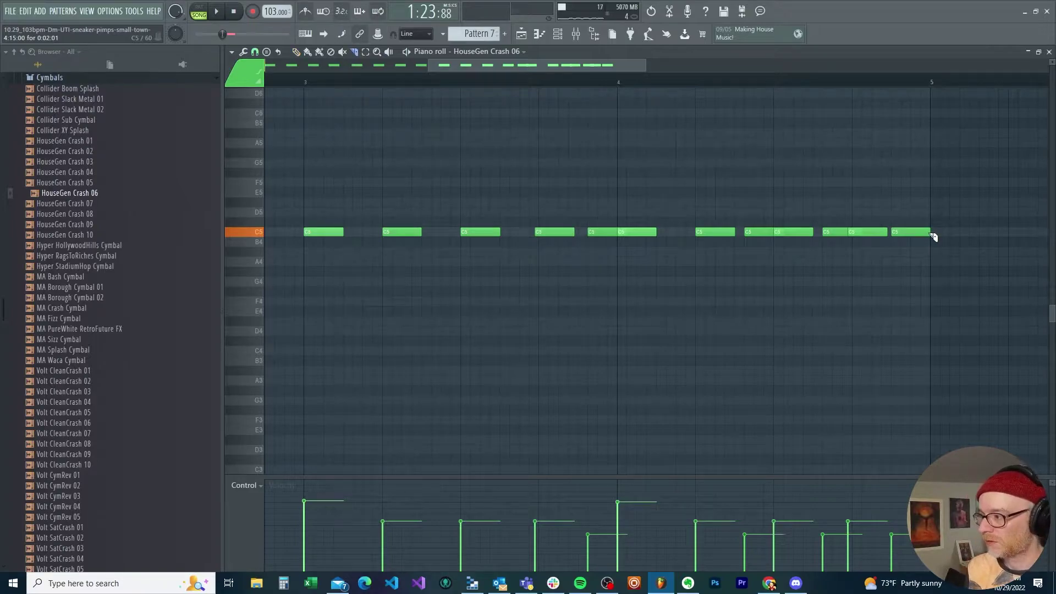
Repeat the Pattern 7 clip three more times on playlist Track 3 to fill the chorus up to bar 53, and play it.
click(521, 34)
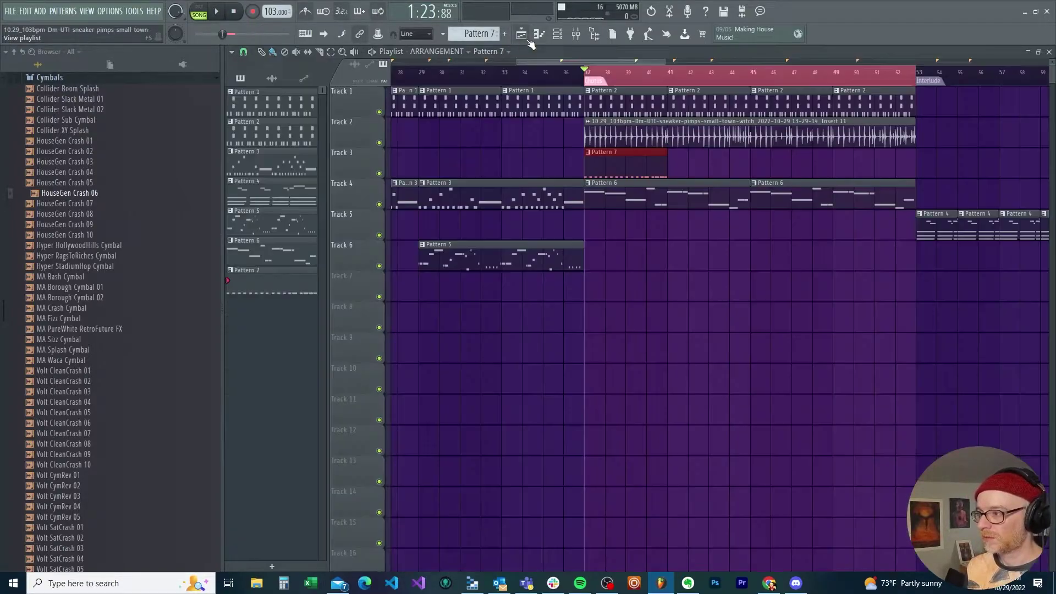
drag(642, 164, 817, 157)
key(space)
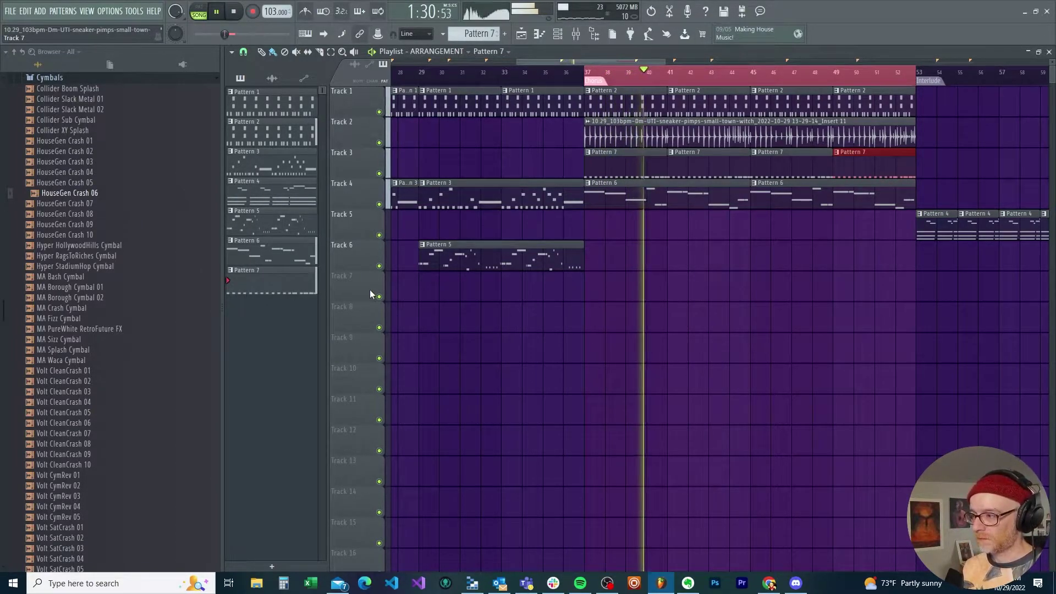
Move the empty playlist Track 7 up to directly below Track 3 and stop playback.
drag(370, 289, 370, 193)
key(space)
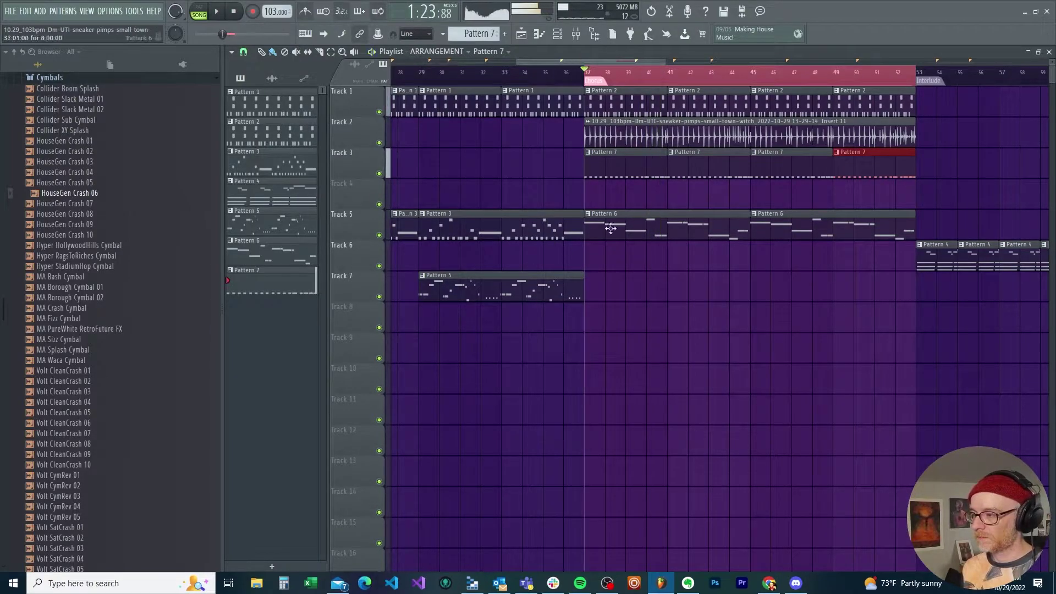
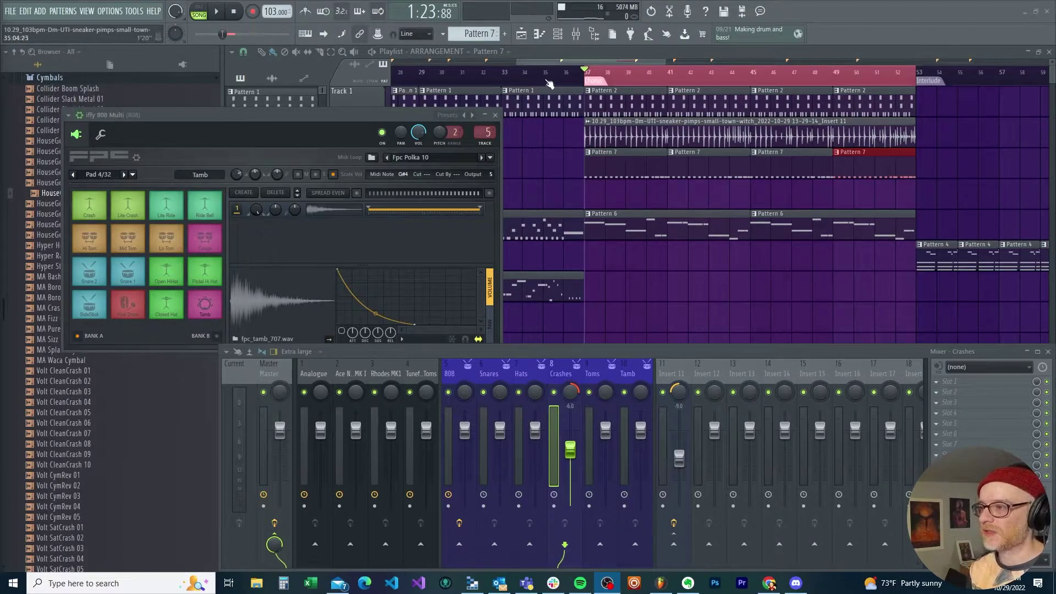
Open Pattern 7's piano roll for the iffy 808 Multi channel and close its plugin window.
click(647, 164)
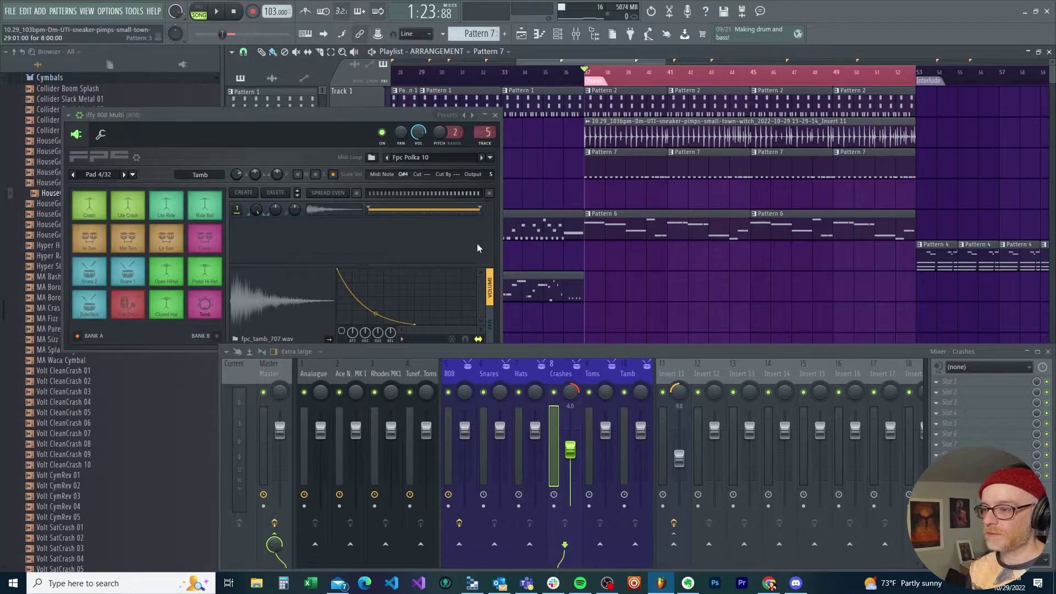
key(F7)
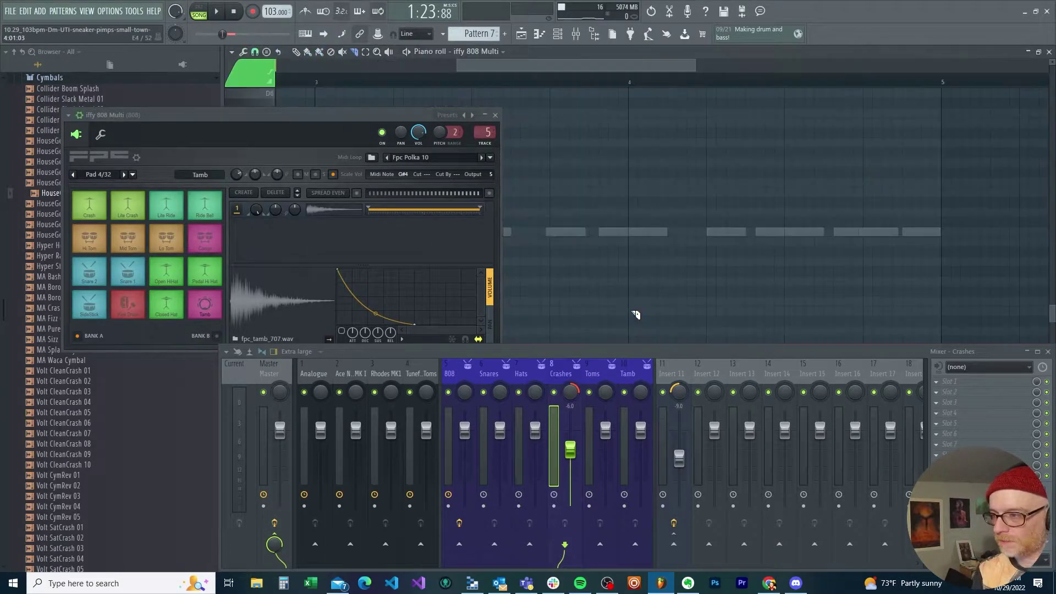
key(F5)
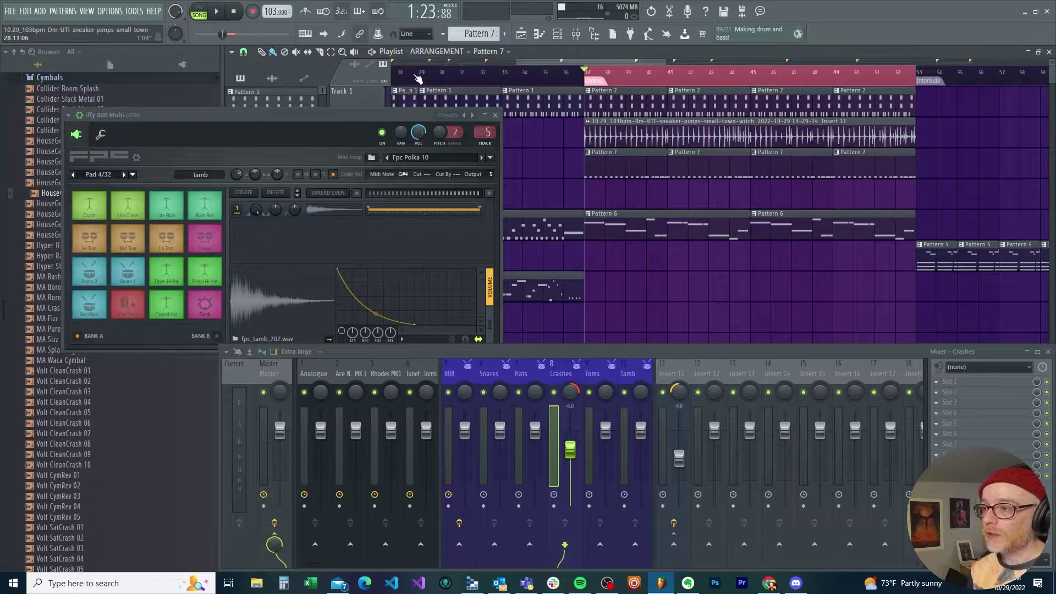
click(604, 33)
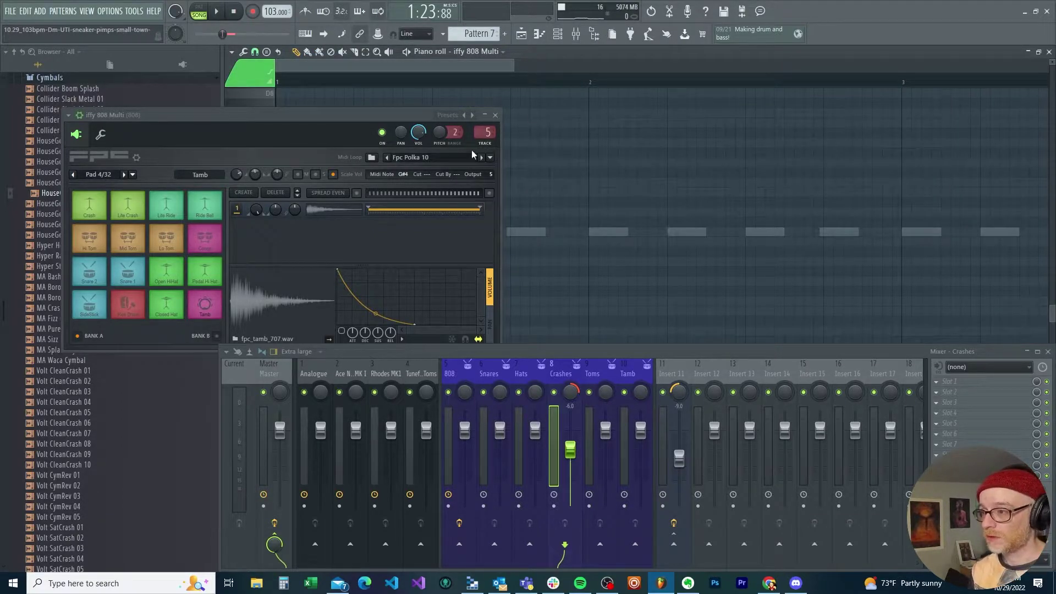
click(496, 115)
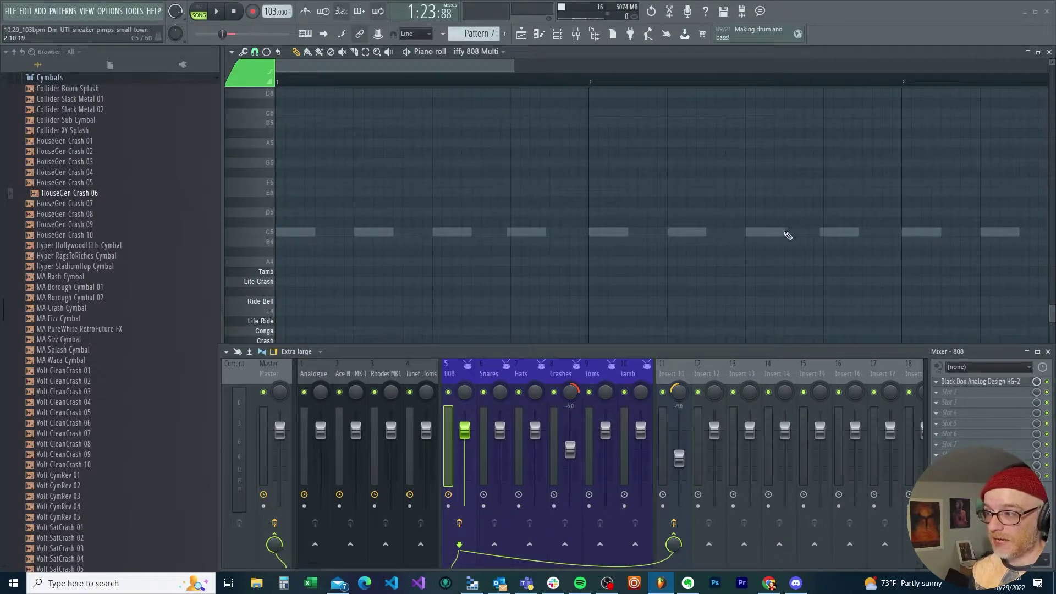
Place a half-beat tambourine note on each of the four beats of bar 1.
scroll(251, 235, down, 3)
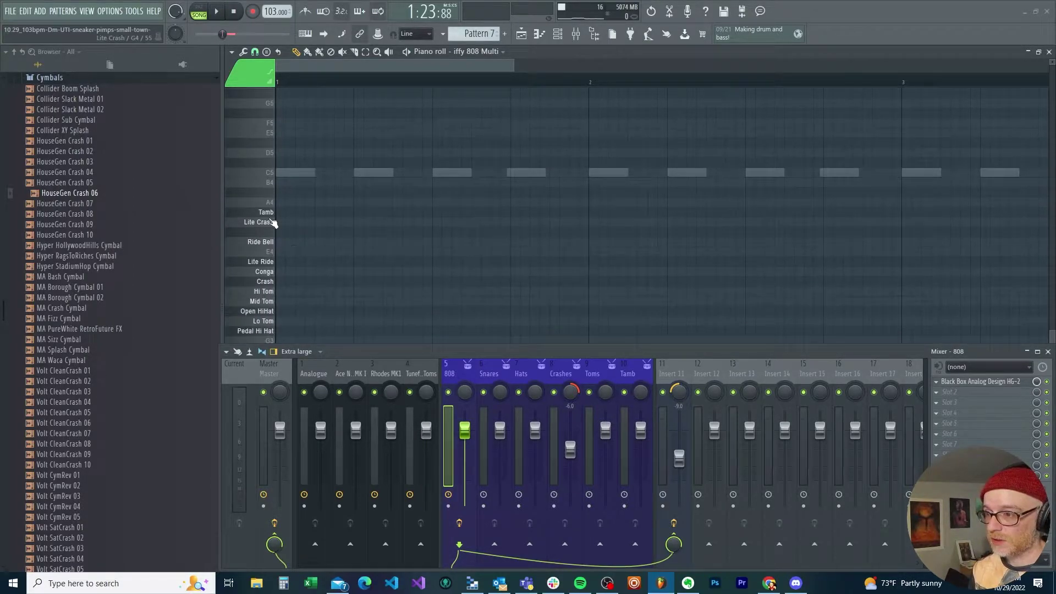
click(277, 212)
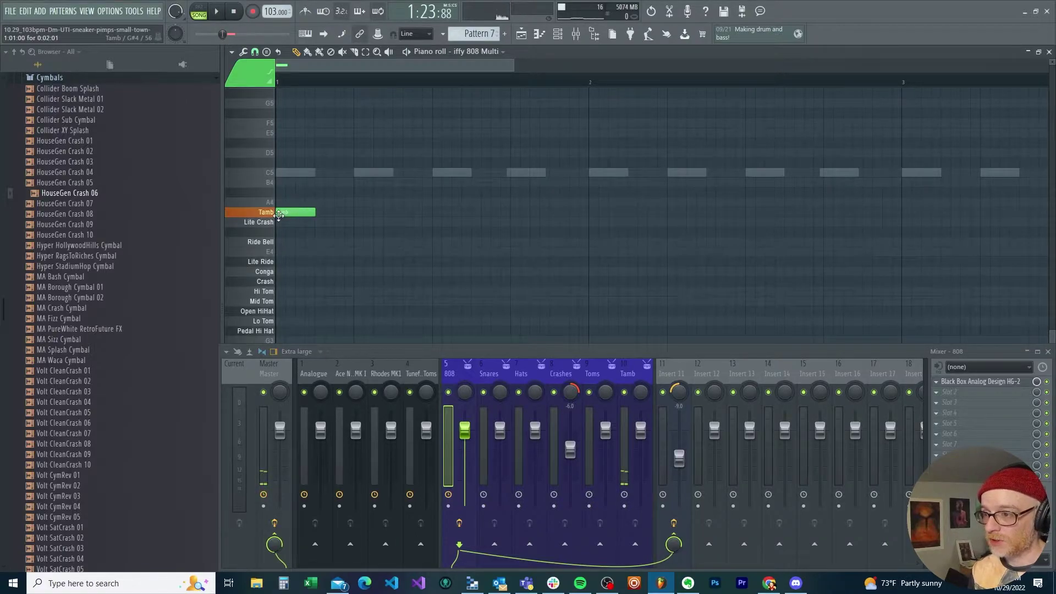
click(356, 213)
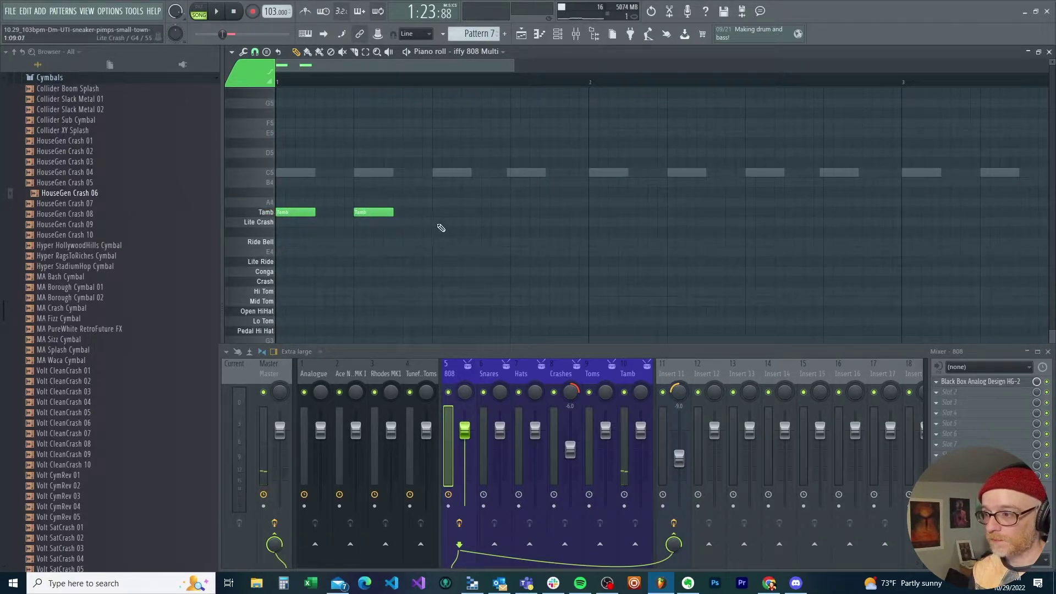
click(435, 212)
click(512, 213)
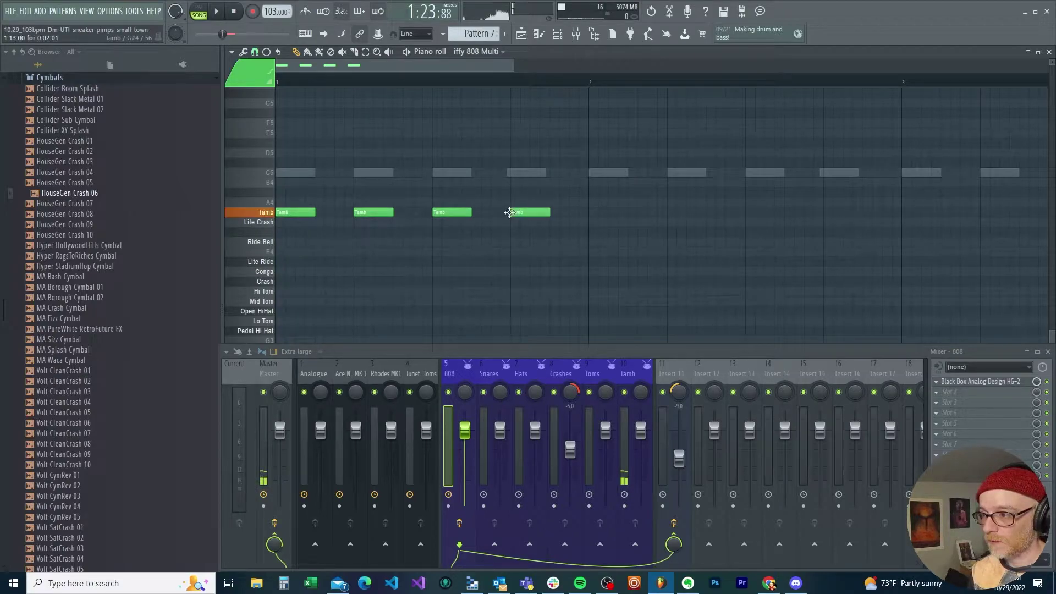
Copy the tambourine notes onto every beat through the end of bar 4 and play the chorus in the playlist.
mouse_move(561, 201)
mouse_down()
mouse_move(284, 235)
mouse_move(451, 215)
mouse_move(911, 214)
mouse_up()
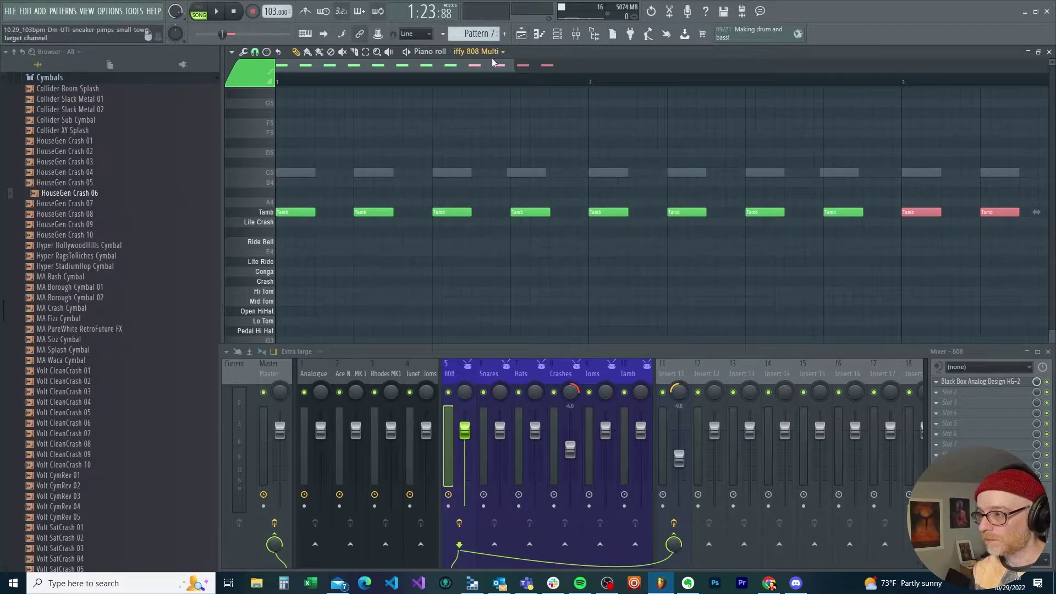
drag(493, 62, 700, 60)
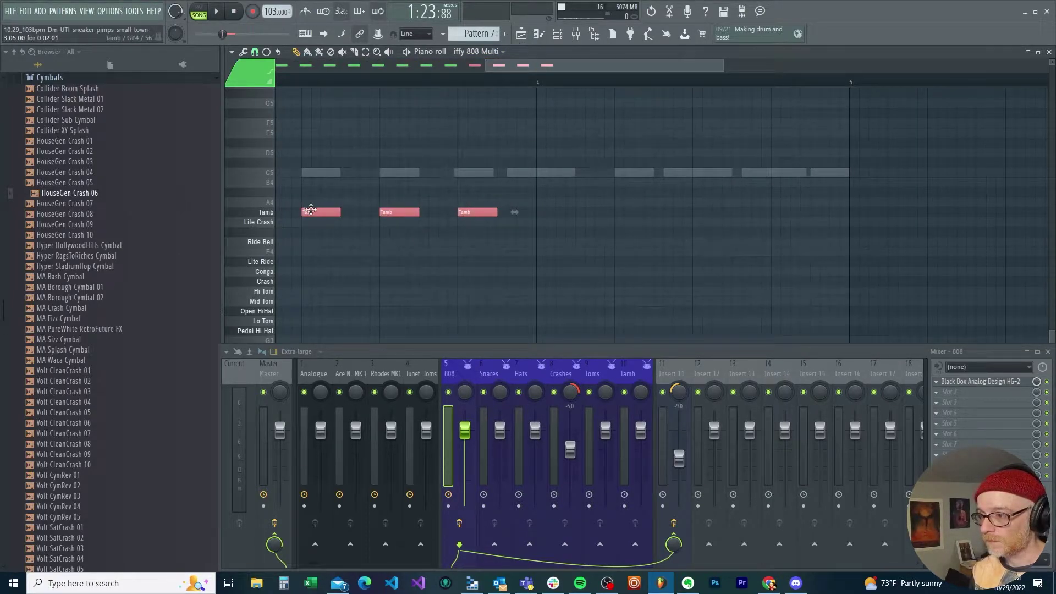
drag(311, 209, 631, 207)
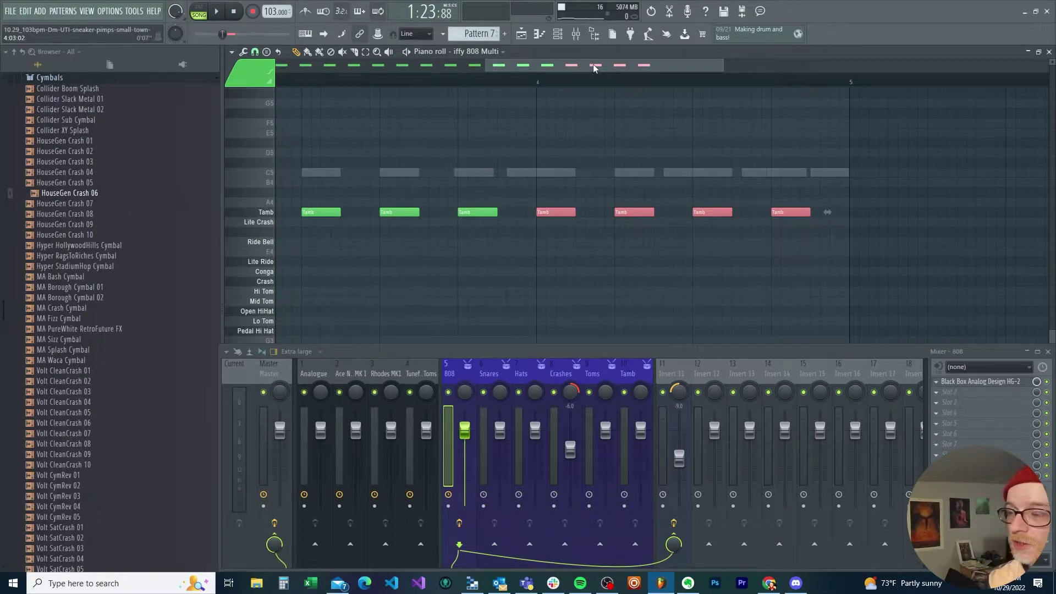
drag(594, 66, 379, 64)
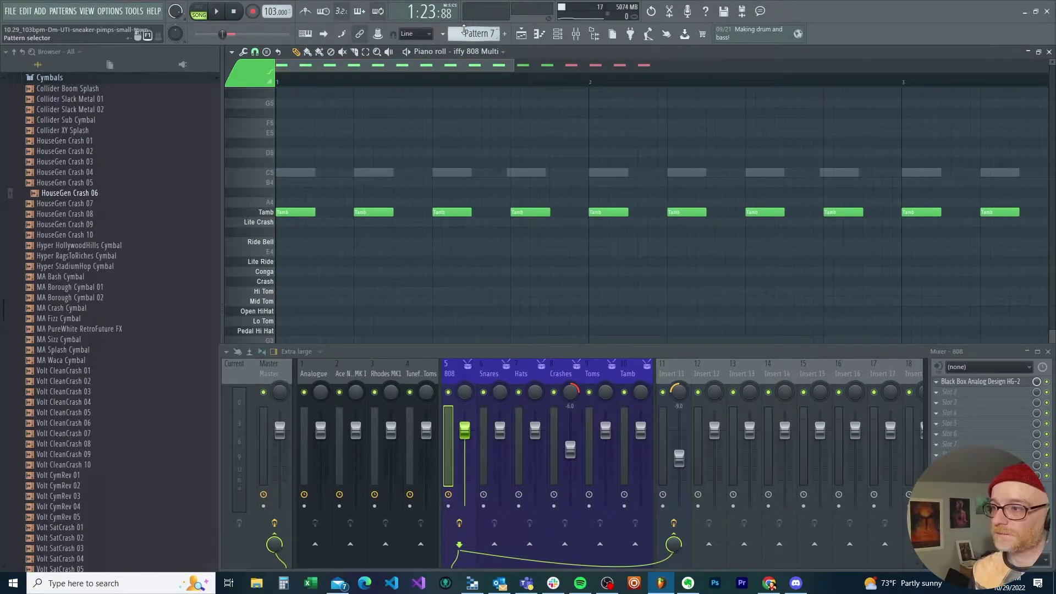
click(522, 35)
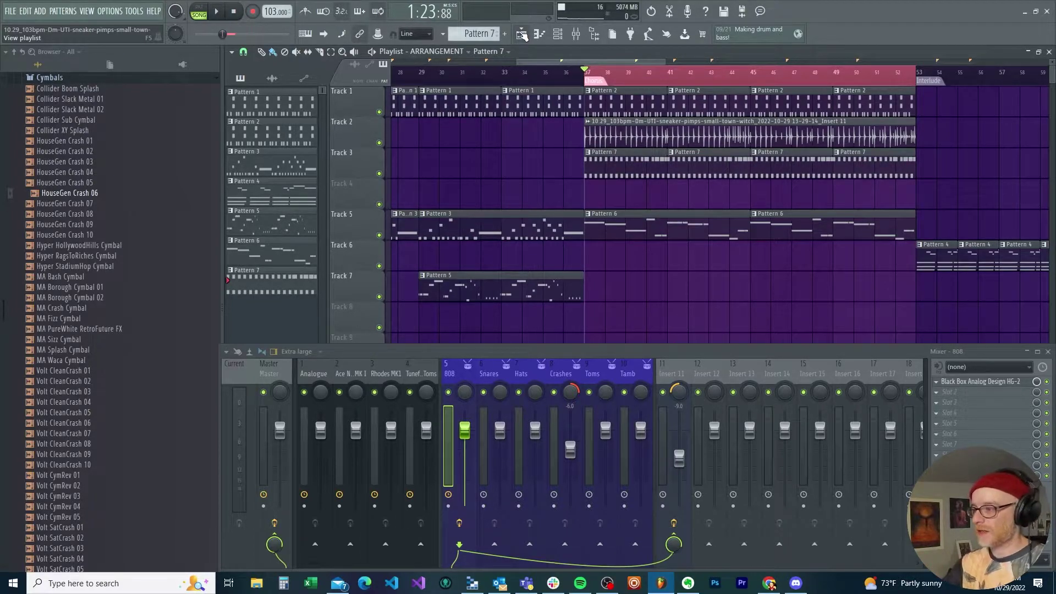
key(space)
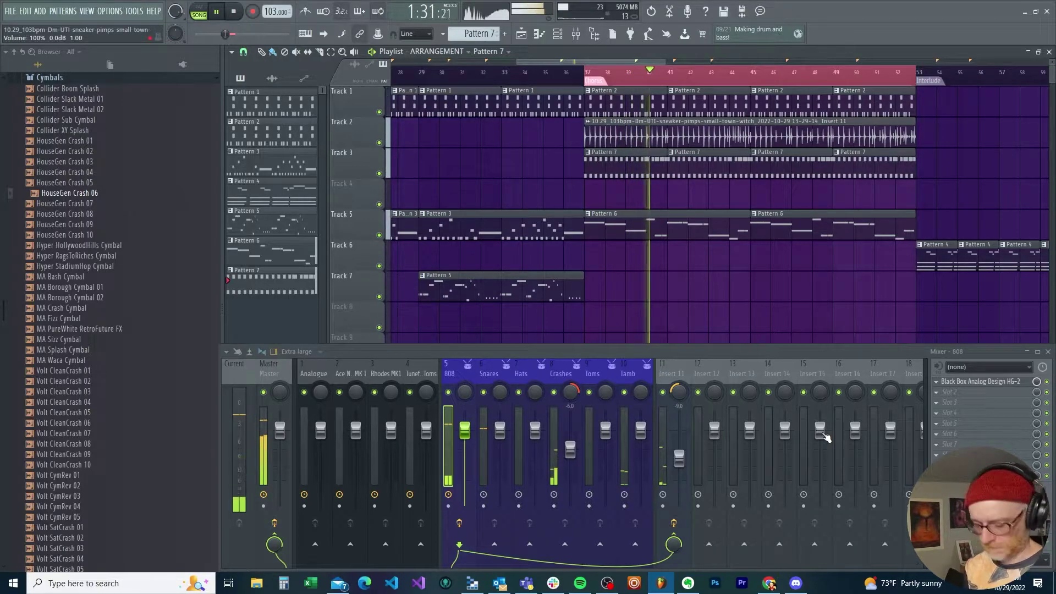
Duplicate all tambourine notes half a beat later, give the off-beat copies a lower velocity, and stop playback.
key(F7)
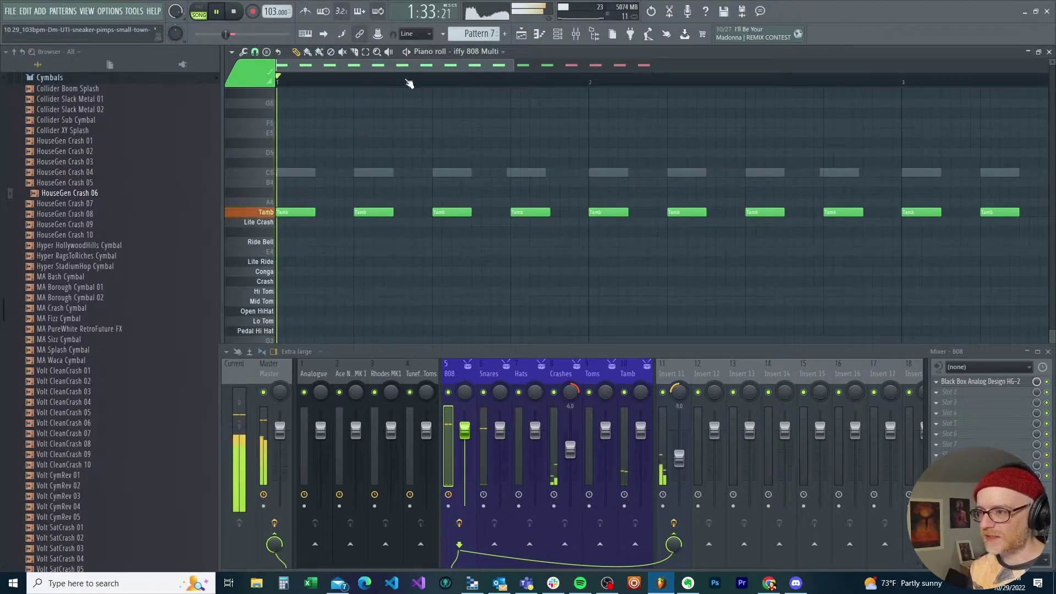
drag(277, 199, 862, 277)
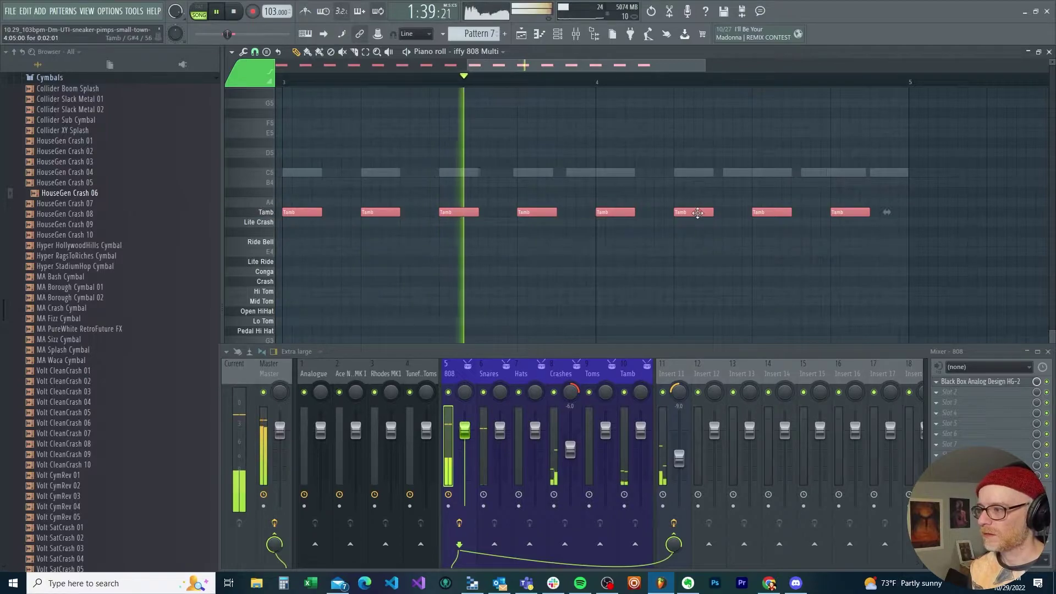
shift+drag(697, 212, 733, 207)
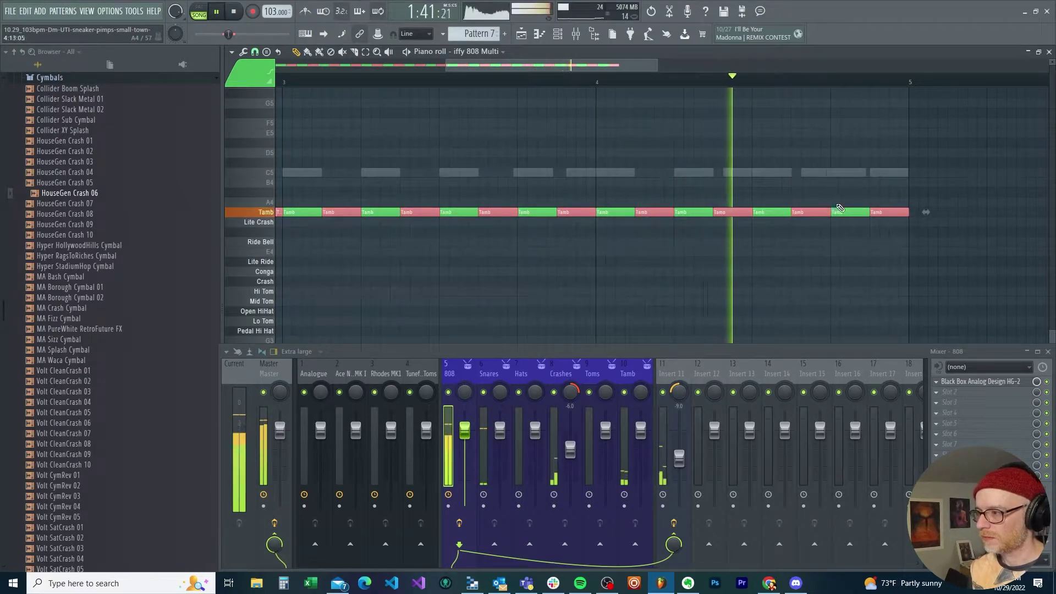
scroll(892, 208, down, 4)
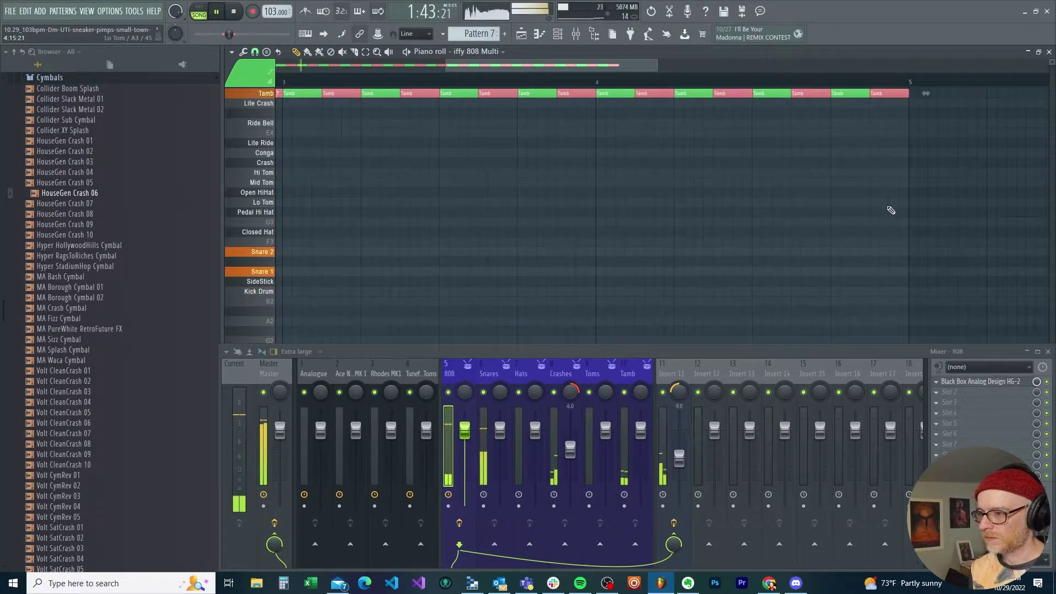
scroll(891, 209, up, 3)
scroll(890, 209, up, 2)
key(F9)
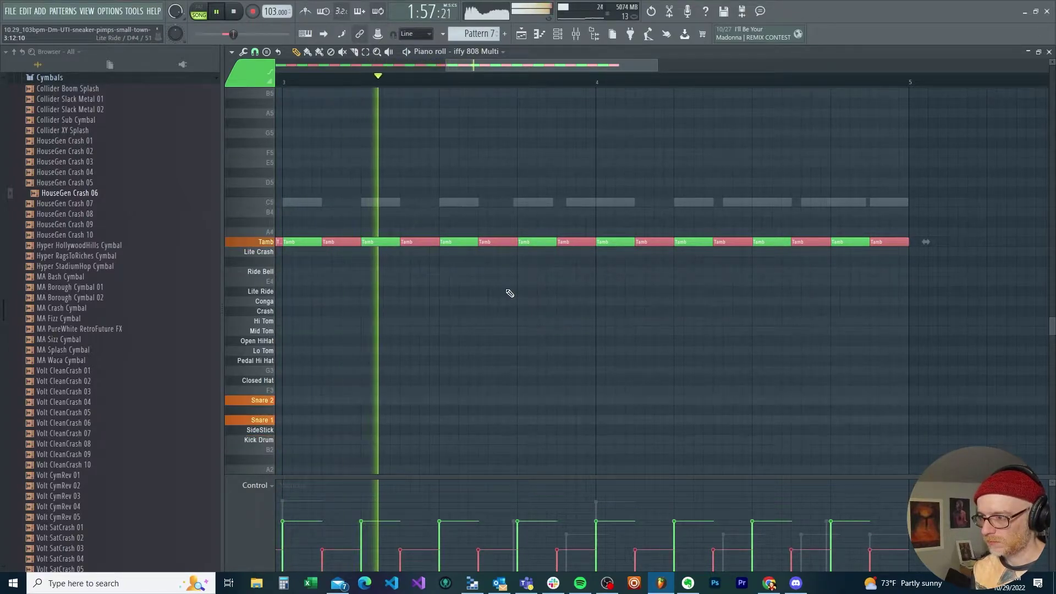
key(space)
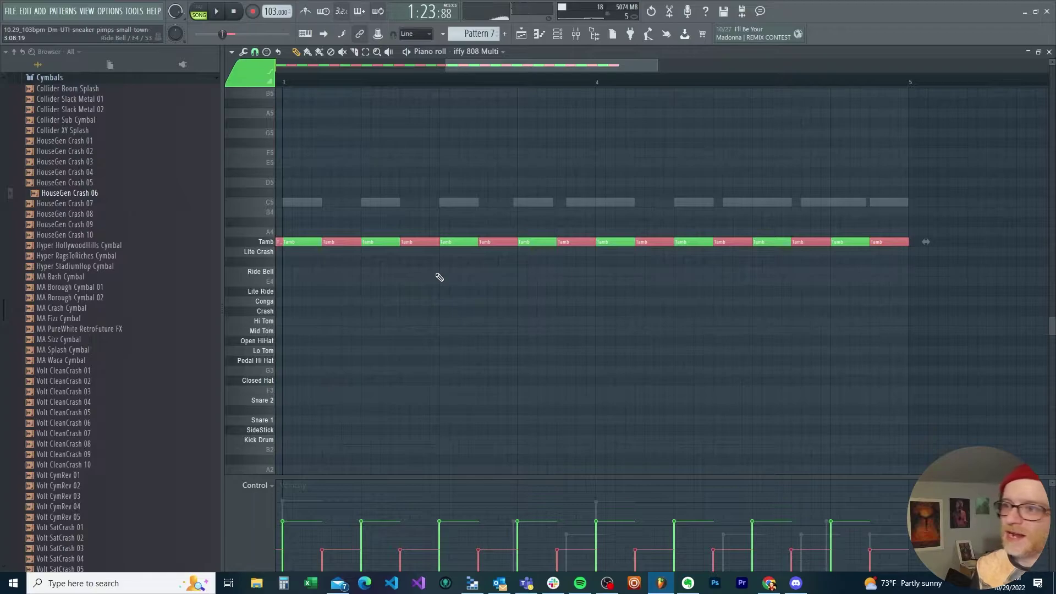
Try nudging the selected off-beat tambourine notes slightly earlier than the grid.
key(shift+Left)
key(shift+Left)
key(shift+Left)
key(shift+Left)
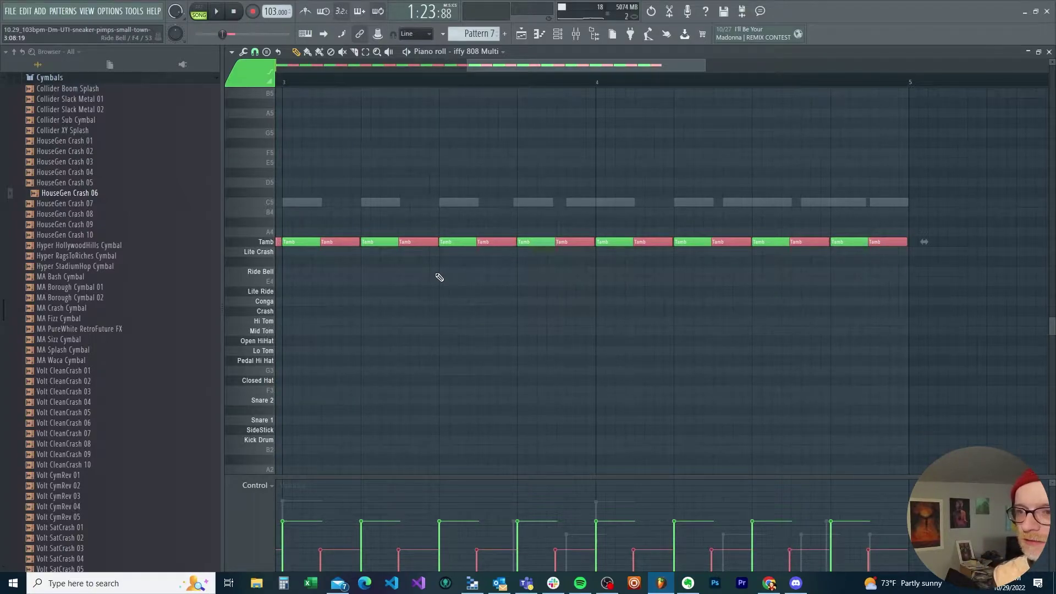
Play the chorus and nudge the off-beat tambourine notes in small increments until they sit slightly behind the grid.
key(space)
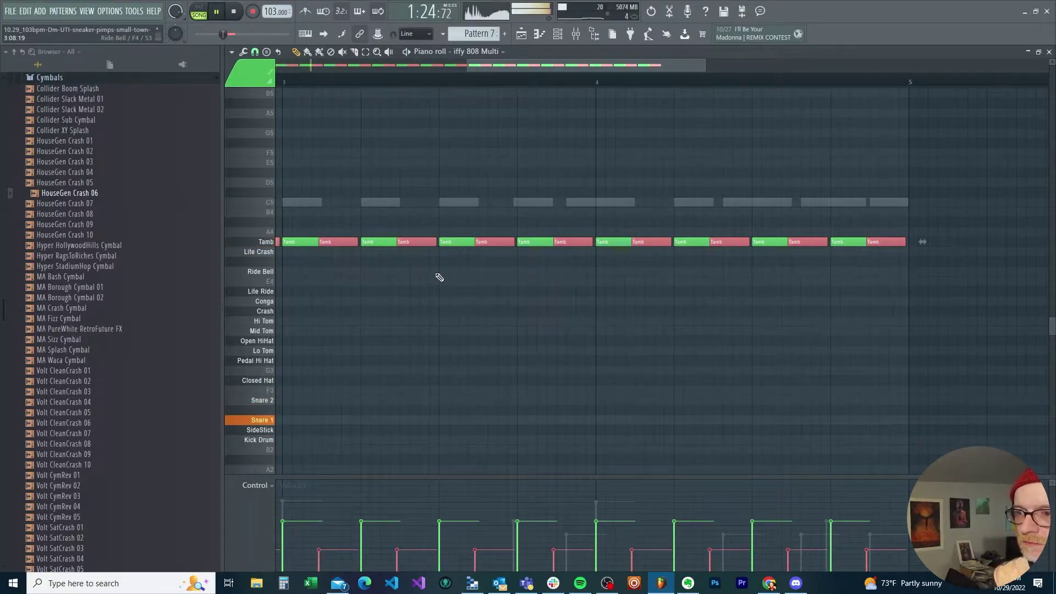
key(shift+Right)
key(shift+Right)
key(shift+Right)
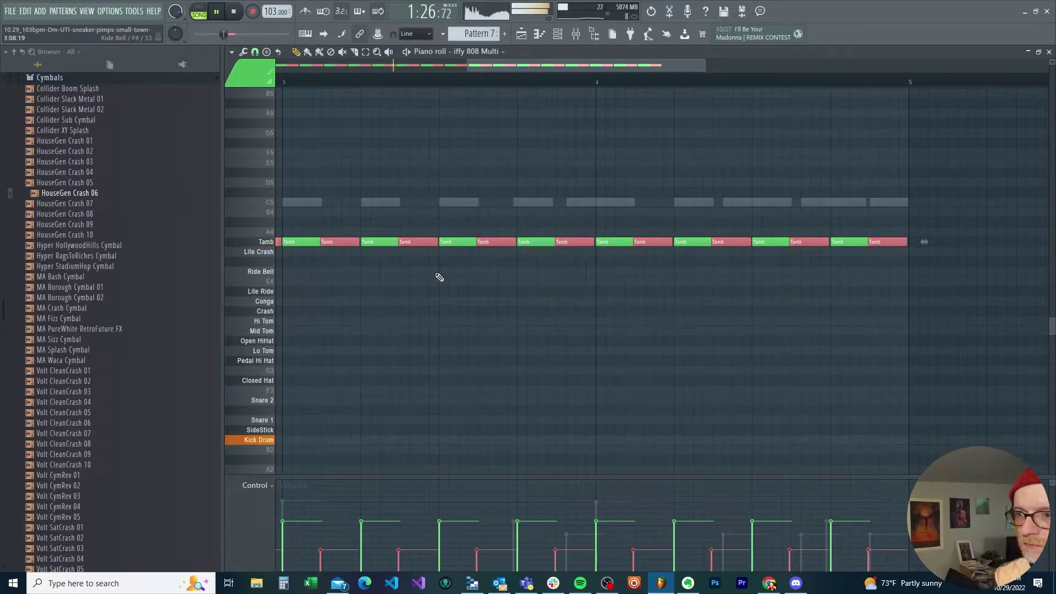
key(shift+Right)
key(shift+Right)
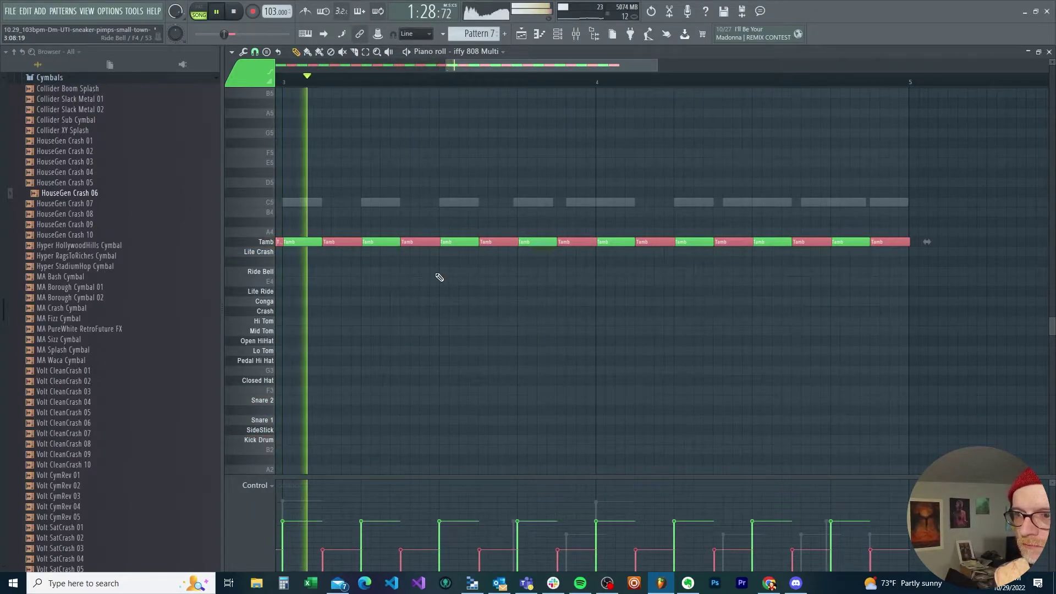
key(shift+Right)
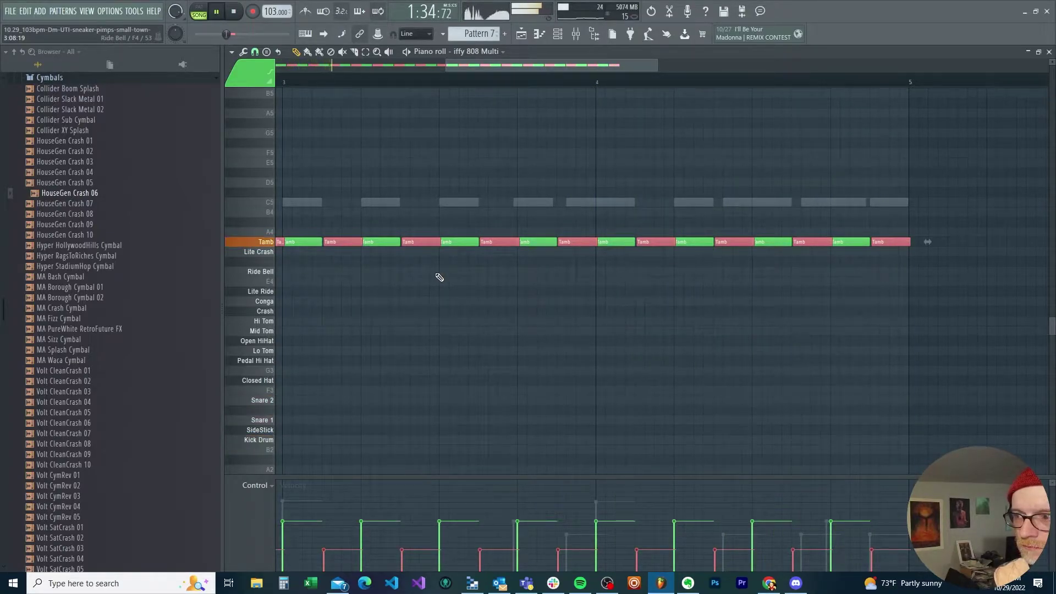
key(shift+Right)
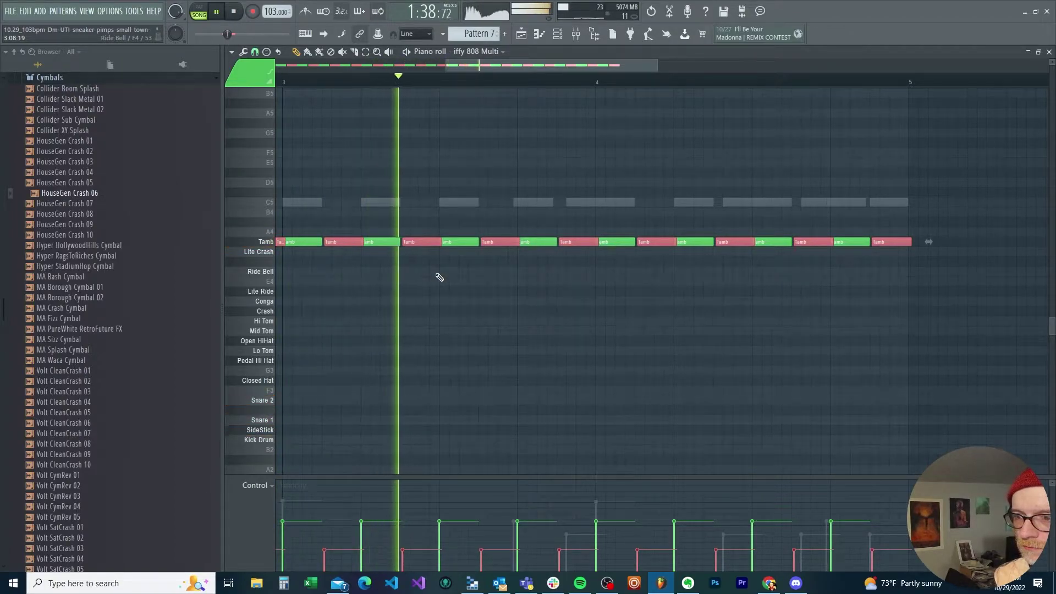
key(shift+Right)
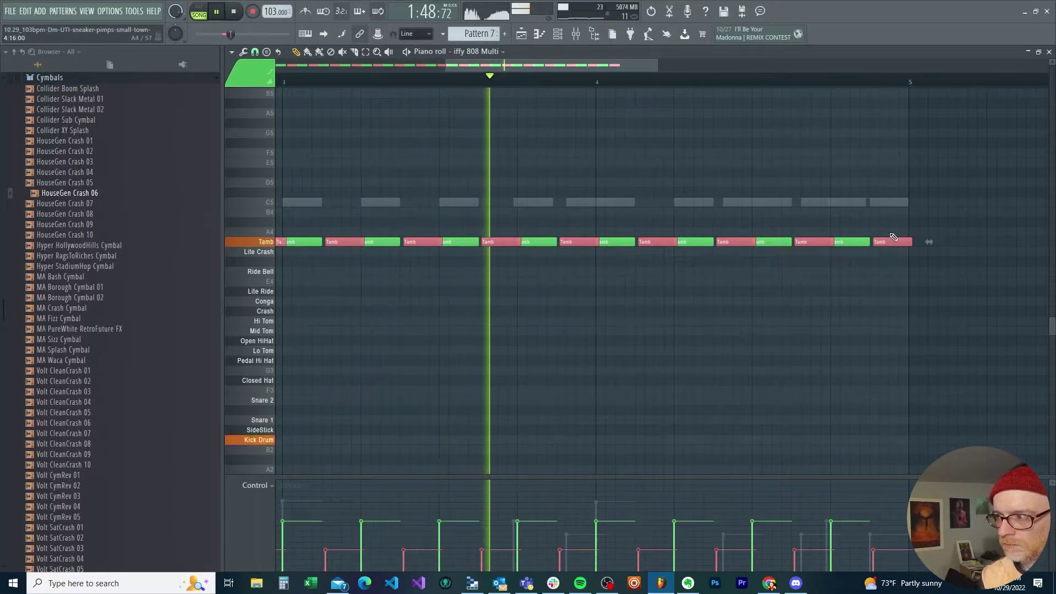
Slice off the part of the last tambourine note that extends past bar 4 and stop playback.
key(c)
right_click(911, 243)
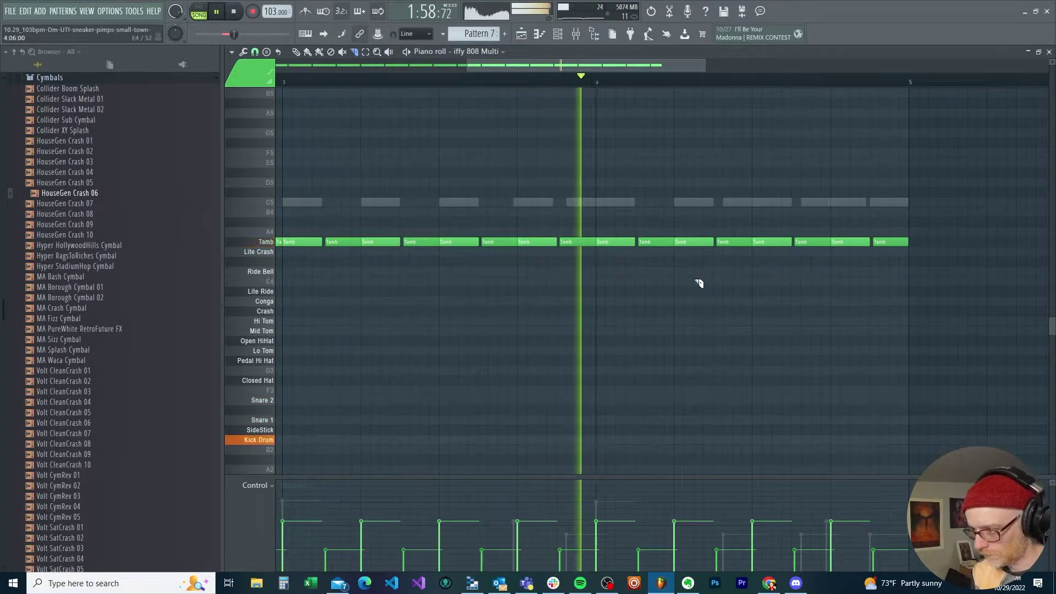
key(space)
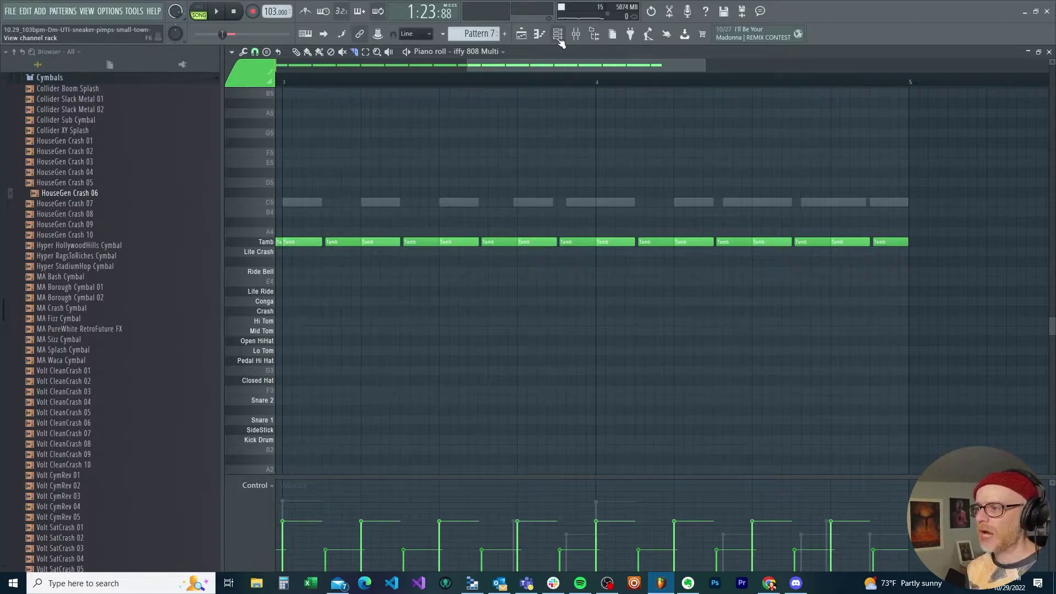
Show the mixer and give Insert 20 the preset name and colour "Verb send".
click(578, 35)
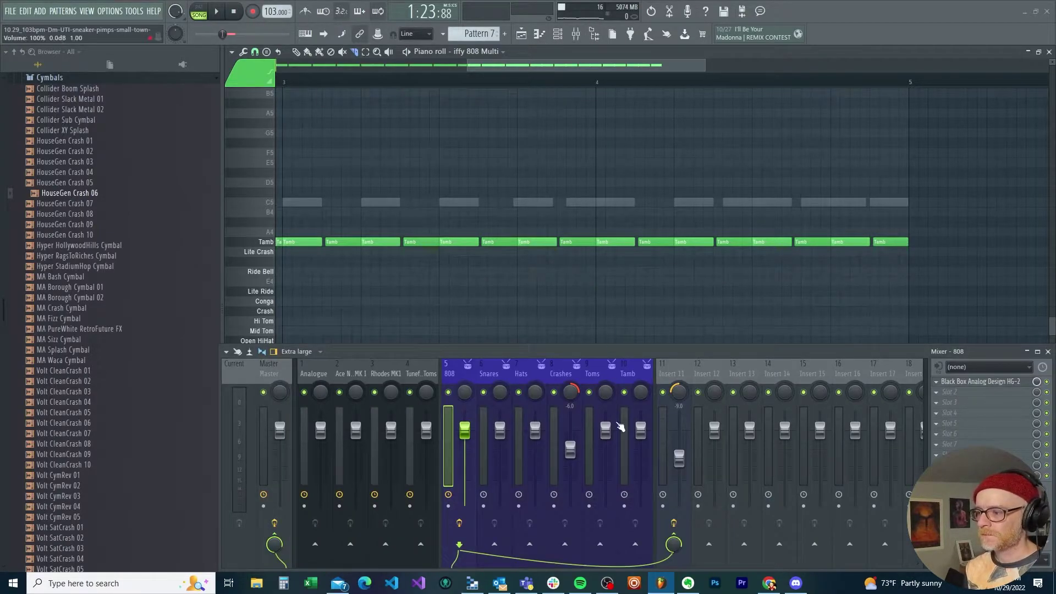
click(636, 372)
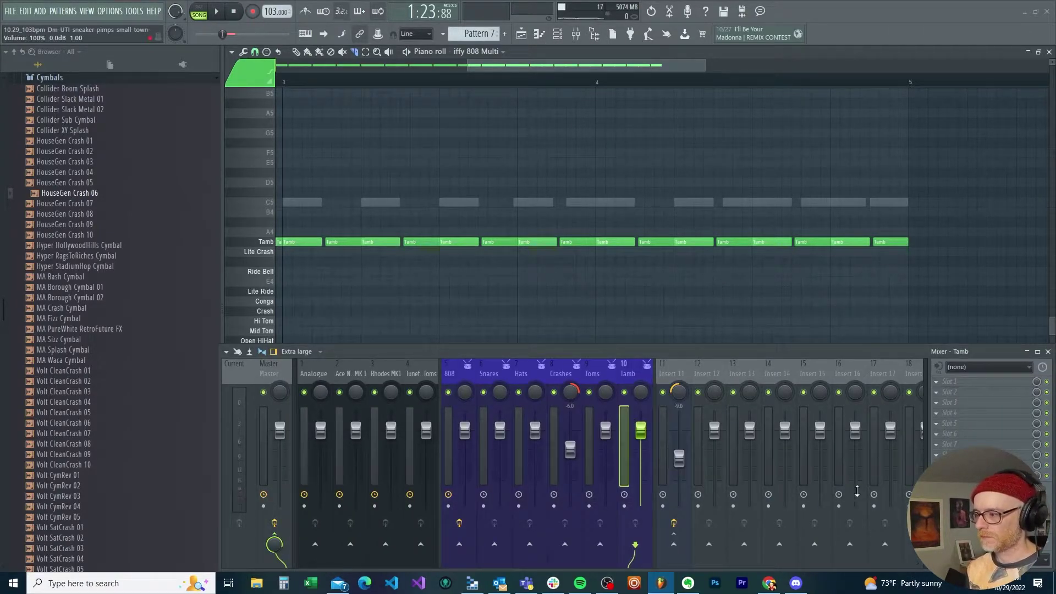
scroll(862, 376, down, 3)
click(883, 368)
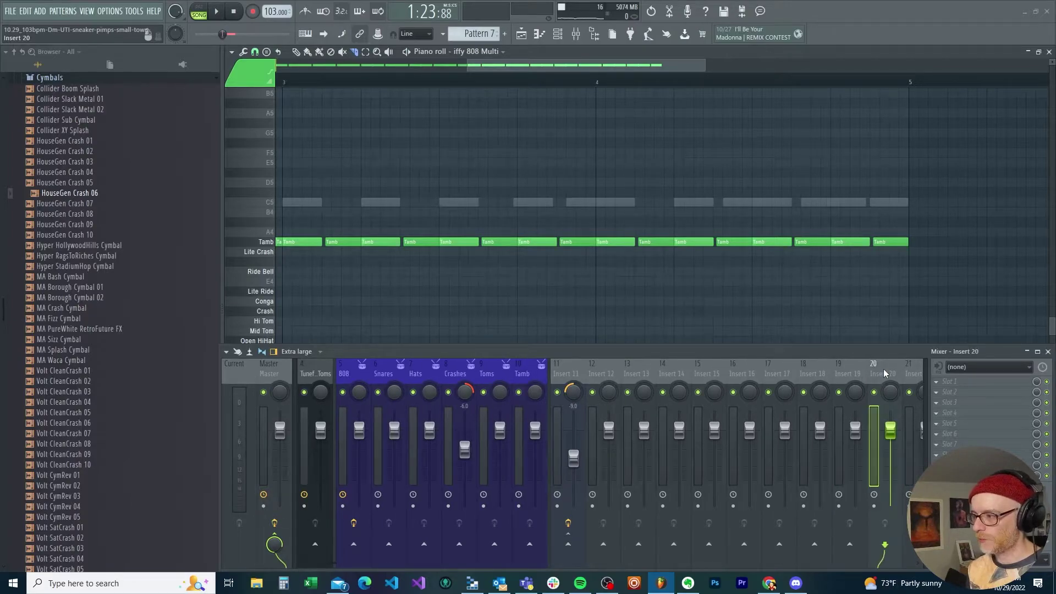
right_click(883, 368)
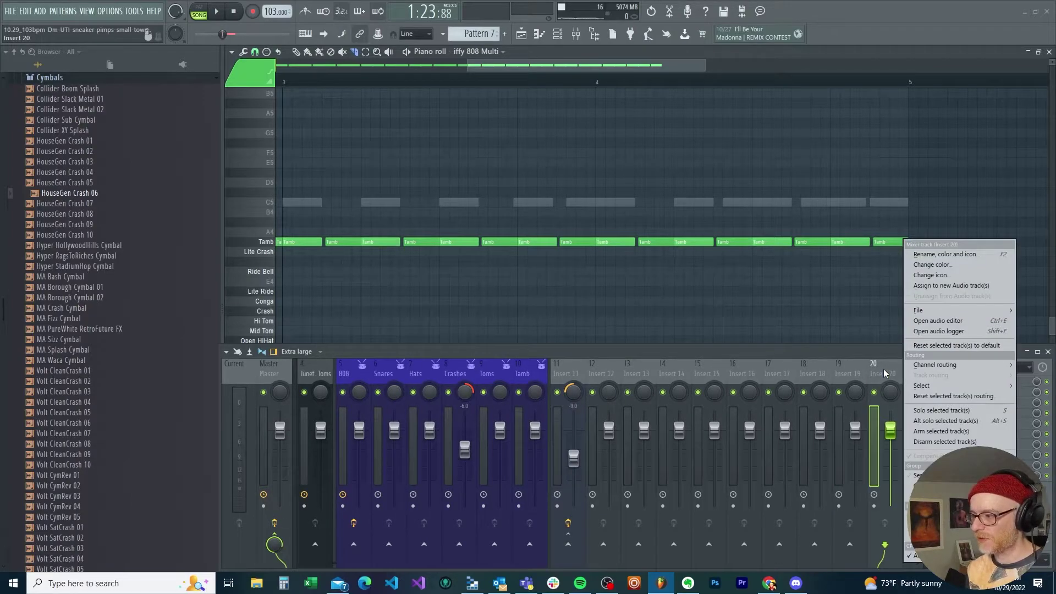
click(937, 254)
click(812, 254)
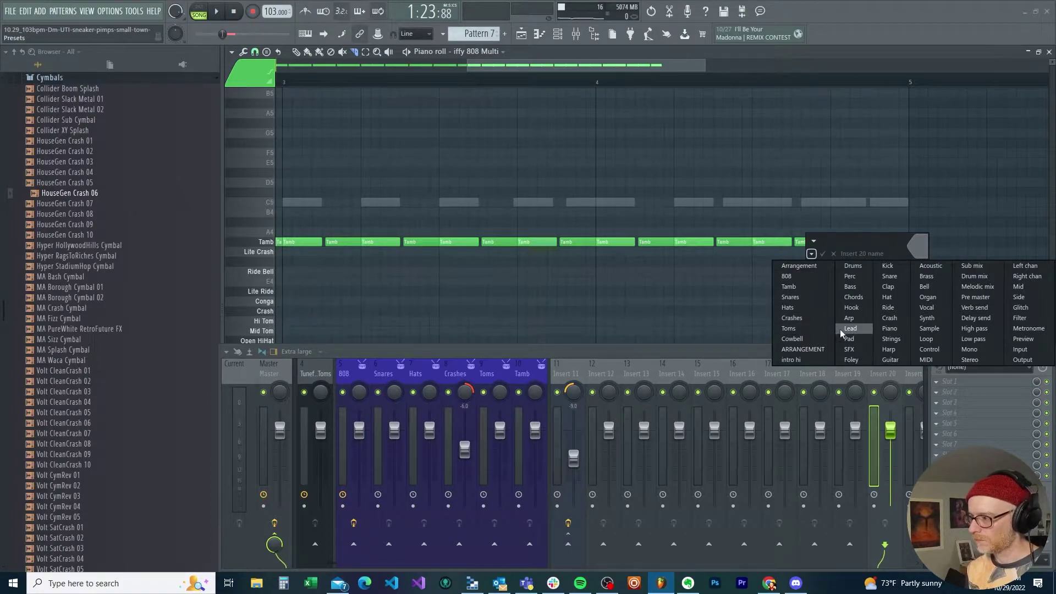
click(986, 308)
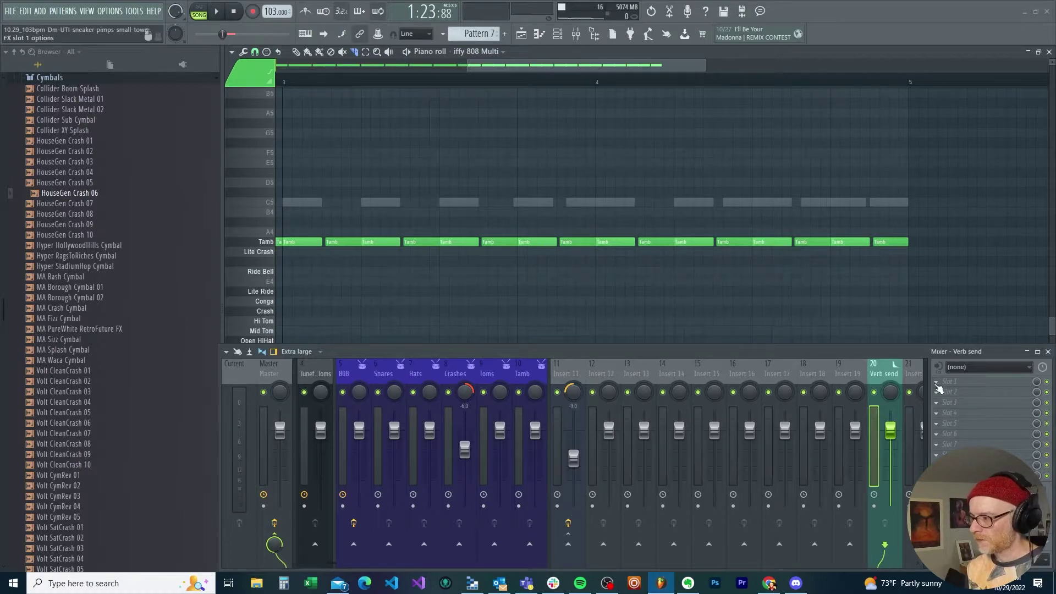
Load Raum in the Verb send track's first effect slot, with its high cut at 6.04 kHz and decay at 4.8 s.
click(937, 386)
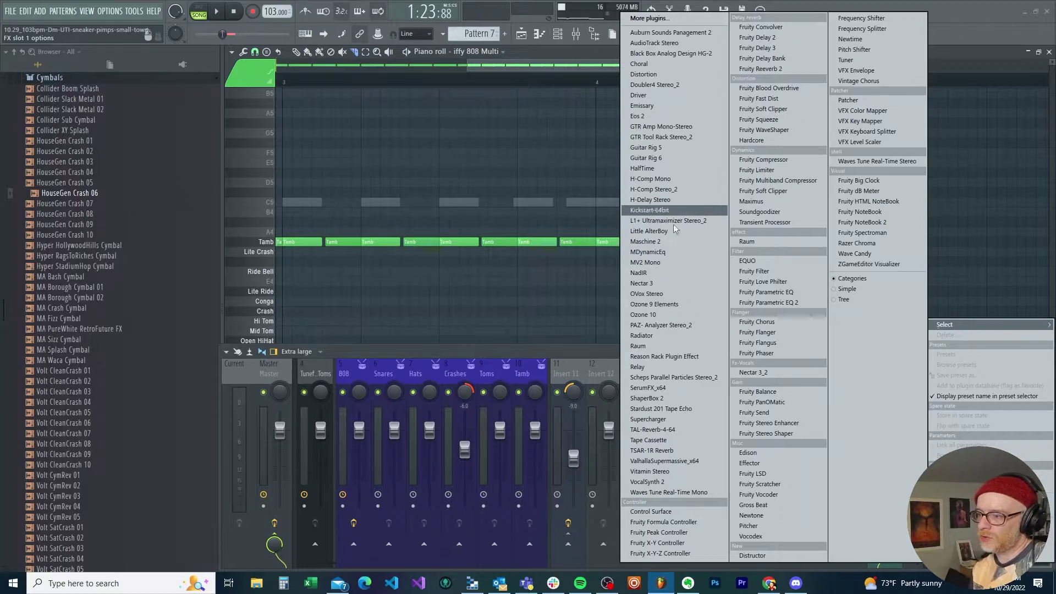
click(671, 345)
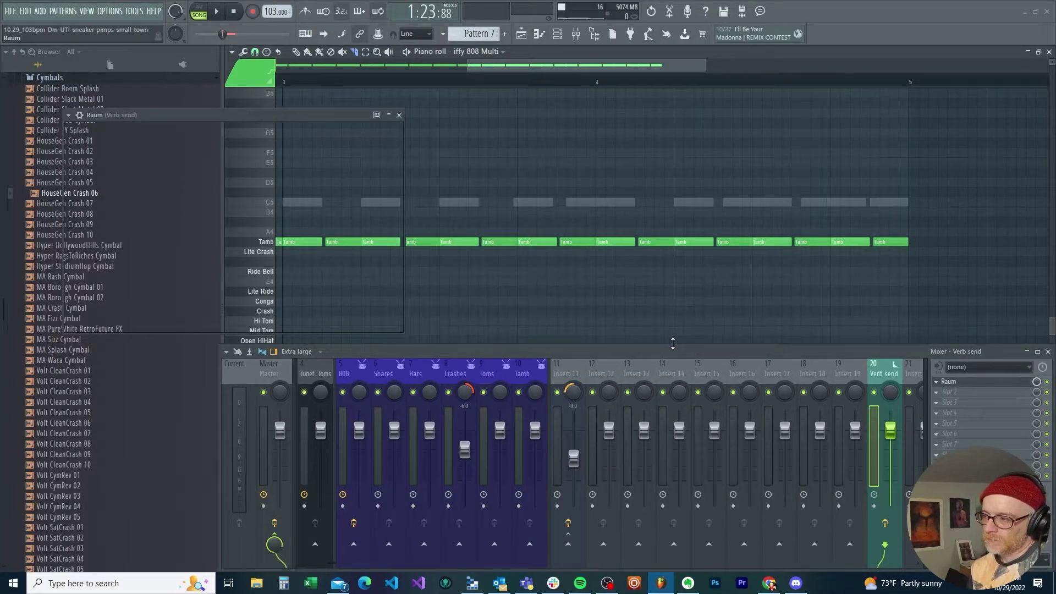
drag(258, 116, 571, 127)
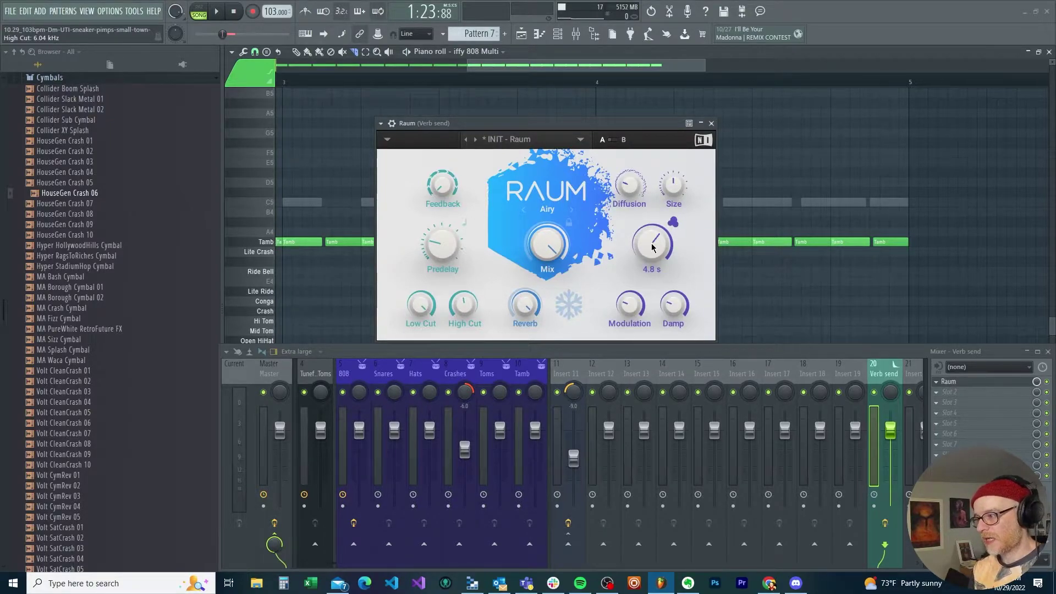
Route the Tamb track to Verb send and lower its send level to about 65% during playback.
click(529, 372)
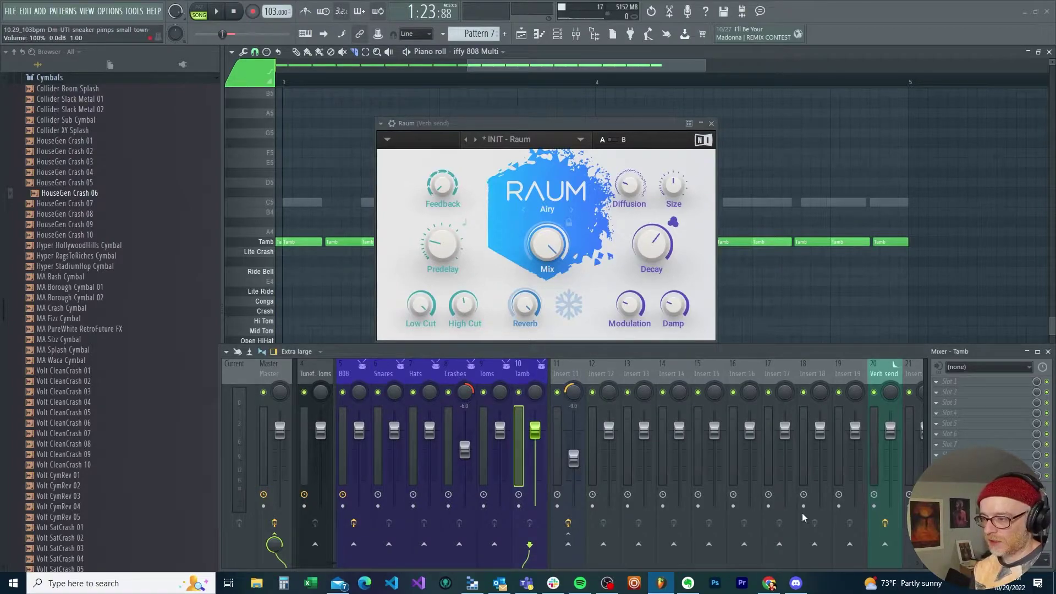
click(885, 545)
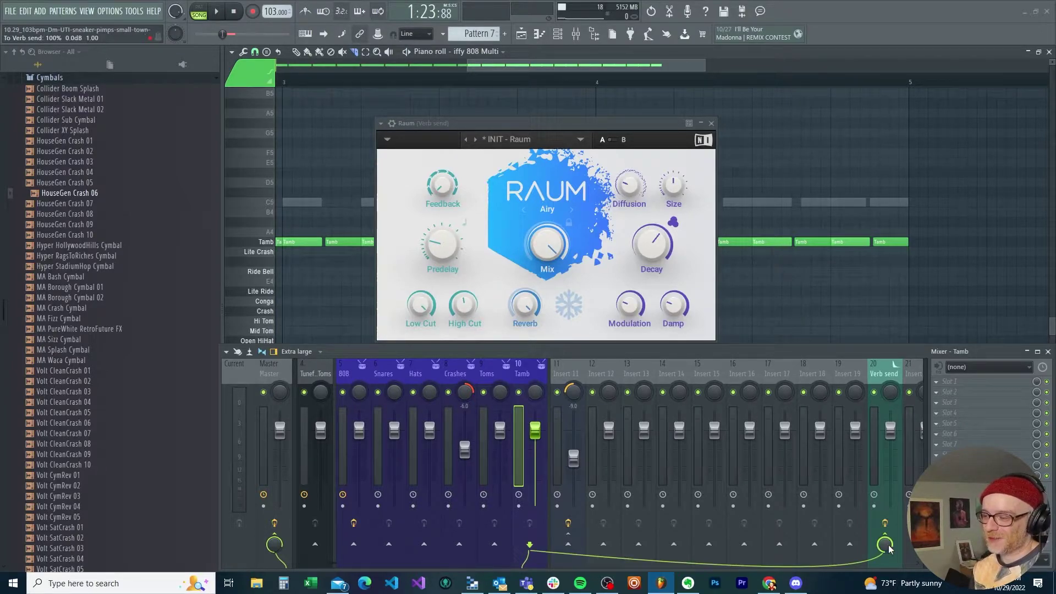
key(space)
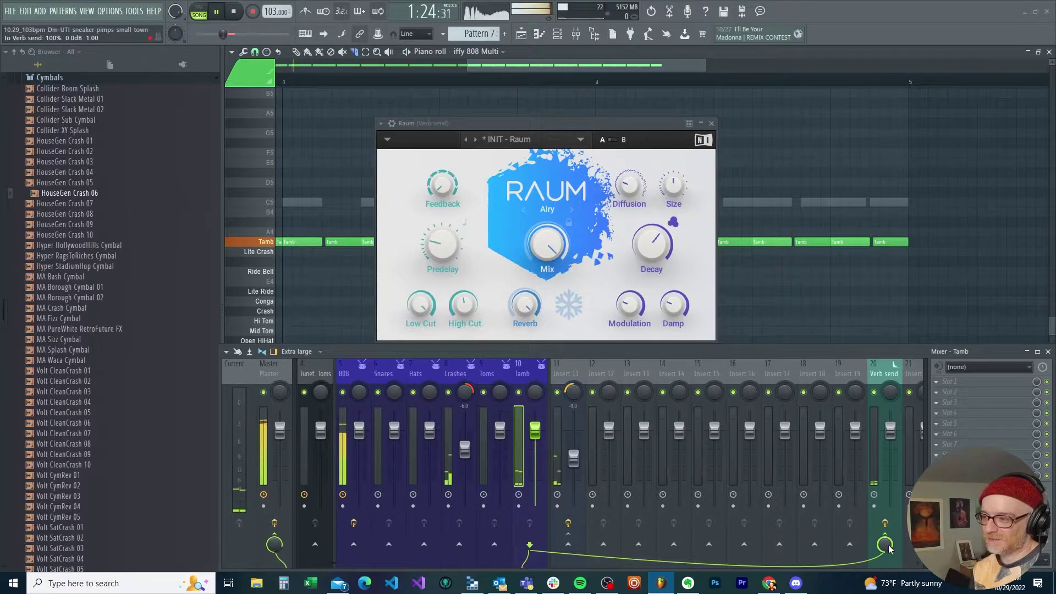
drag(889, 548, 889, 573)
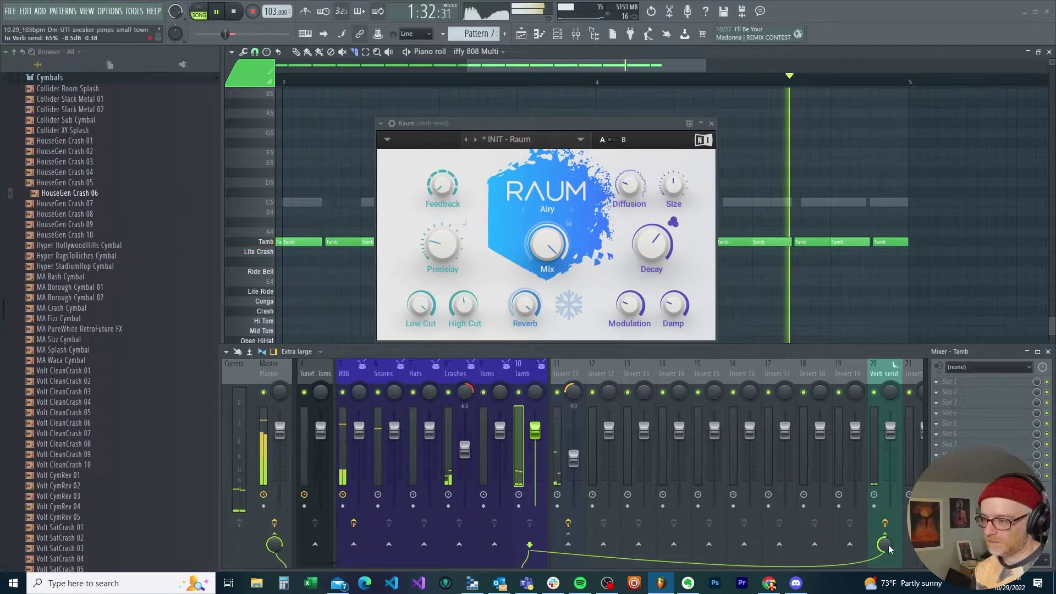
Route the Snares track to Verb send and reduce its send level to slightly below 36% while listening.
click(388, 375)
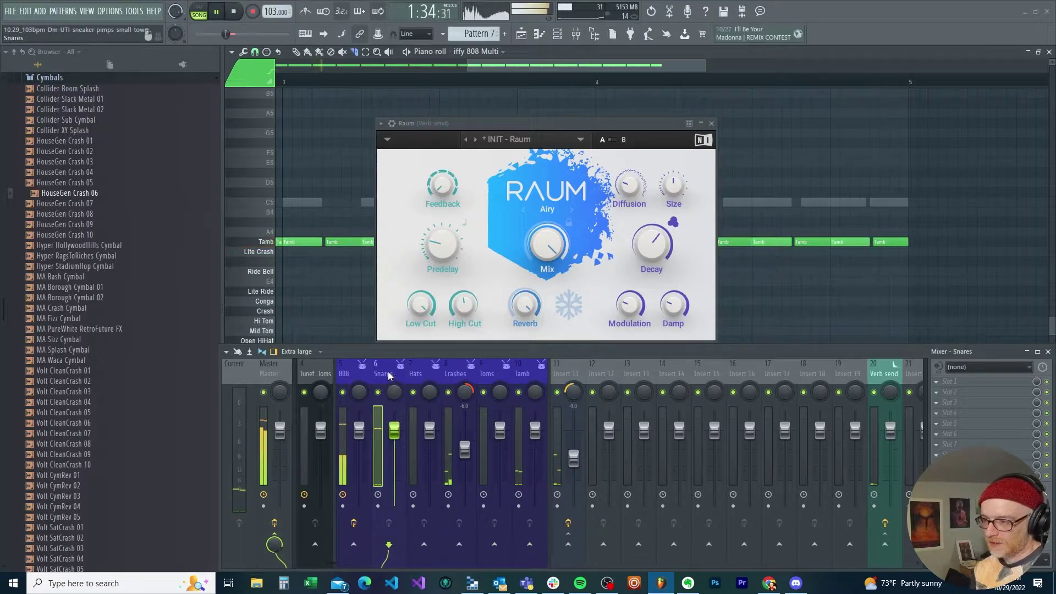
click(883, 545)
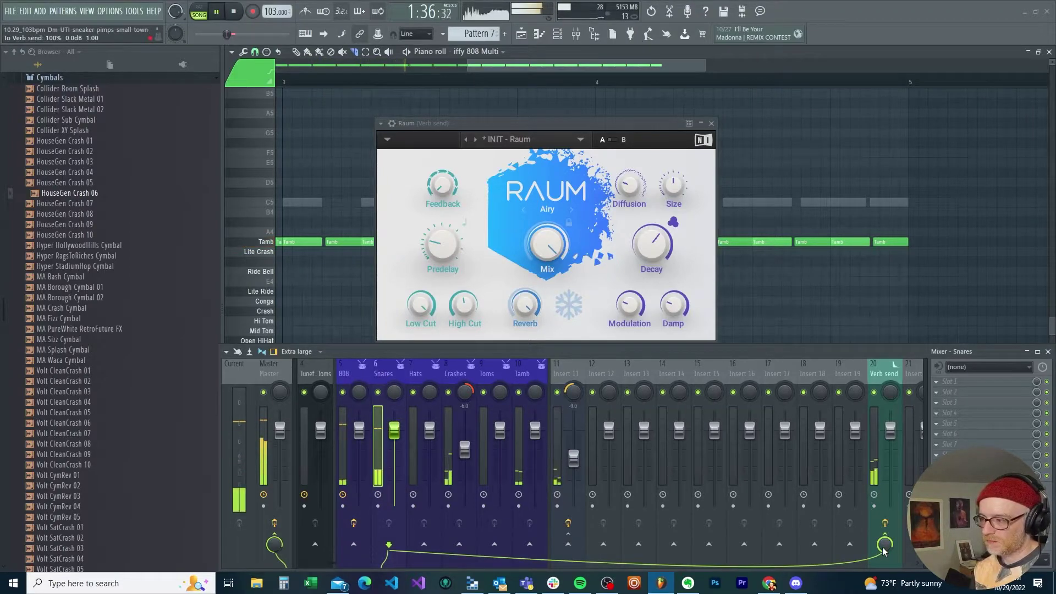
drag(883, 549, 883, 583)
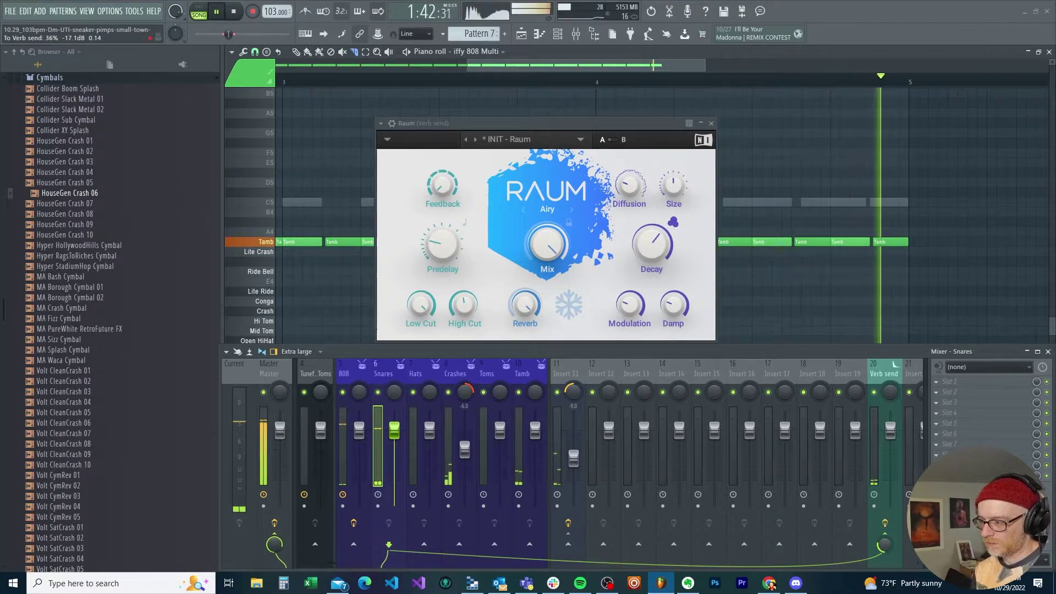
drag(884, 544, 884, 550)
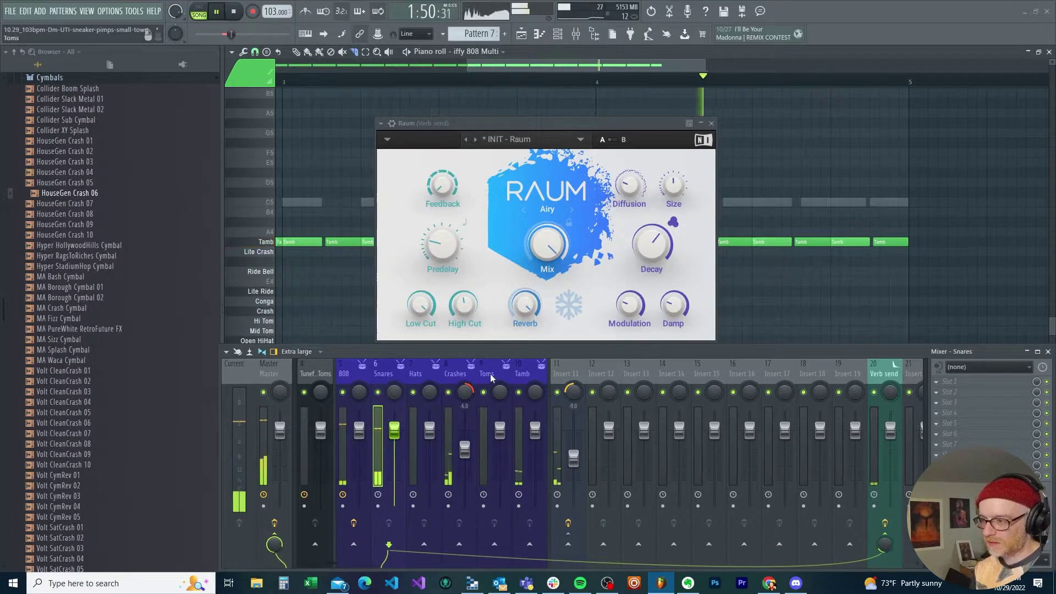
Move mixer track Insert 11 one place ahead of Tamb and rename it Claps.
click(557, 374)
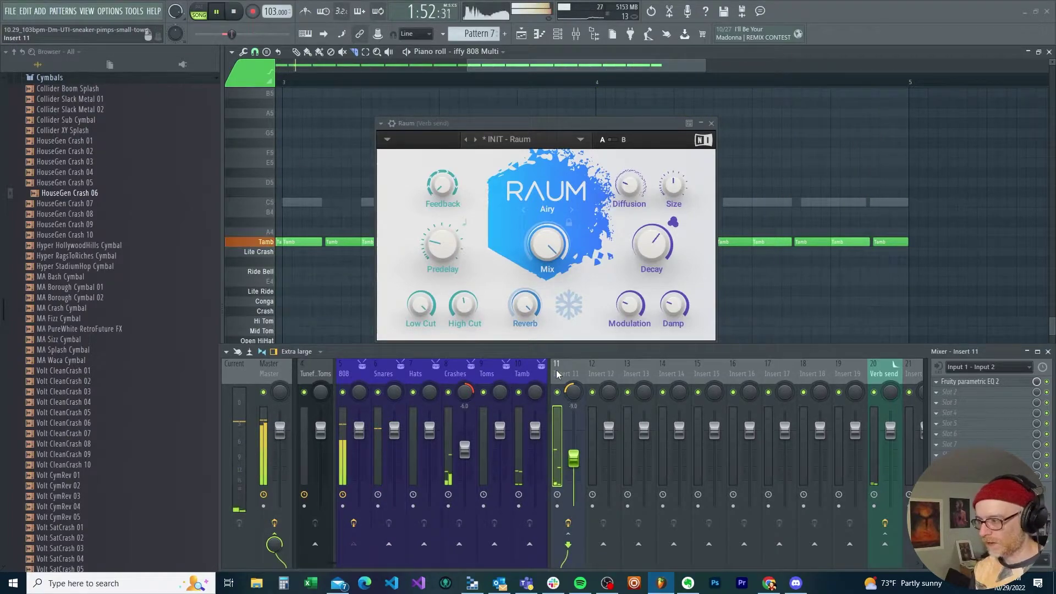
key(alt+Left)
right_click(553, 374)
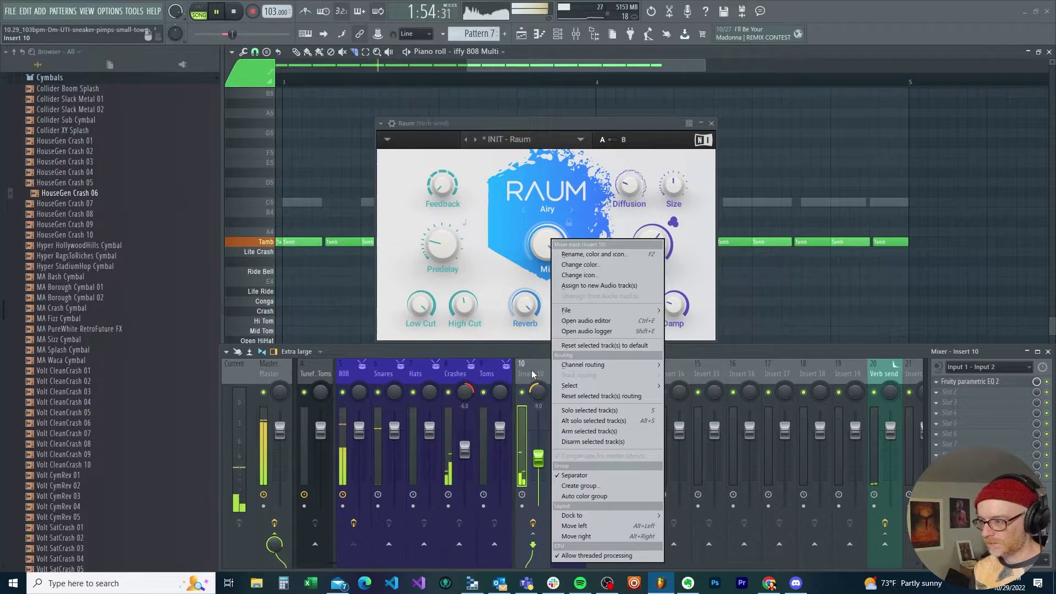
click(588, 254)
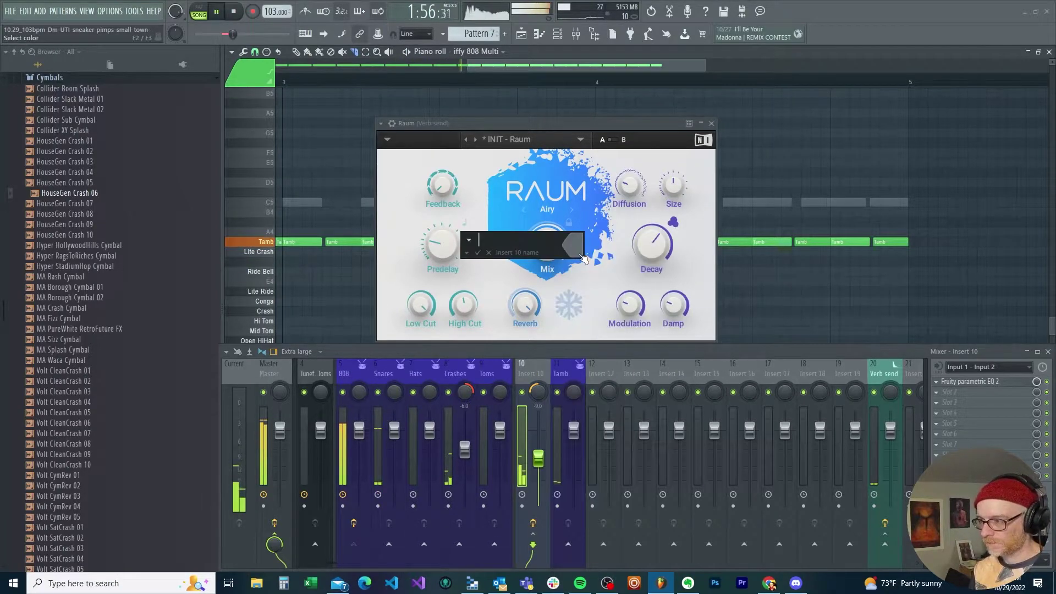
text(Claps)
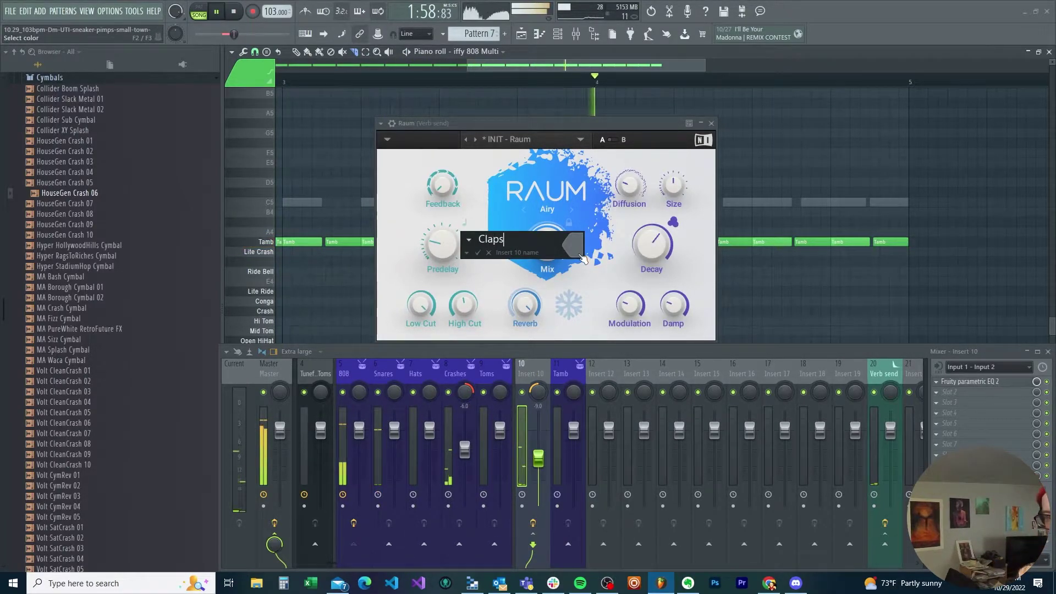
key(Return)
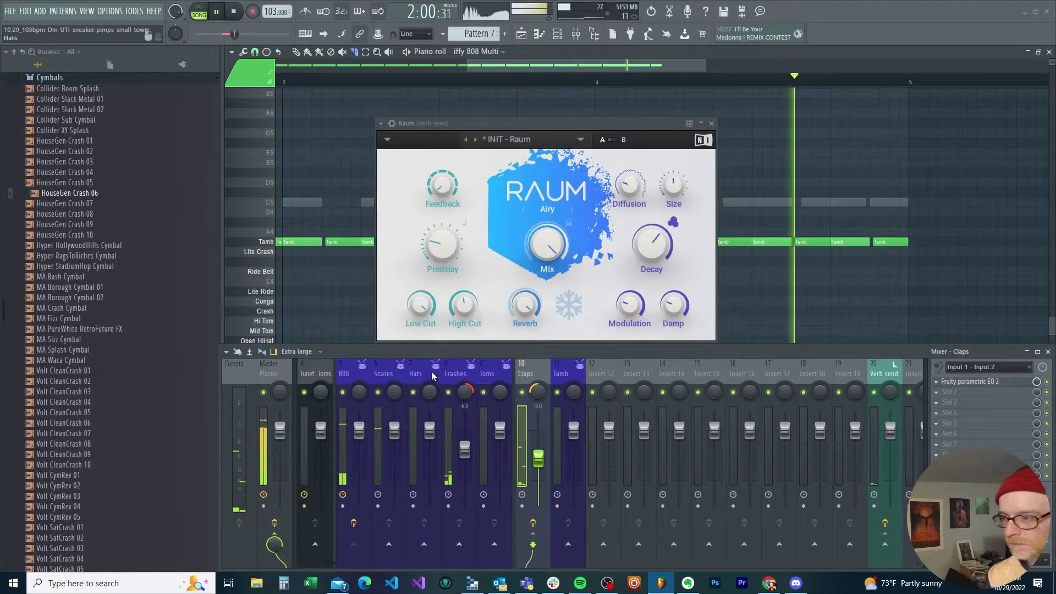
Give the Claps mixer track the Bright Blue colour #35359F and the snare drum icon.
right_click(538, 375)
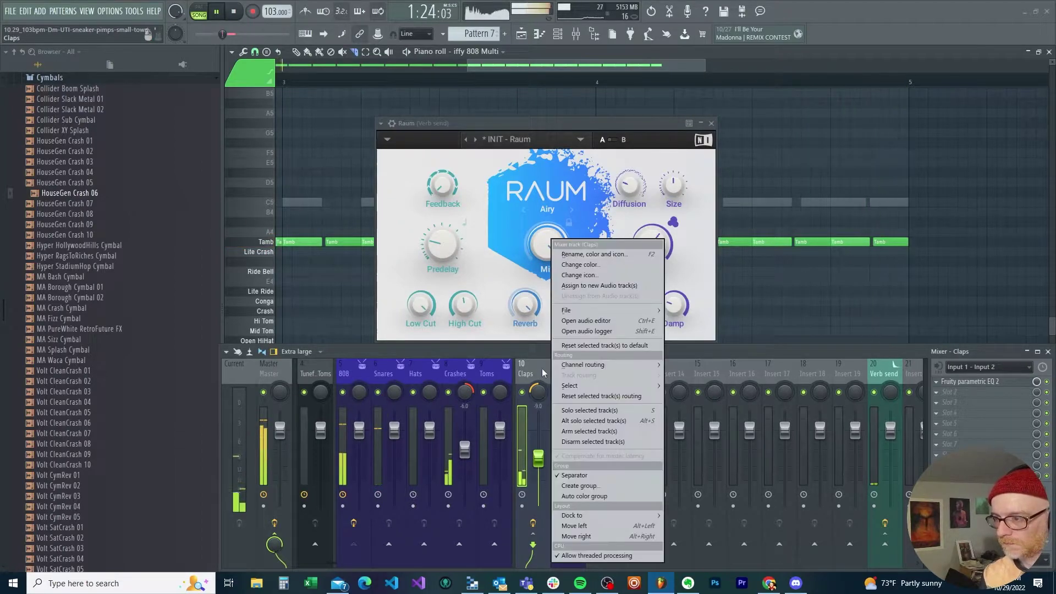
click(611, 254)
click(607, 252)
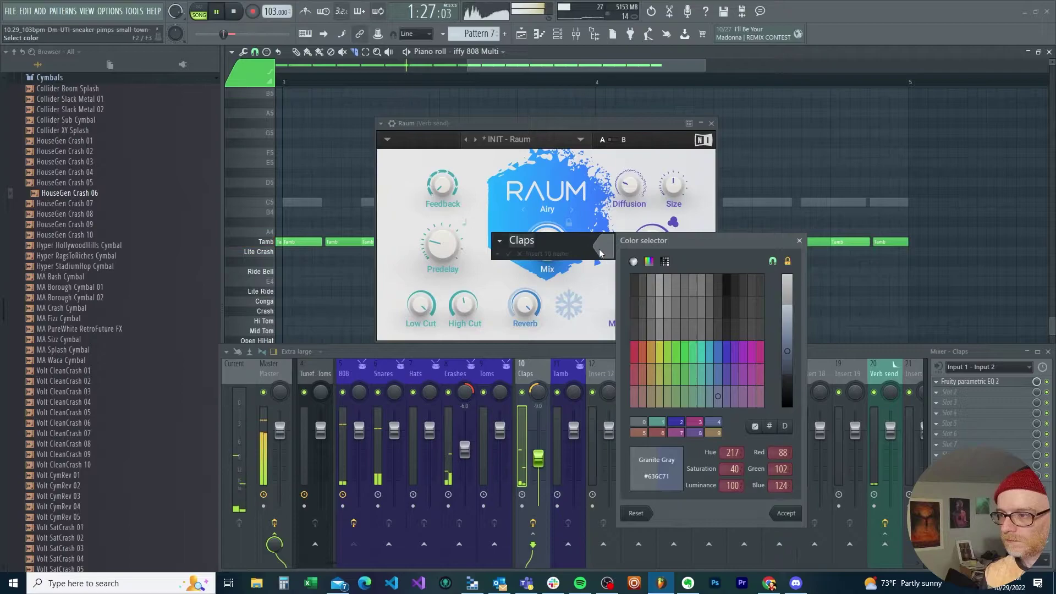
click(678, 422)
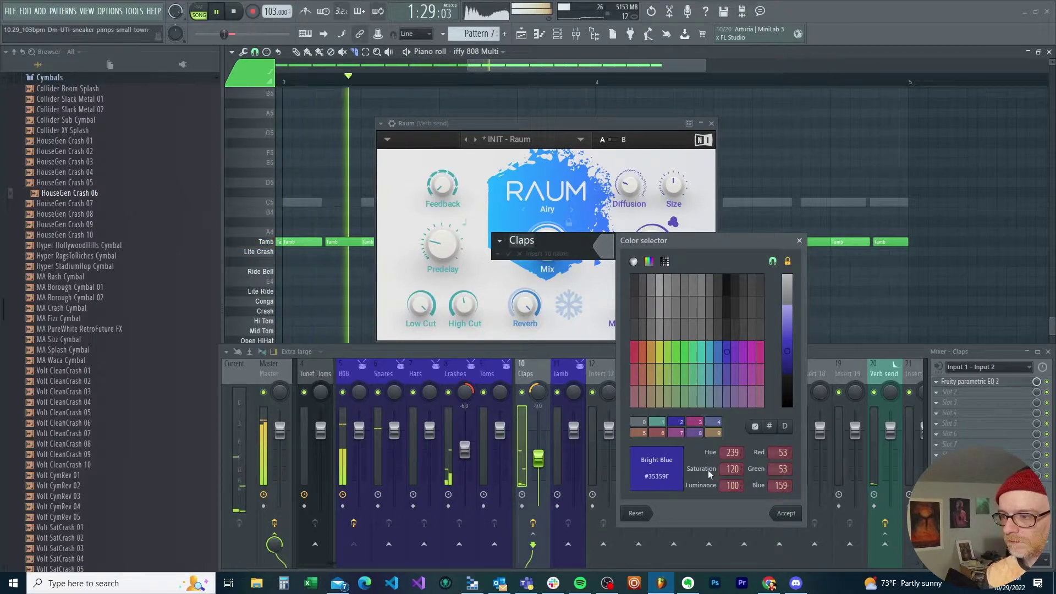
click(781, 513)
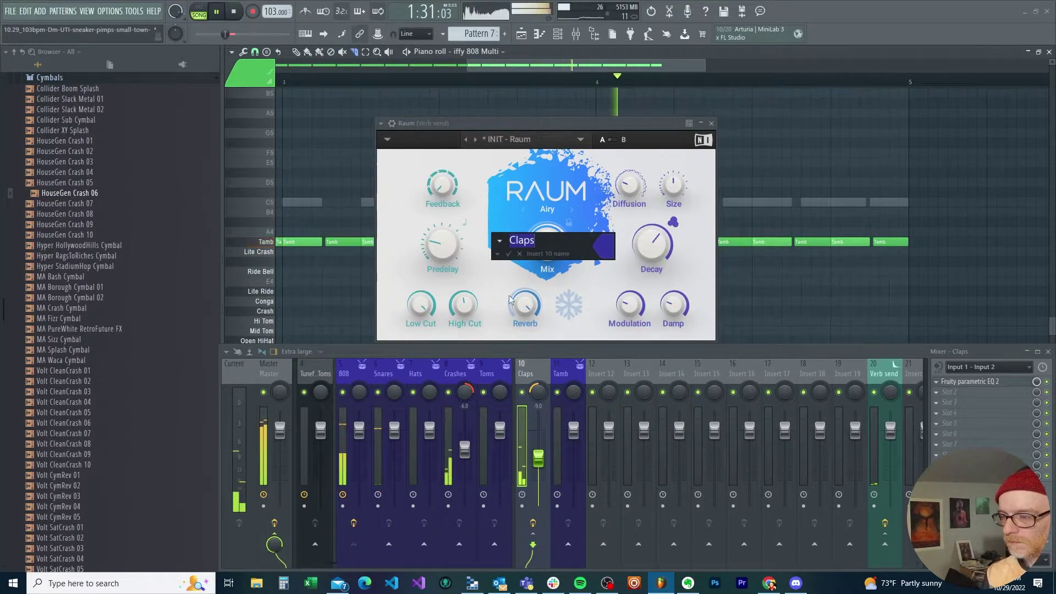
click(499, 240)
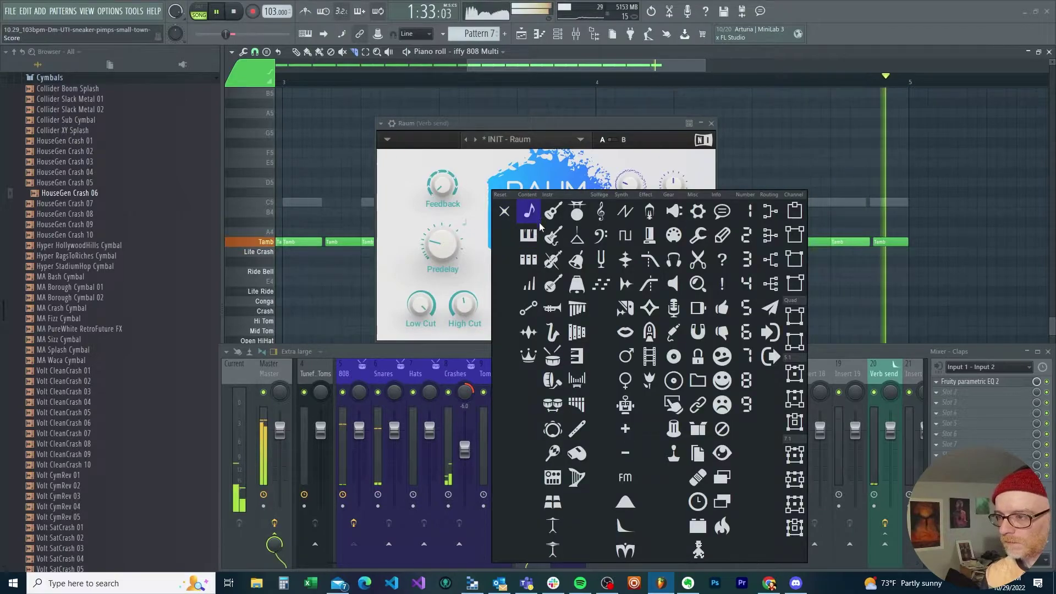
click(553, 352)
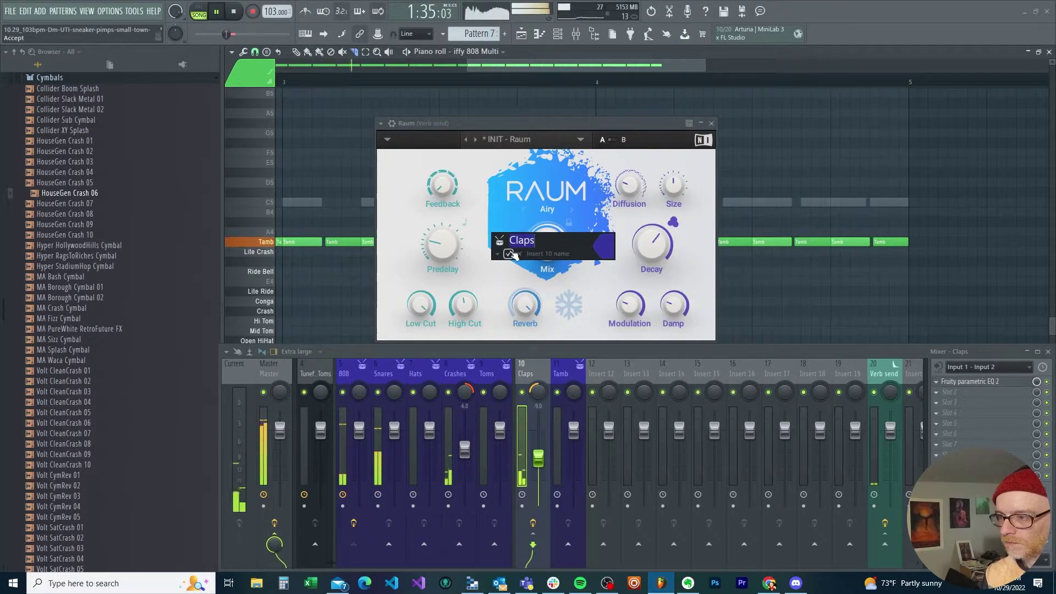
click(510, 253)
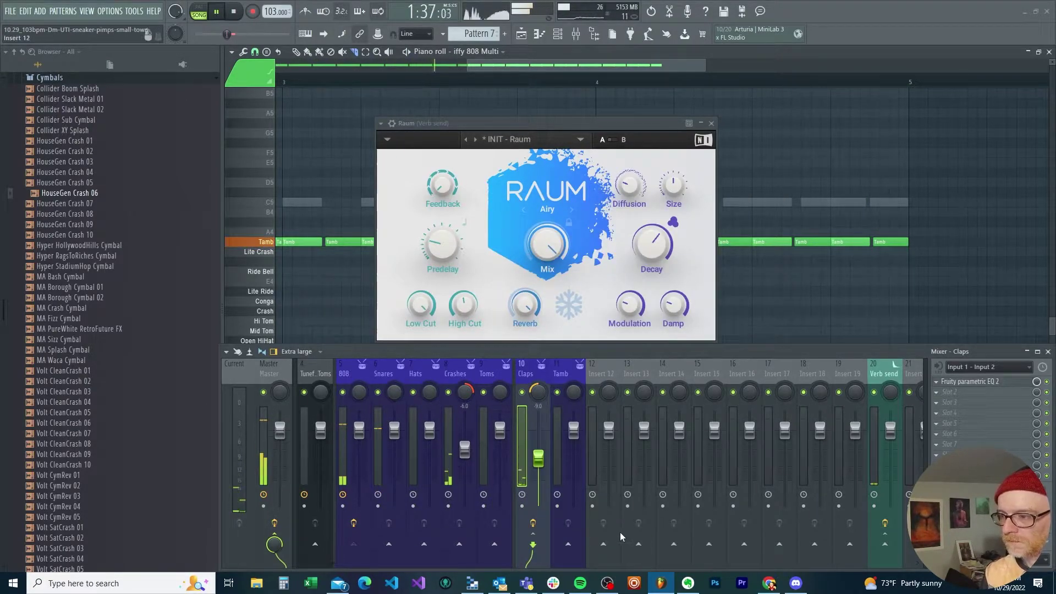
Set the Claps track's audio input to none and remove its group separator.
click(996, 366)
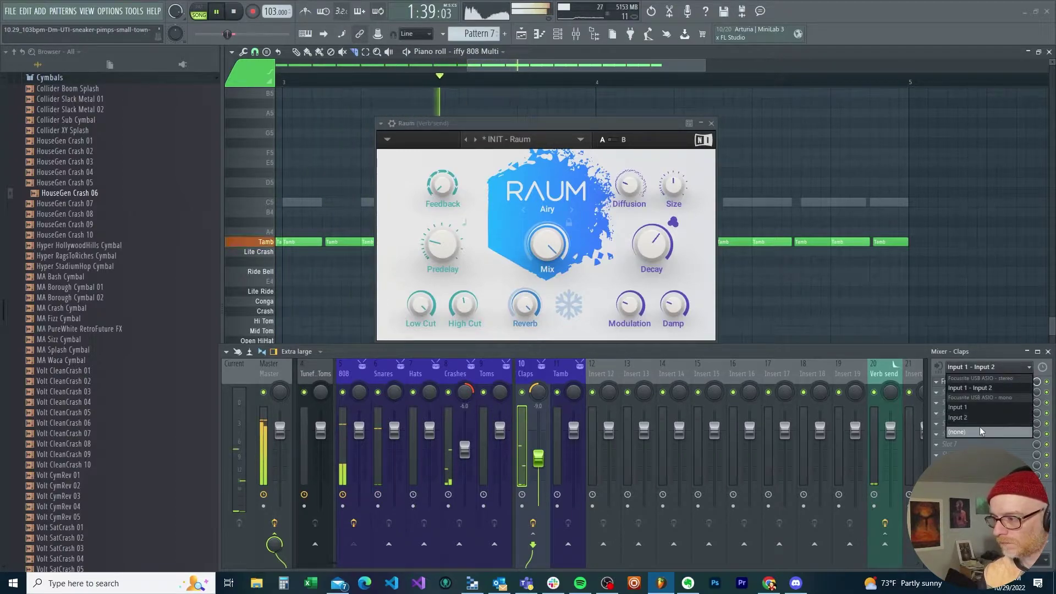
click(982, 432)
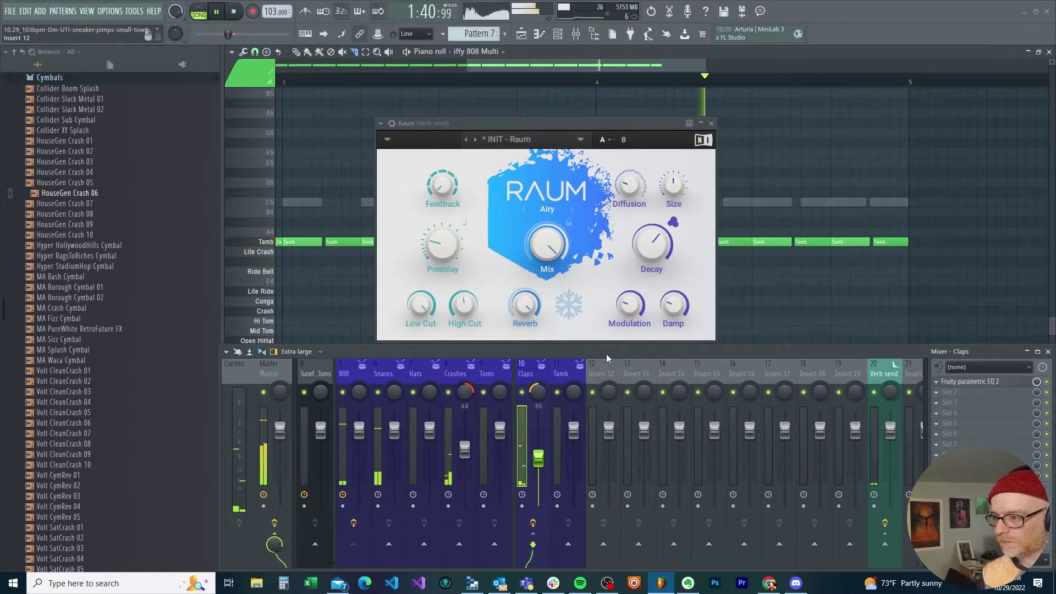
right_click(526, 375)
click(593, 472)
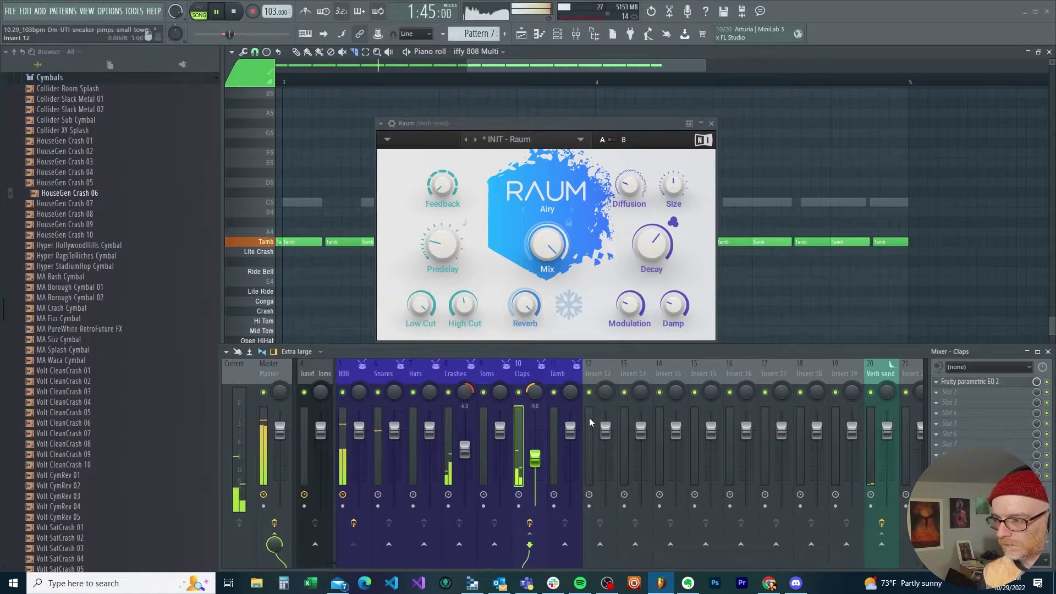
Add a separator at Insert 12 after the drum tracks and close the Raum window.
right_click(604, 371)
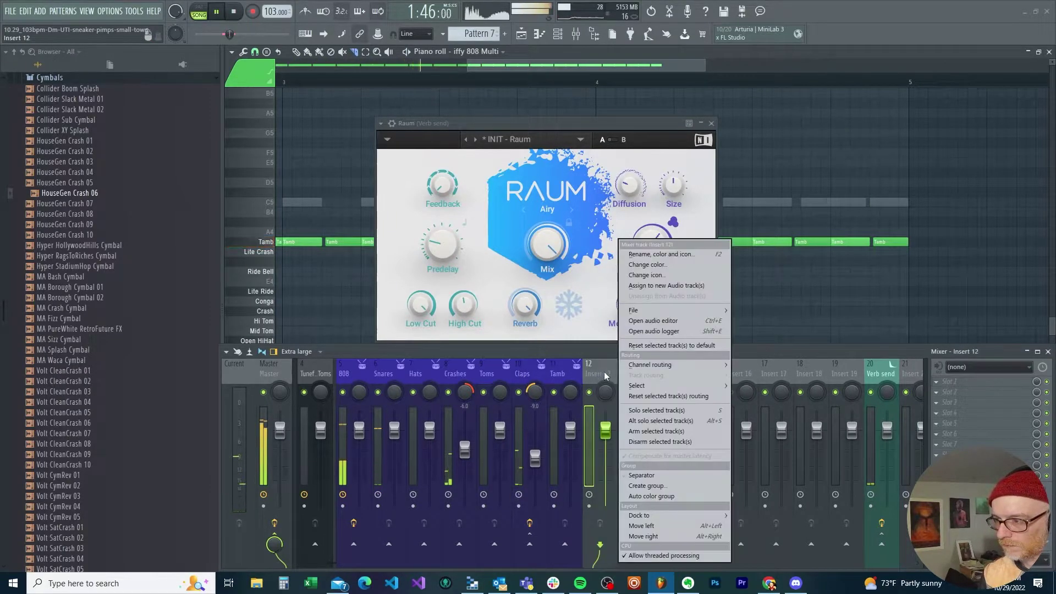
click(665, 476)
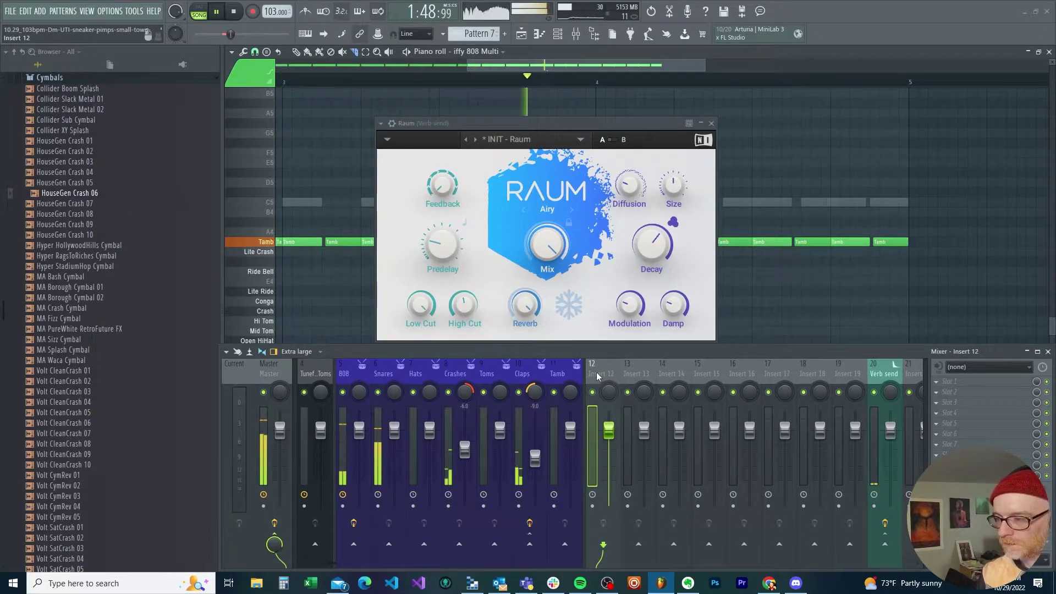
click(711, 123)
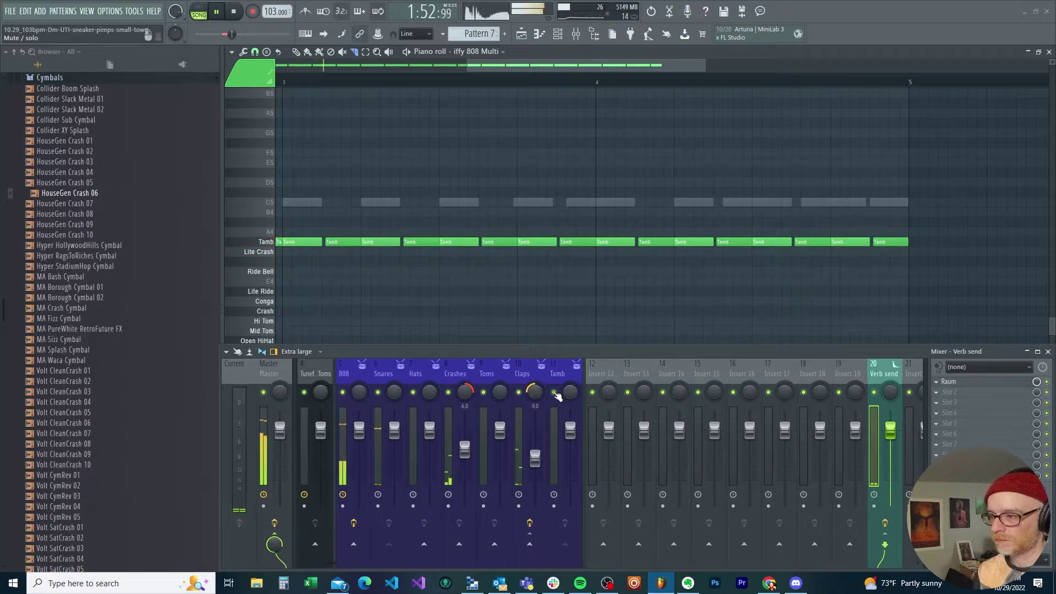
Route the Crashes track to Verb send, lower its send level while listening, and stop playback.
click(464, 376)
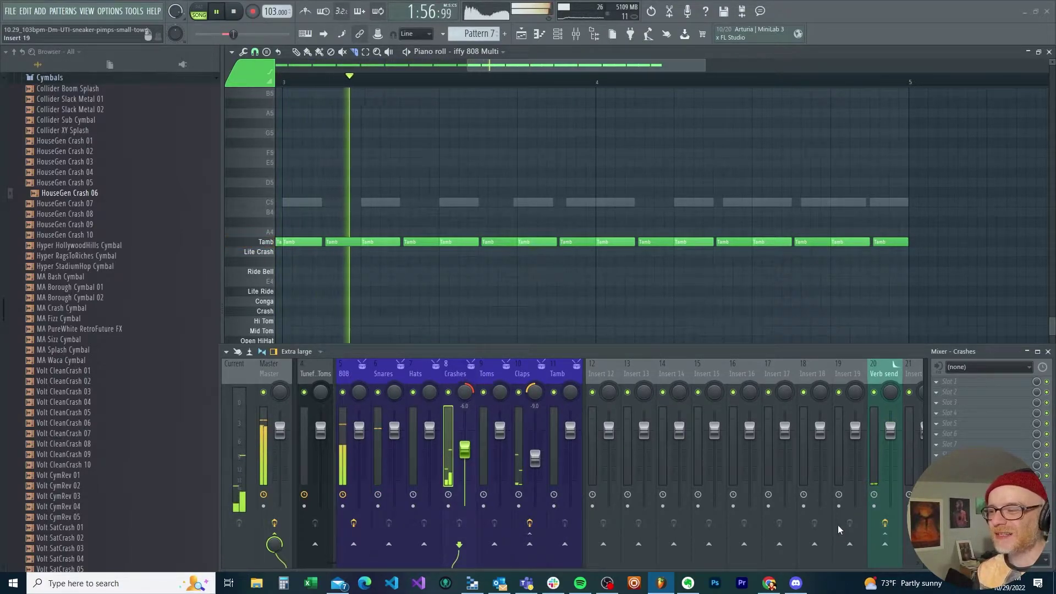
click(884, 544)
drag(883, 545, 883, 569)
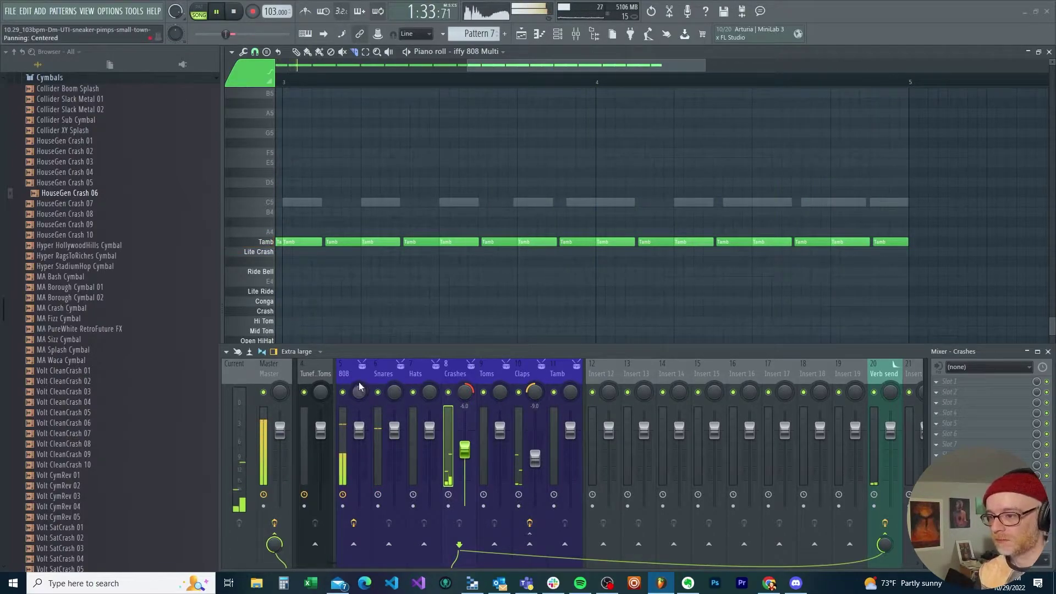
scroll(382, 364, up, 3)
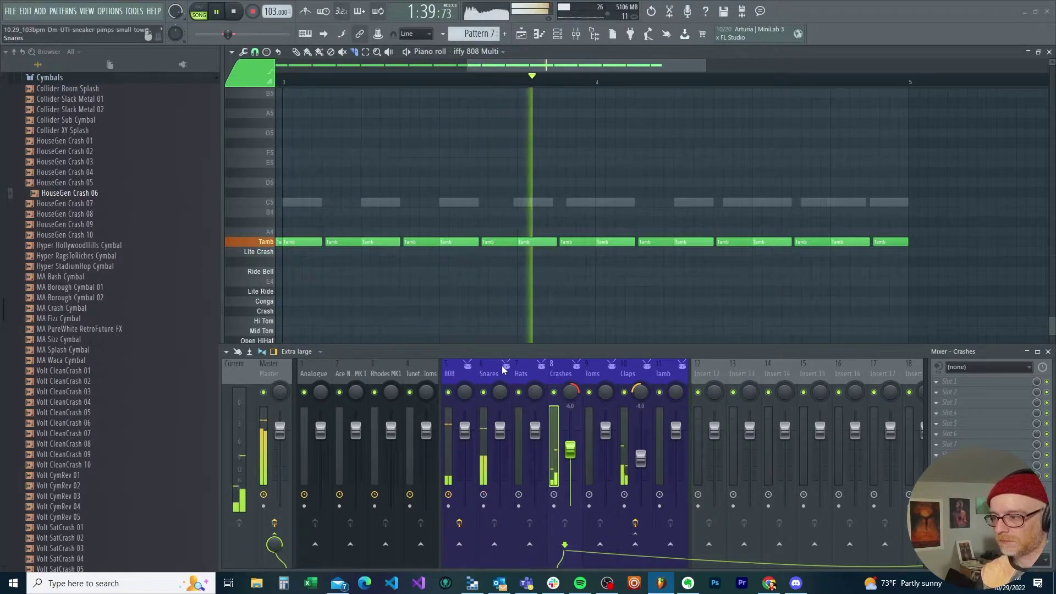
key(space)
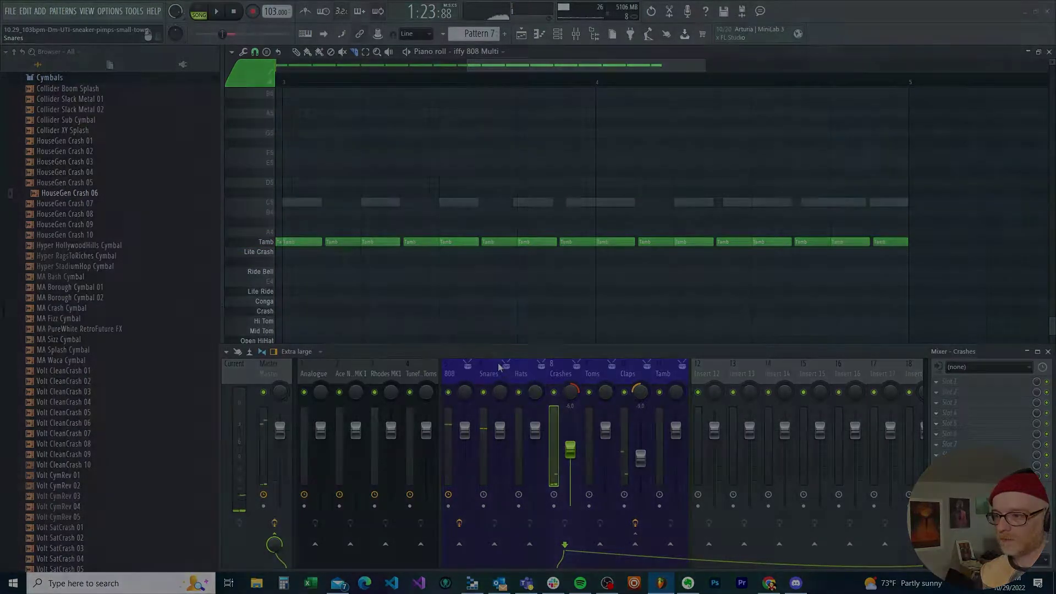